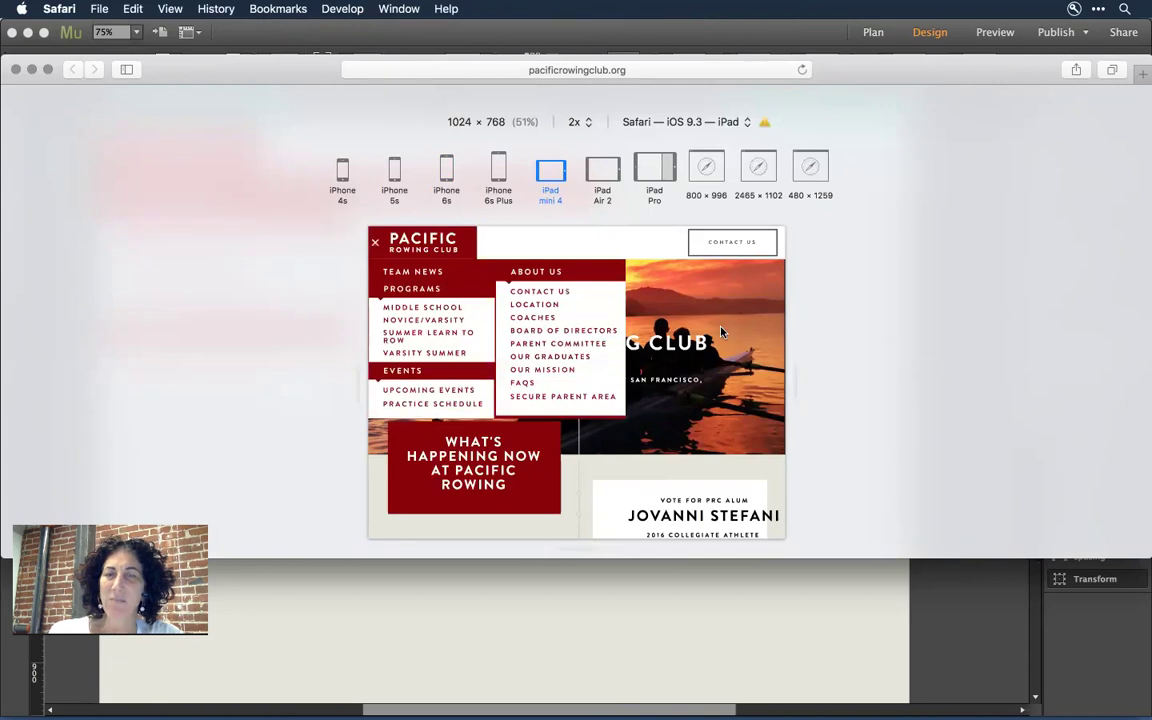
Check how the site's expanded navigation menu adapts in the responsive preview at widths between about 651 and 981 px
{"action": "mouse_move", "coordinate": [778, 390]}
{"action": "left_mouse_down"}
{"action": "mouse_move", "coordinate": [753, 391]}
{"action": "mouse_move", "coordinate": [808, 387]}
{"action": "mouse_move", "coordinate": [784, 388]}
{"action": "left_mouse_up"}
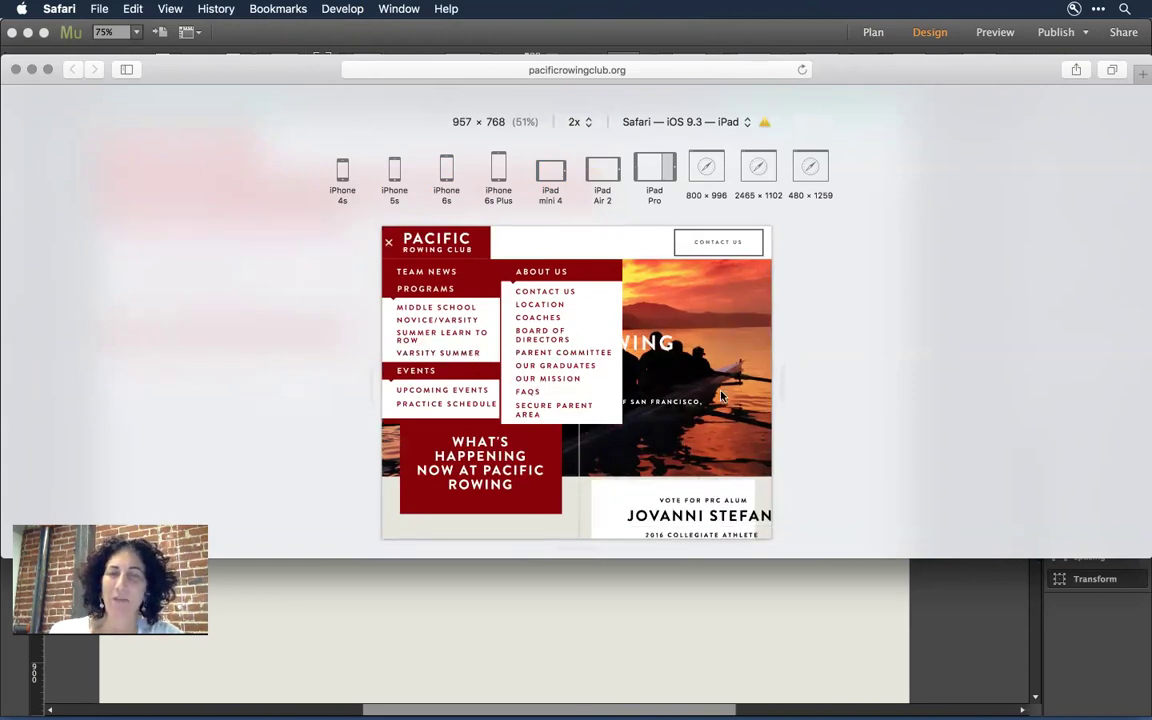
{"action": "left_click_drag", "start_coordinate": [782, 385], "coordinate": [785, 385]}
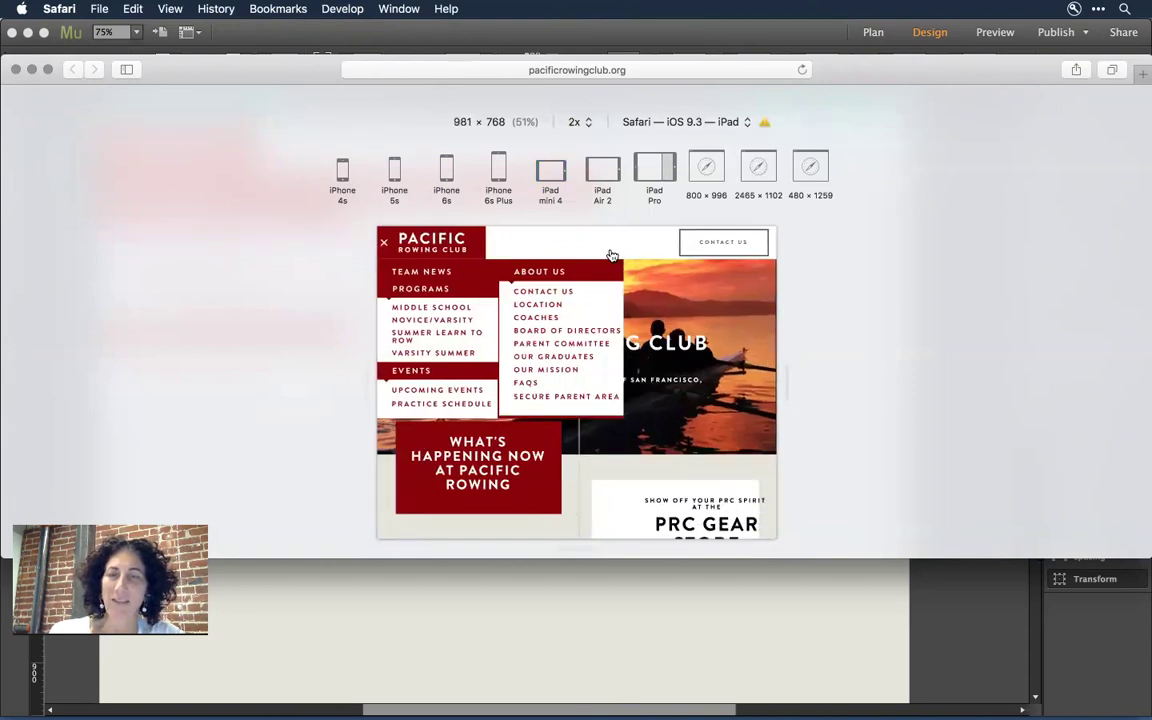
{"action": "left_click_drag", "start_coordinate": [787, 385], "coordinate": [760, 388]}
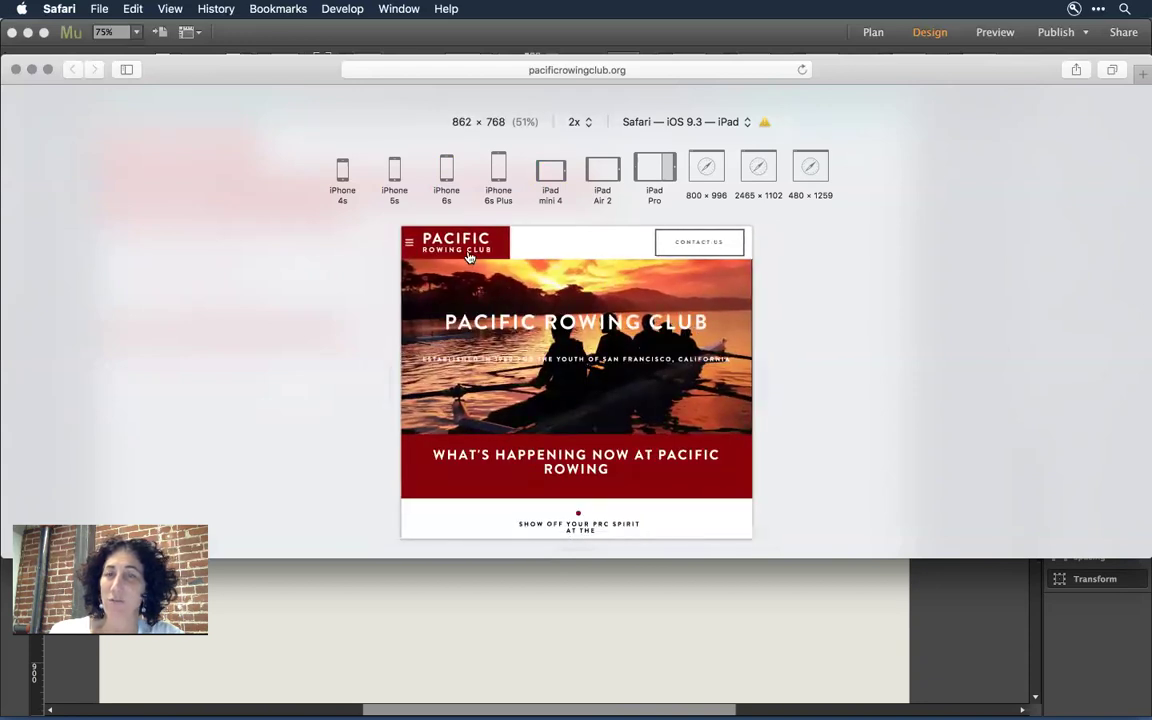
{"action": "left_click", "coordinate": [409, 243]}
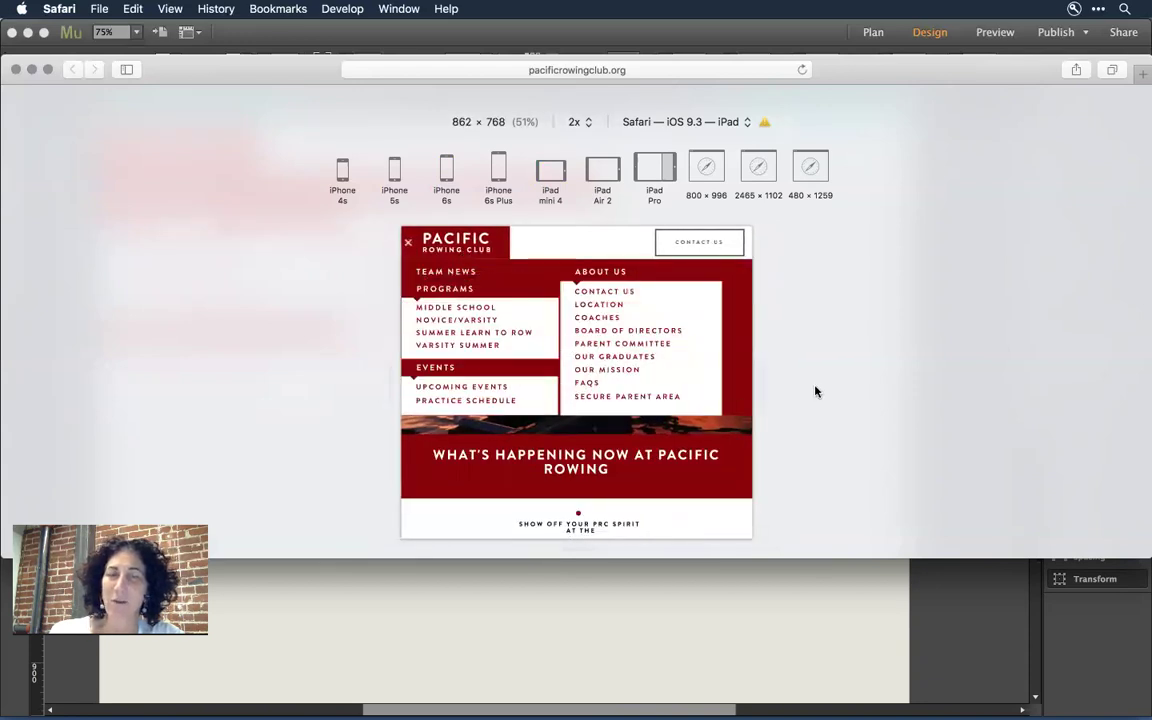
{"action": "left_click_drag", "start_coordinate": [761, 380], "coordinate": [705, 380]}
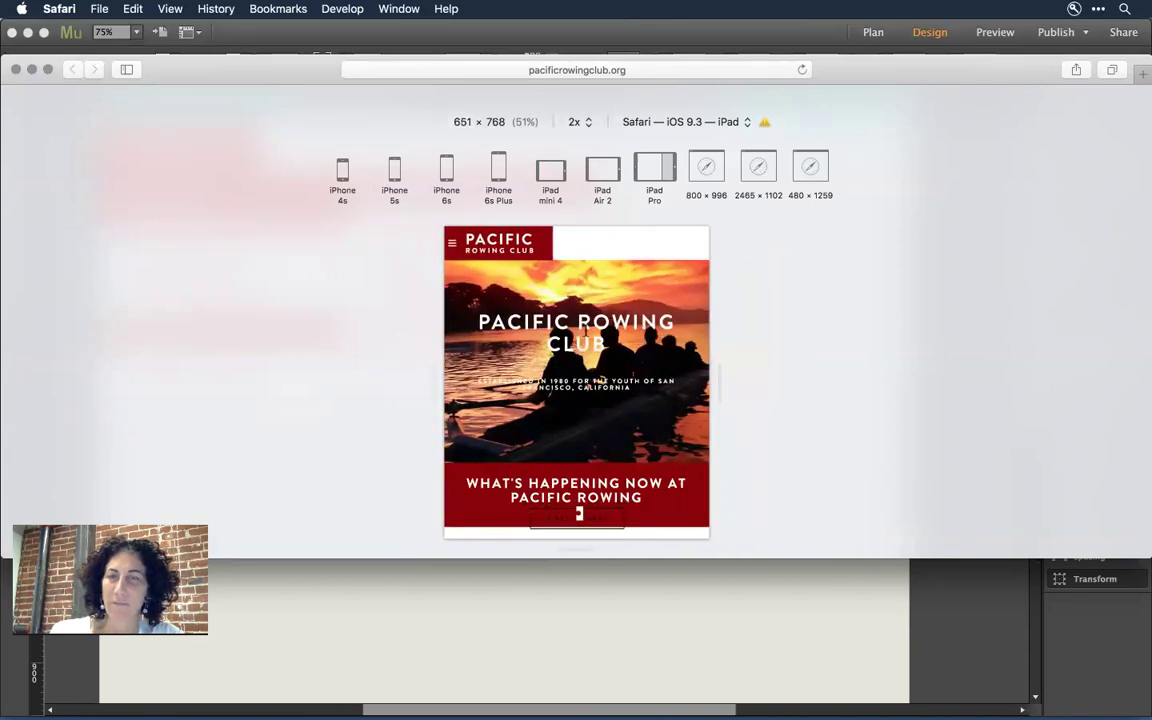
{"action": "left_click", "coordinate": [451, 243]}
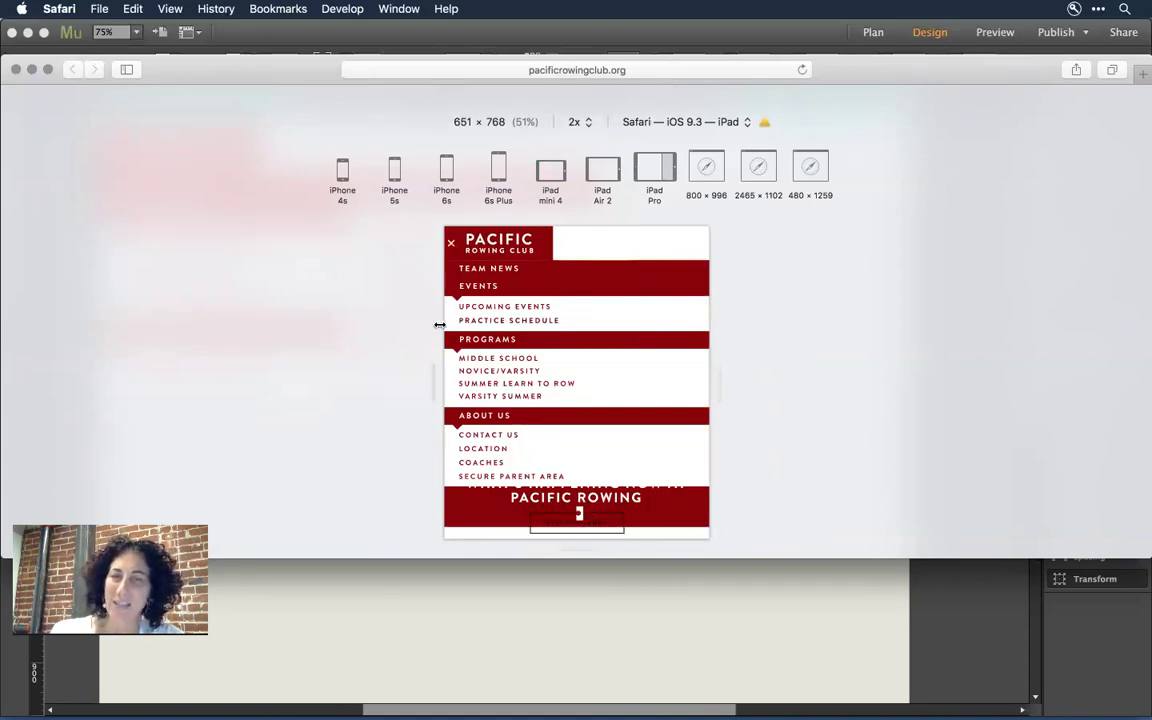
{"action": "left_click_drag", "start_coordinate": [722, 379], "coordinate": [764, 384]}
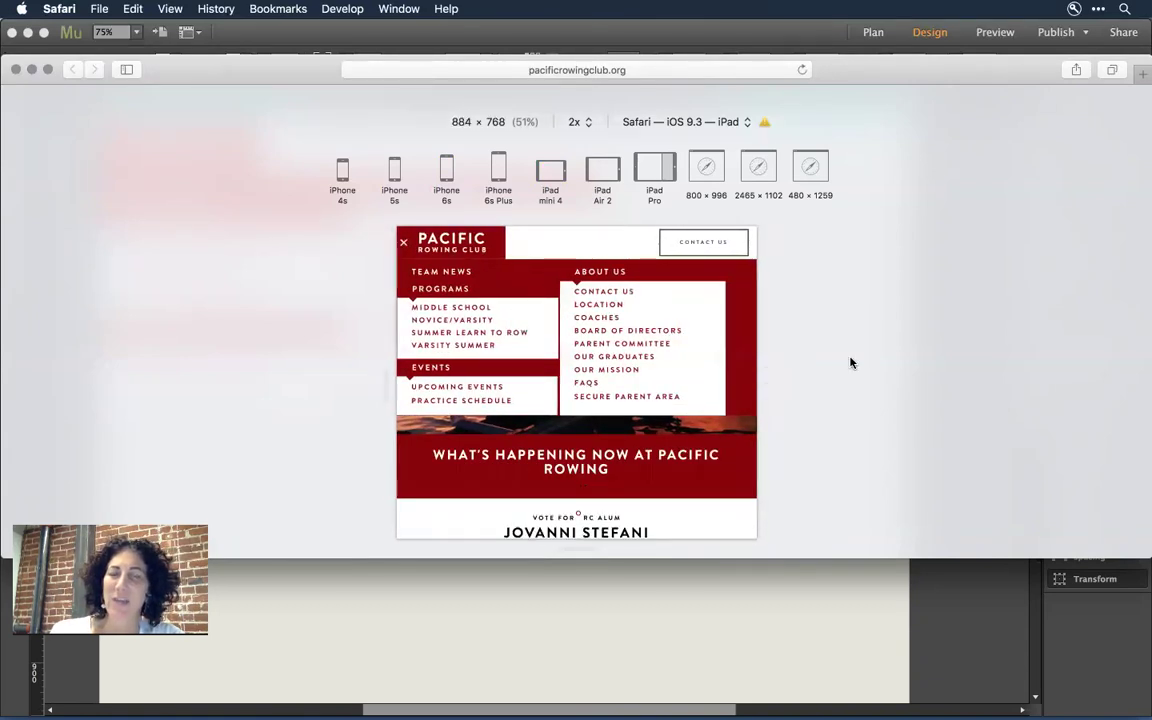
Switch to Adobe Muse, collapse the accordion menu on A-Master and show the layout above the 1350 breakpoint
{"action": "key", "text": "super+Tab"}
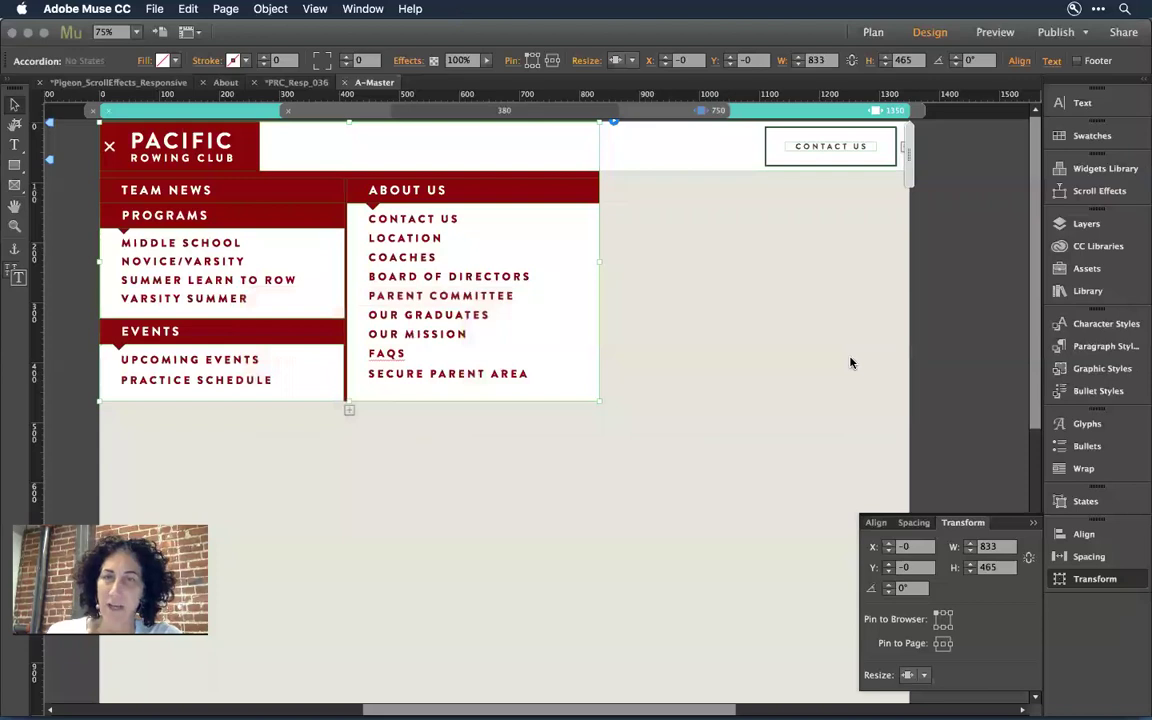
{"action": "left_click", "coordinate": [497, 158]}
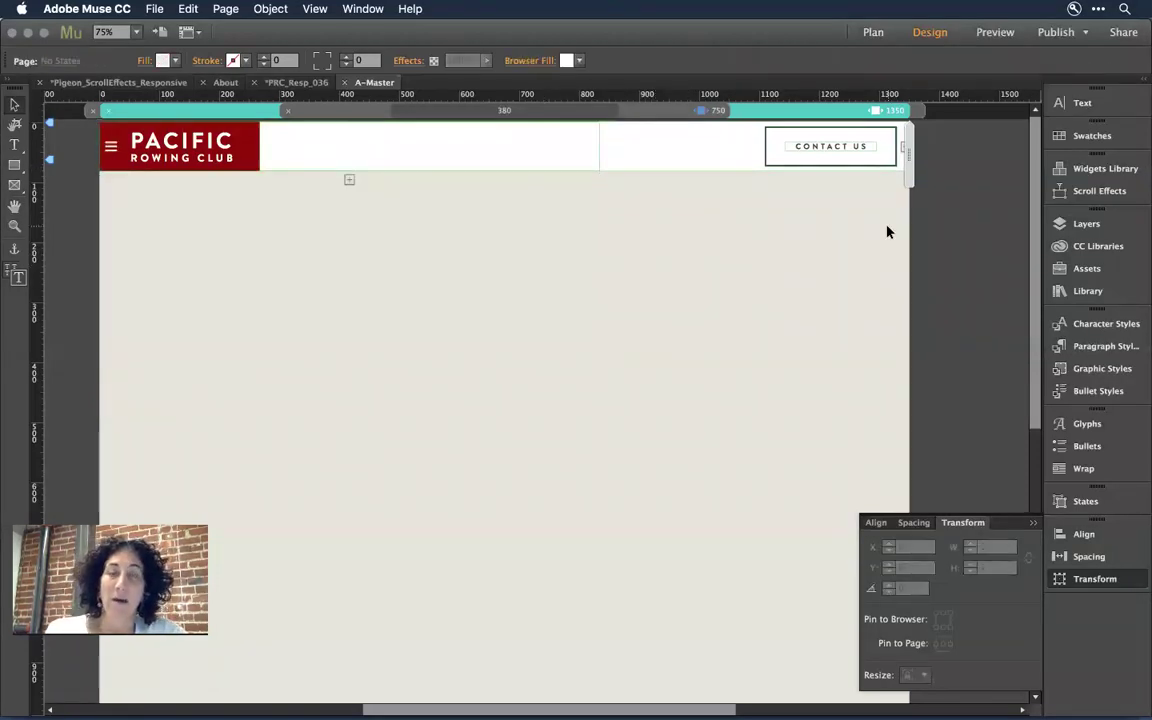
{"action": "left_click", "coordinate": [919, 113]}
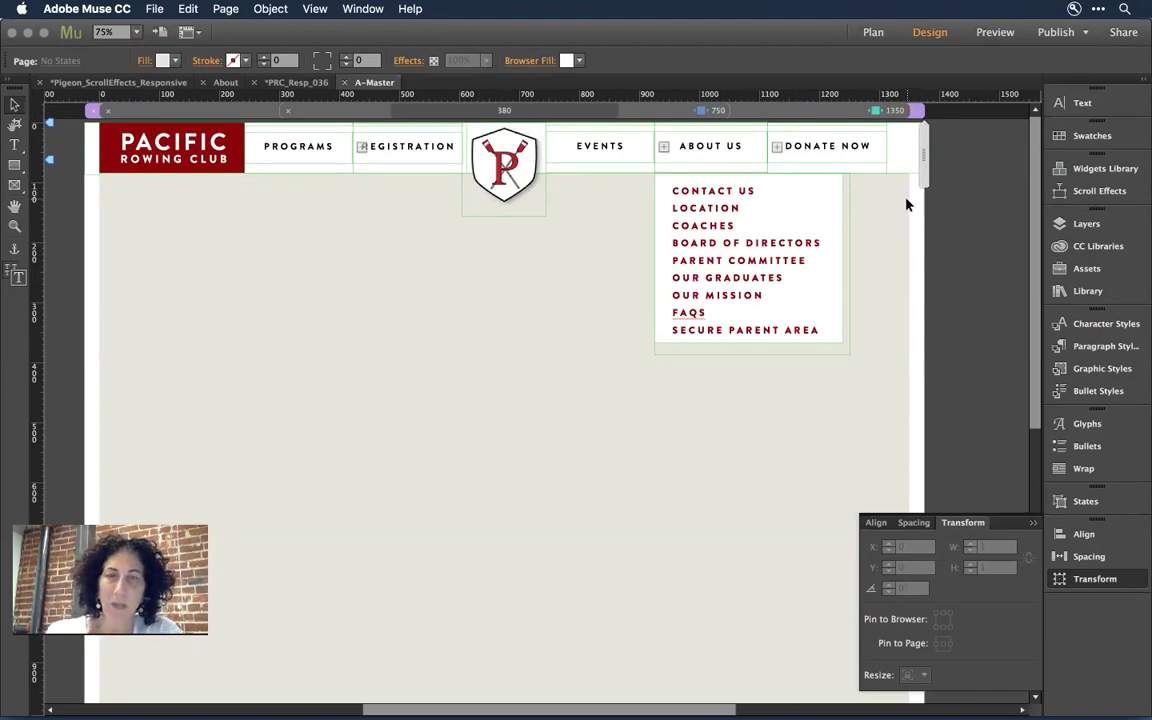
Turn off showing lightbox parts while editing for the About Us menu composition
{"action": "left_click", "coordinate": [699, 146]}
{"action": "left_click", "coordinate": [733, 146]}
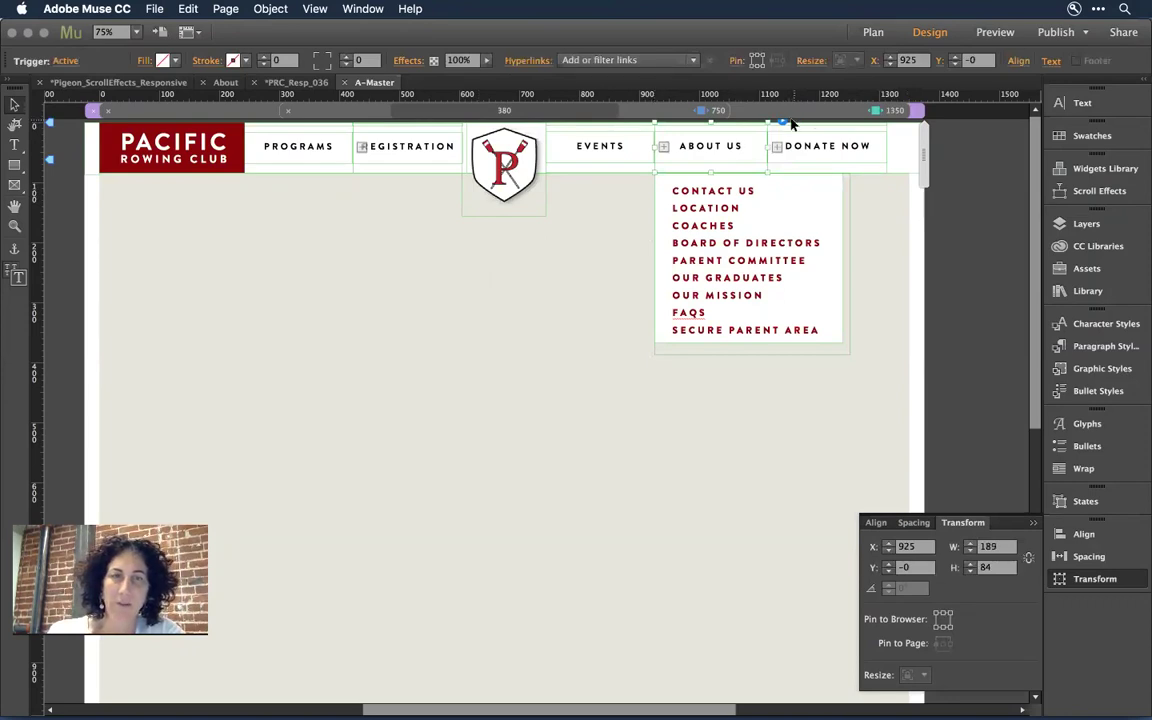
{"action": "left_click", "coordinate": [783, 120]}
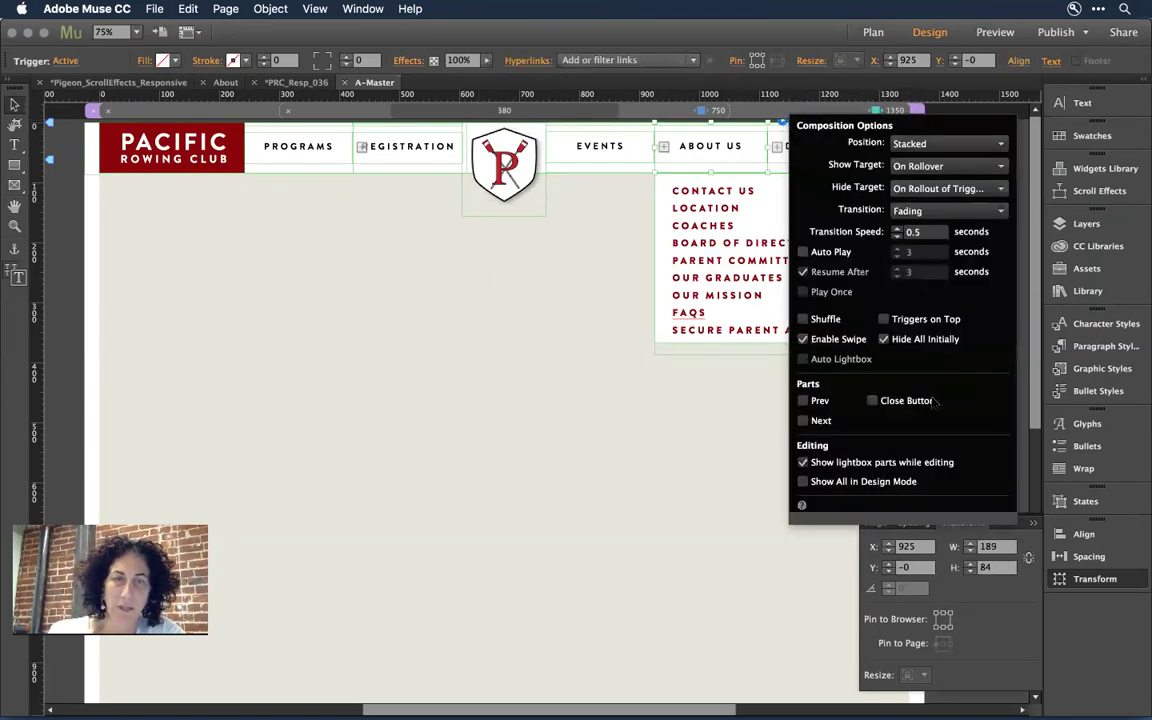
{"action": "left_click", "coordinate": [804, 461]}
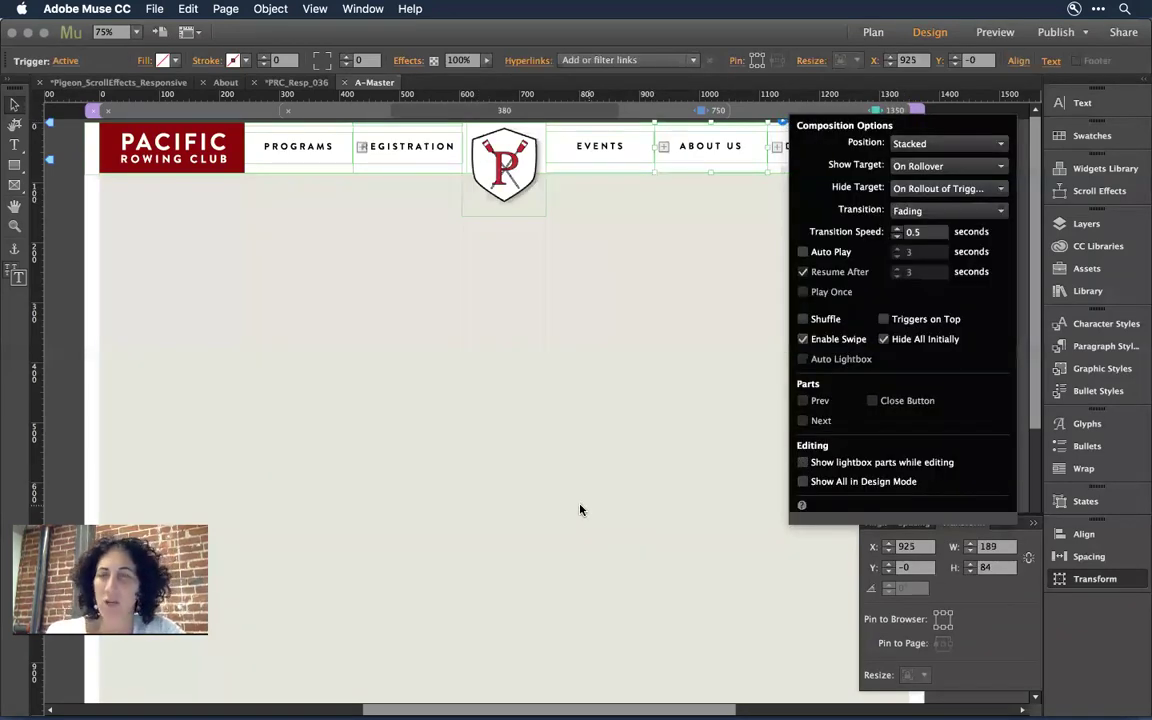
{"action": "left_click", "coordinate": [520, 470]}
Open the TEAM NEWS page for design from the PRC_Resp_036 site plan
{"action": "left_click", "coordinate": [296, 82]}
{"action": "left_click_drag", "start_coordinate": [541, 451], "coordinate": [822, 451]}
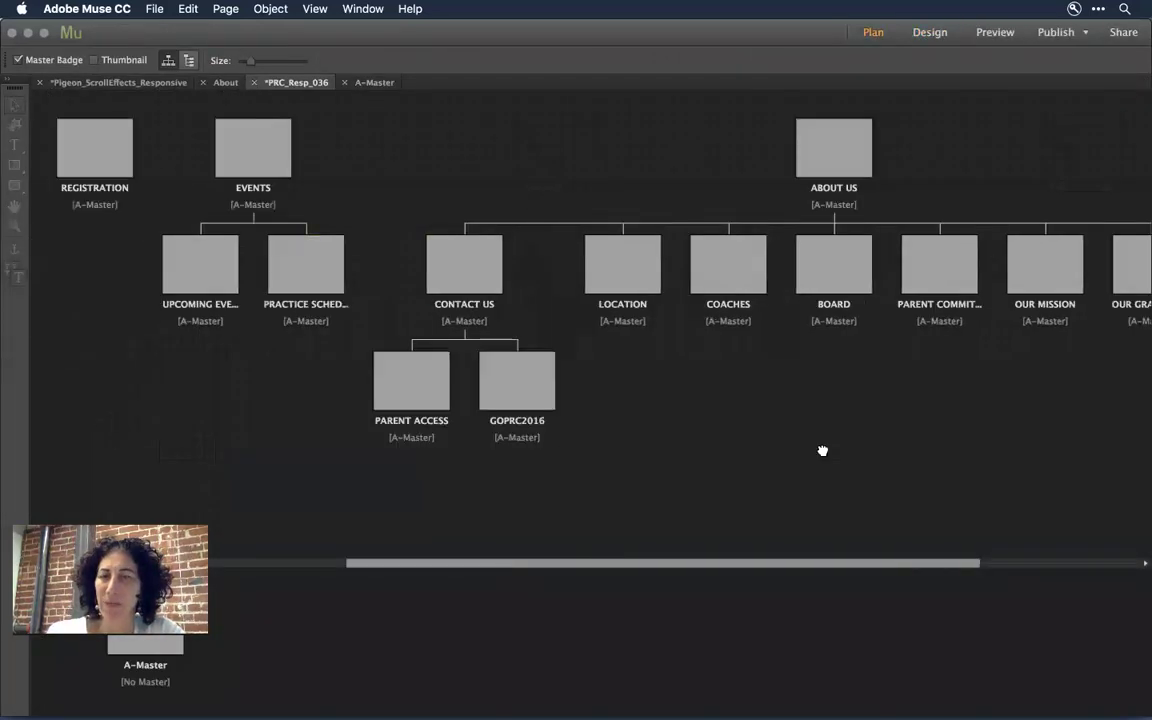
{"action": "scroll", "coordinate": [822, 451], "scroll_direction": "left", "scroll_amount": 10}
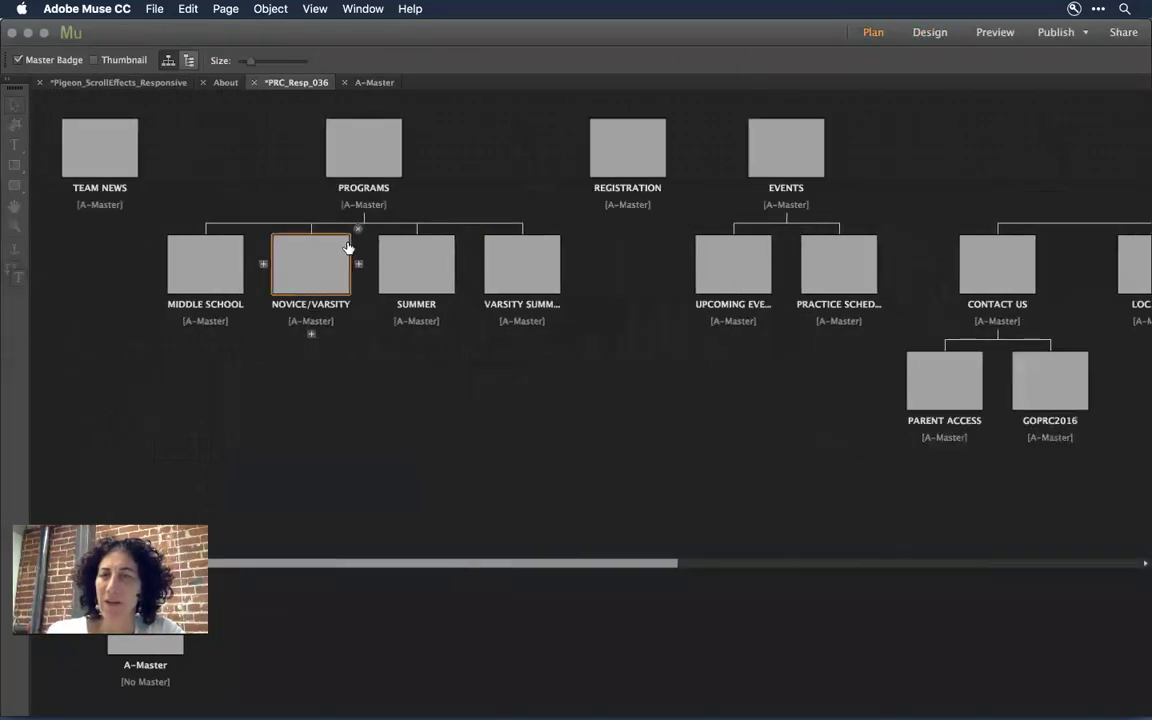
{"action": "double_click", "coordinate": [100, 148]}
{"action": "key", "text": "super+minus"}
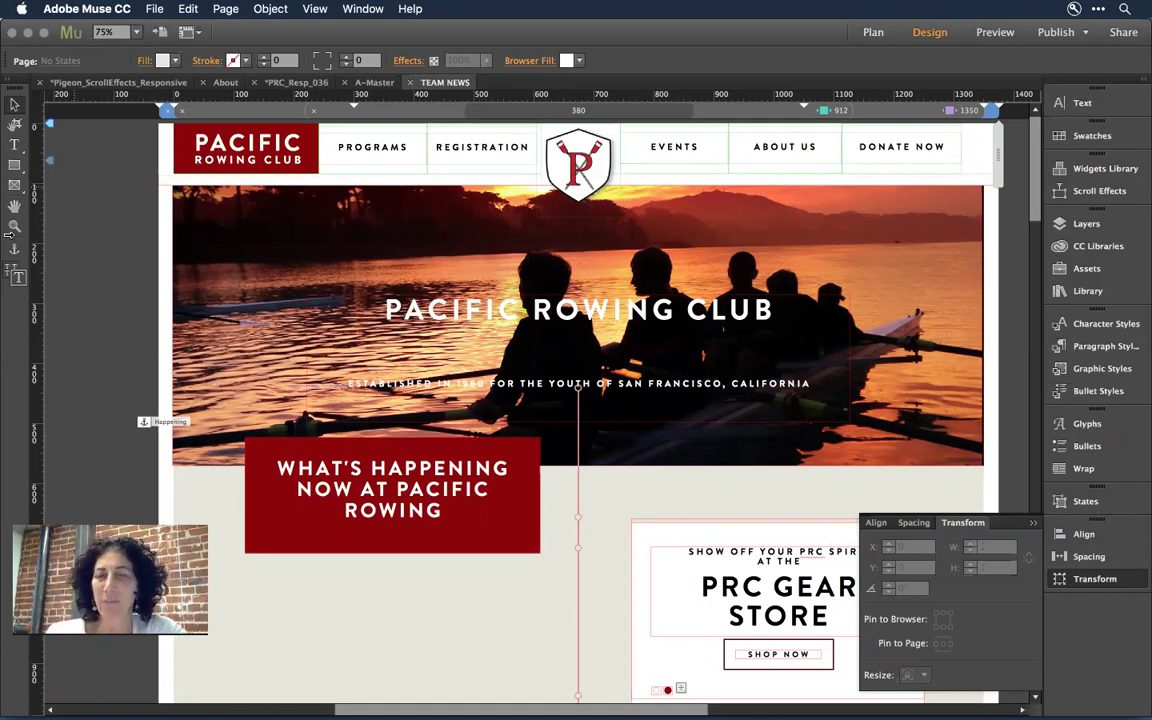
Examine the vertical centre line and the "What's Happening Now" box, comparing the widest layout with the 1350 breakpoint
{"action": "left_click", "coordinate": [582, 453]}
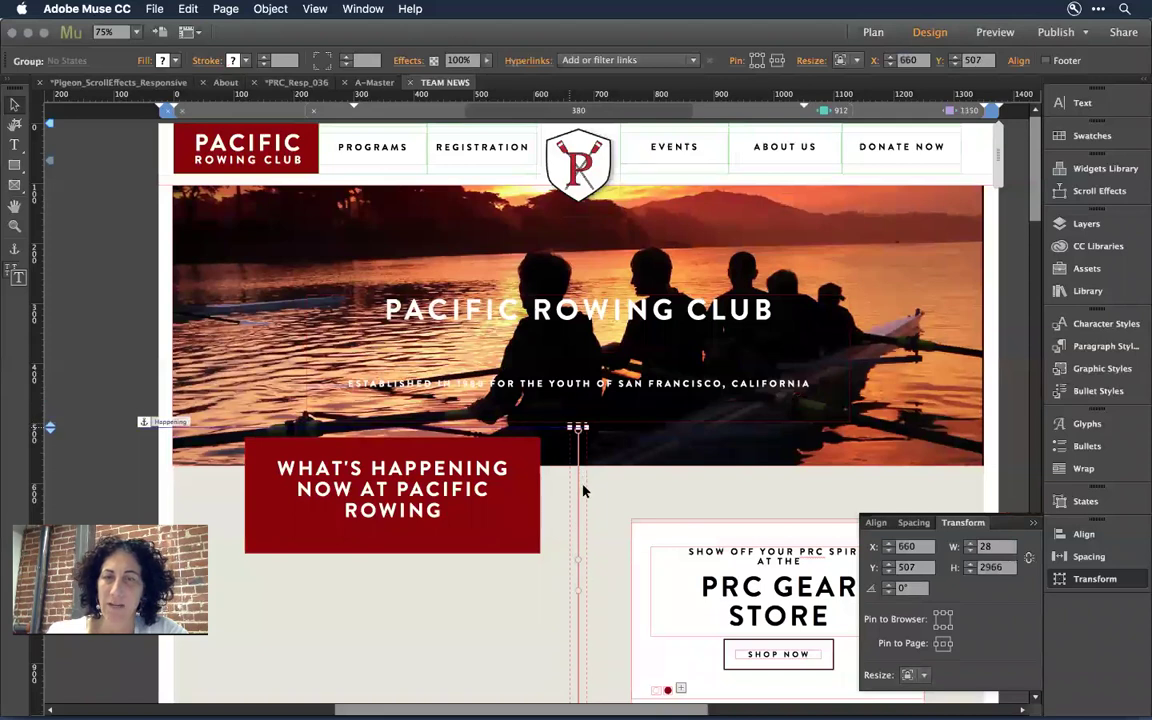
{"action": "left_click", "coordinate": [515, 655]}
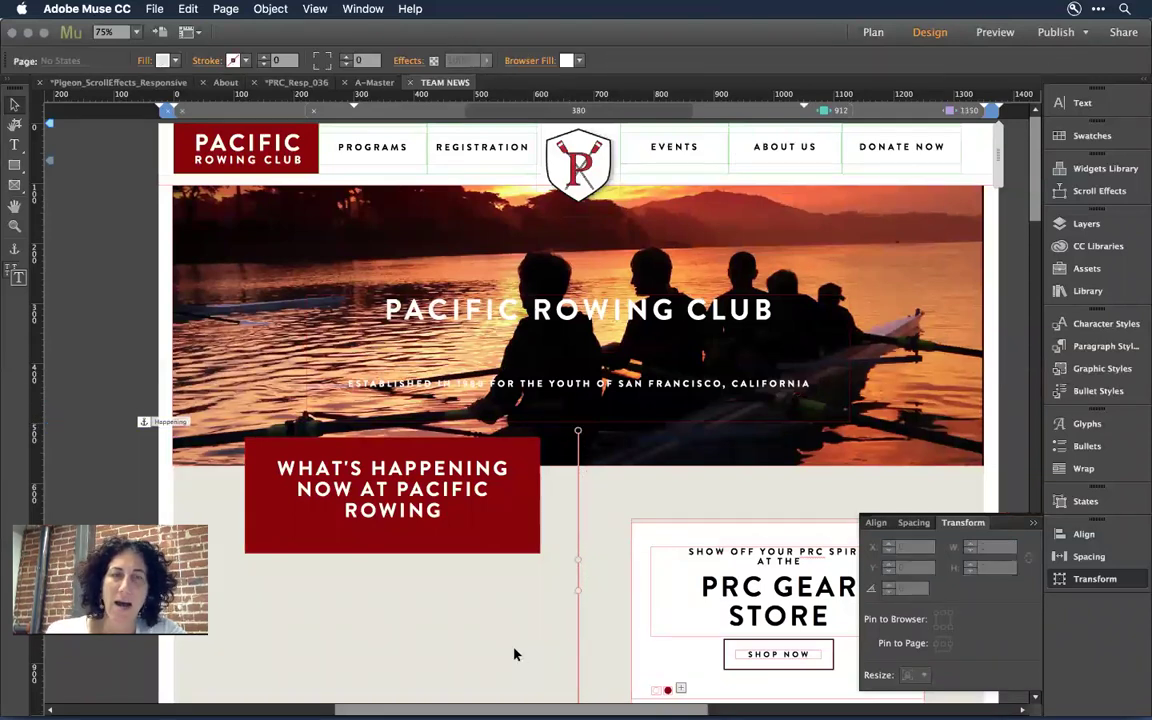
{"action": "scroll", "coordinate": [515, 655], "scroll_direction": "down", "scroll_amount": 2}
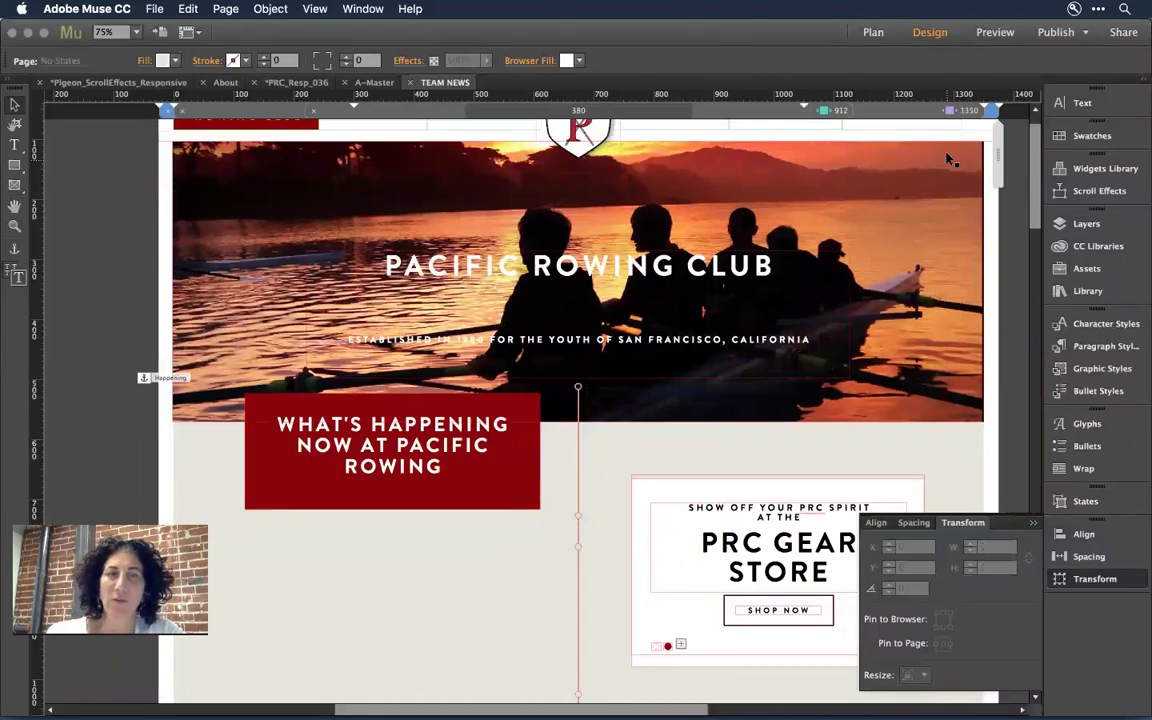
{"action": "left_click", "coordinate": [913, 112]}
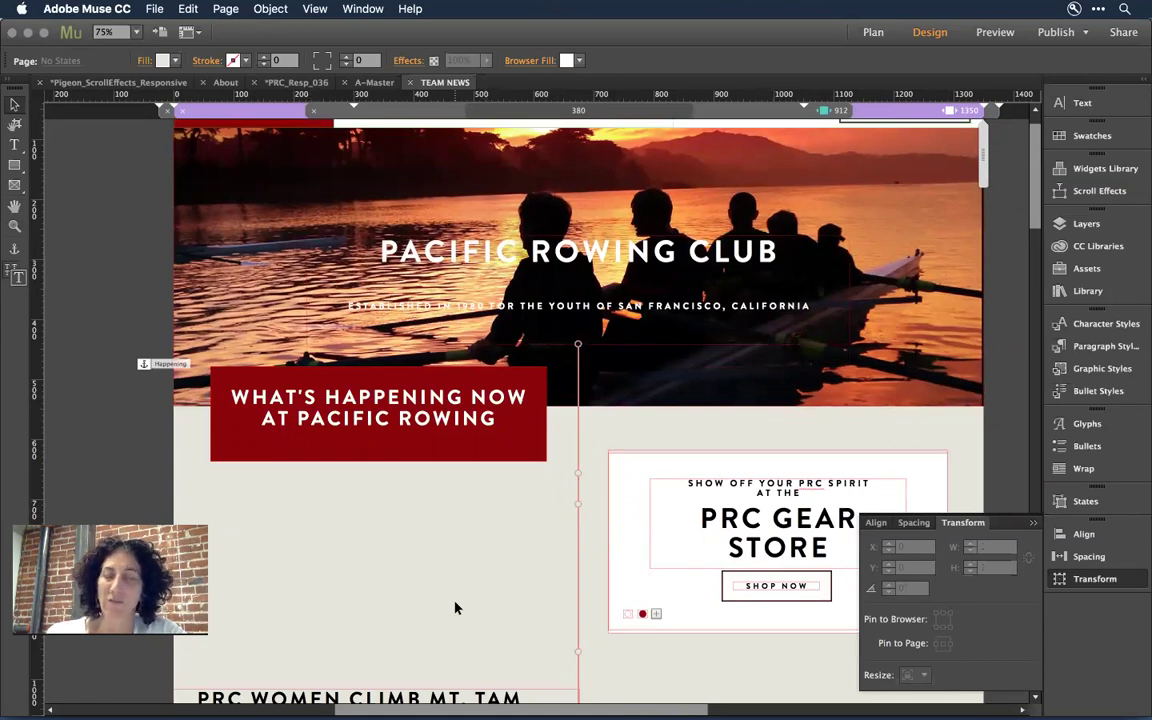
{"action": "left_click", "coordinate": [425, 440]}
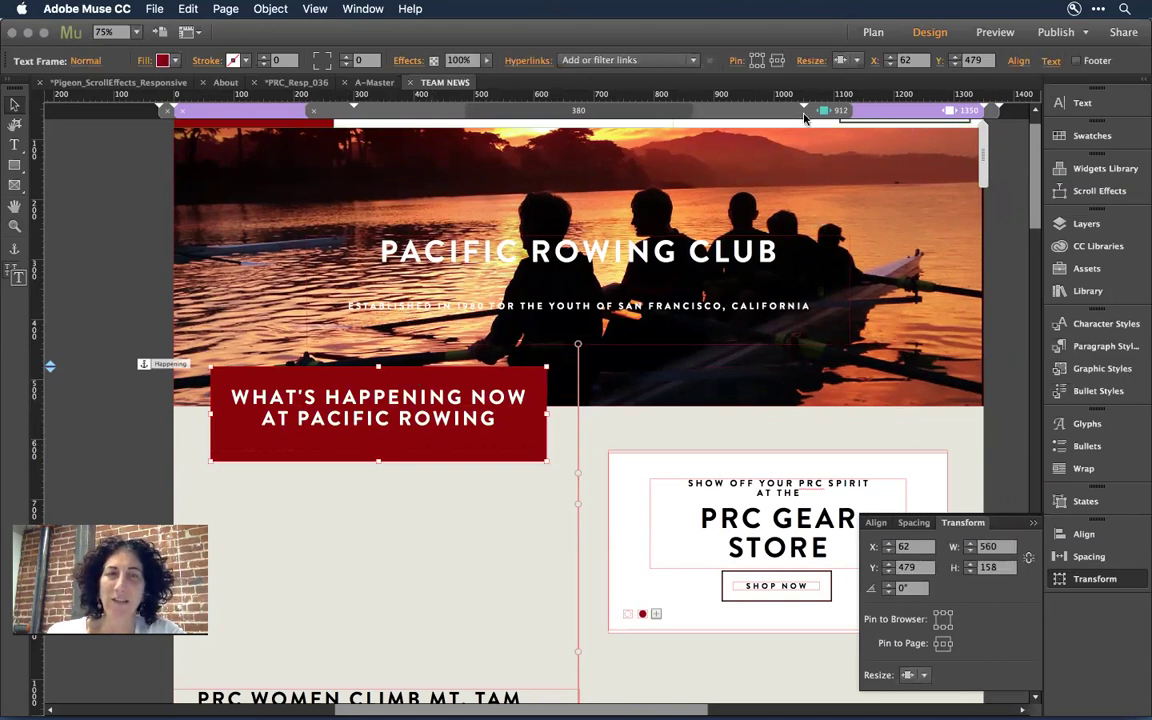
Open the Scroll Effects settings and examine the scroll motion applied to the hero image's fill
{"action": "left_click", "coordinate": [1099, 190]}
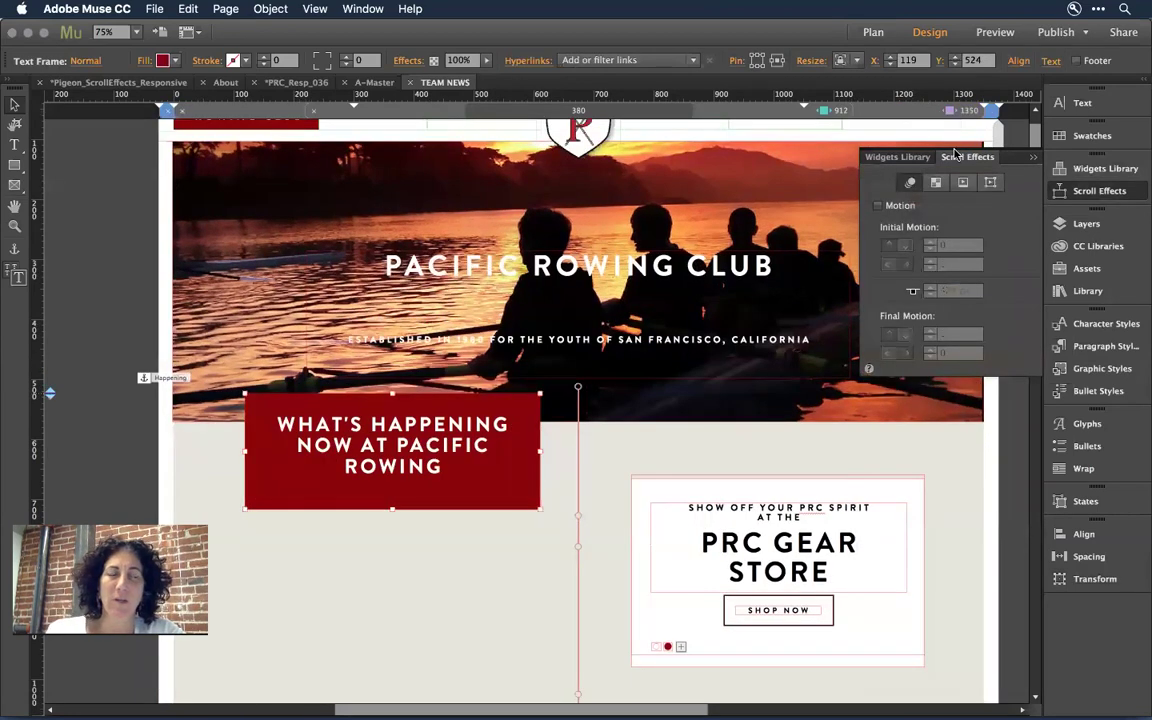
{"action": "left_click", "coordinate": [495, 545]}
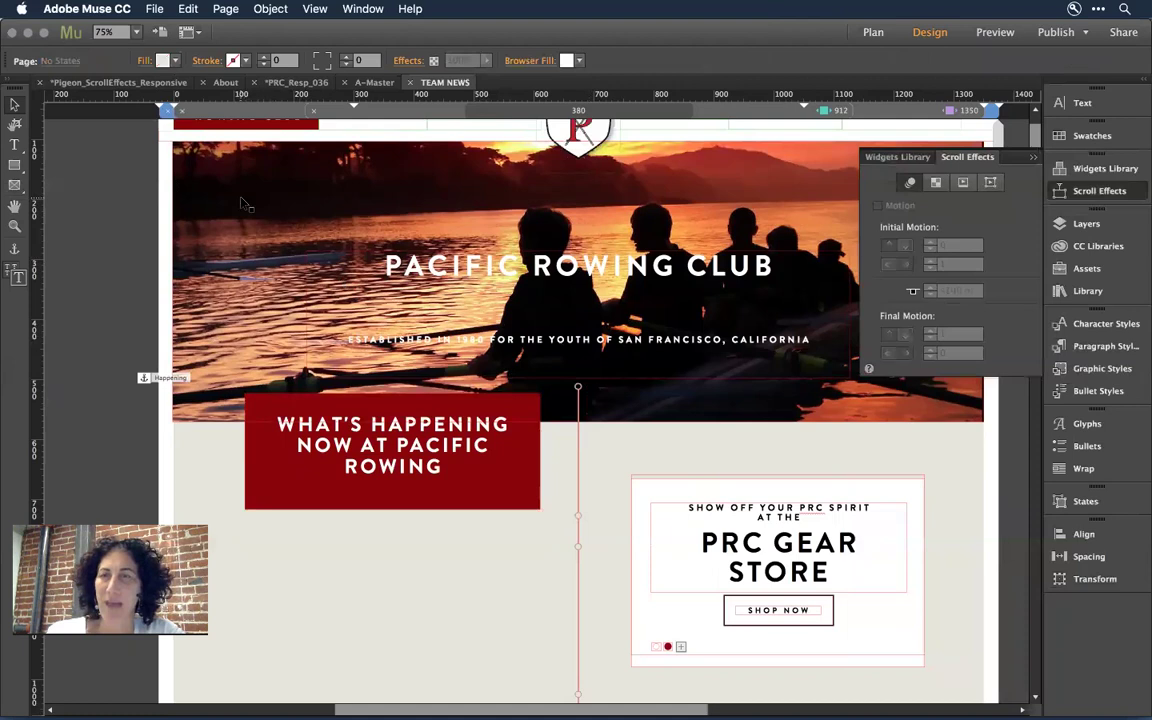
{"action": "left_click", "coordinate": [216, 176]}
{"action": "left_click", "coordinate": [165, 60]}
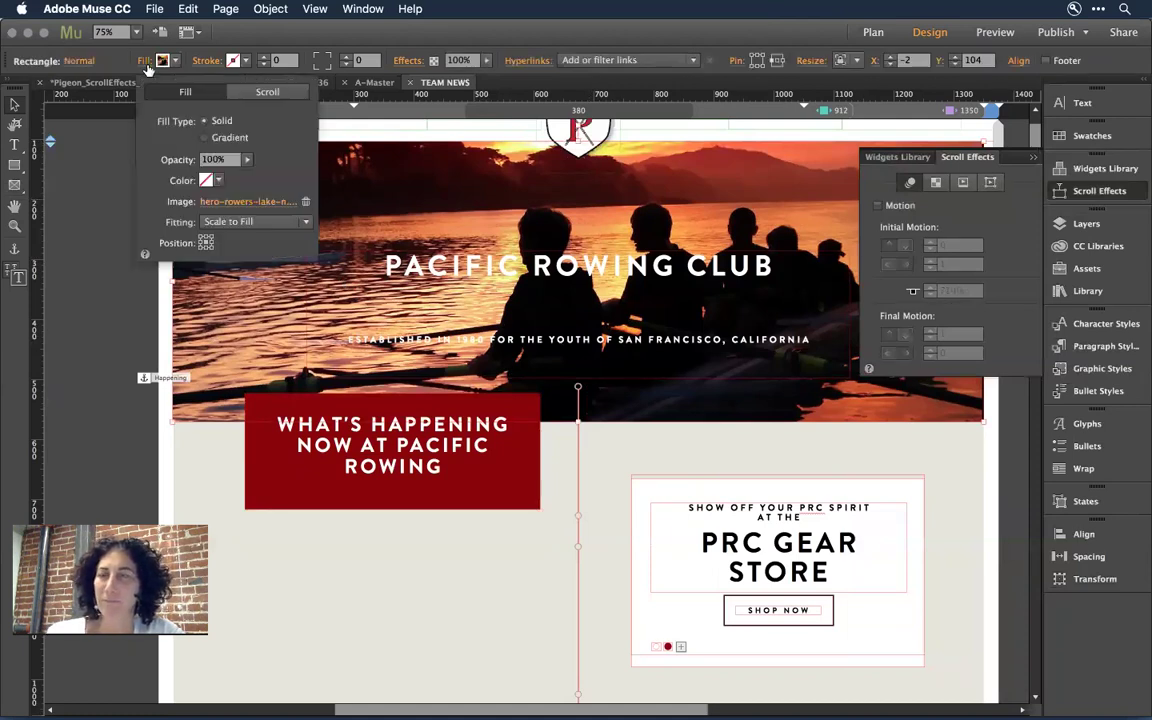
{"action": "left_click", "coordinate": [270, 92]}
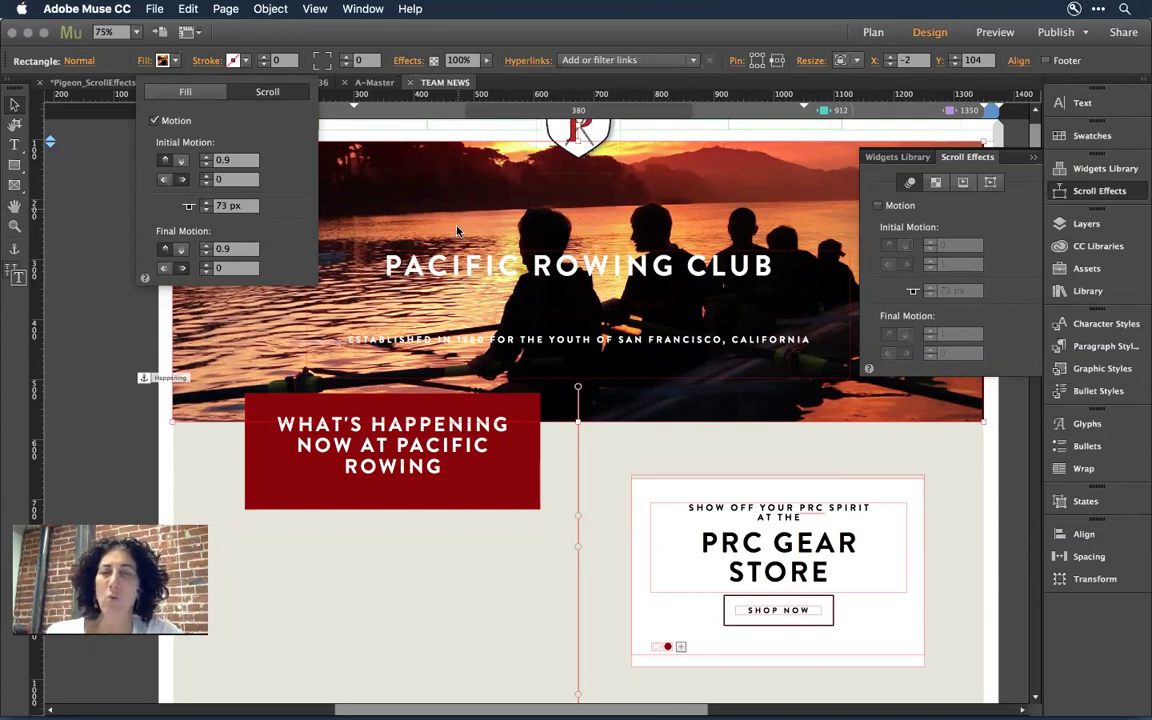
{"action": "left_click", "coordinate": [465, 627]}
Review the TEAM NEWS content below the hero, inspecting the stop-sign photo and the Flickr gallery for scroll effects
{"action": "scroll", "coordinate": [465, 628], "scroll_direction": "down", "scroll_amount": 1}
{"action": "scroll", "coordinate": [465, 628], "scroll_direction": "down", "scroll_amount": 10}
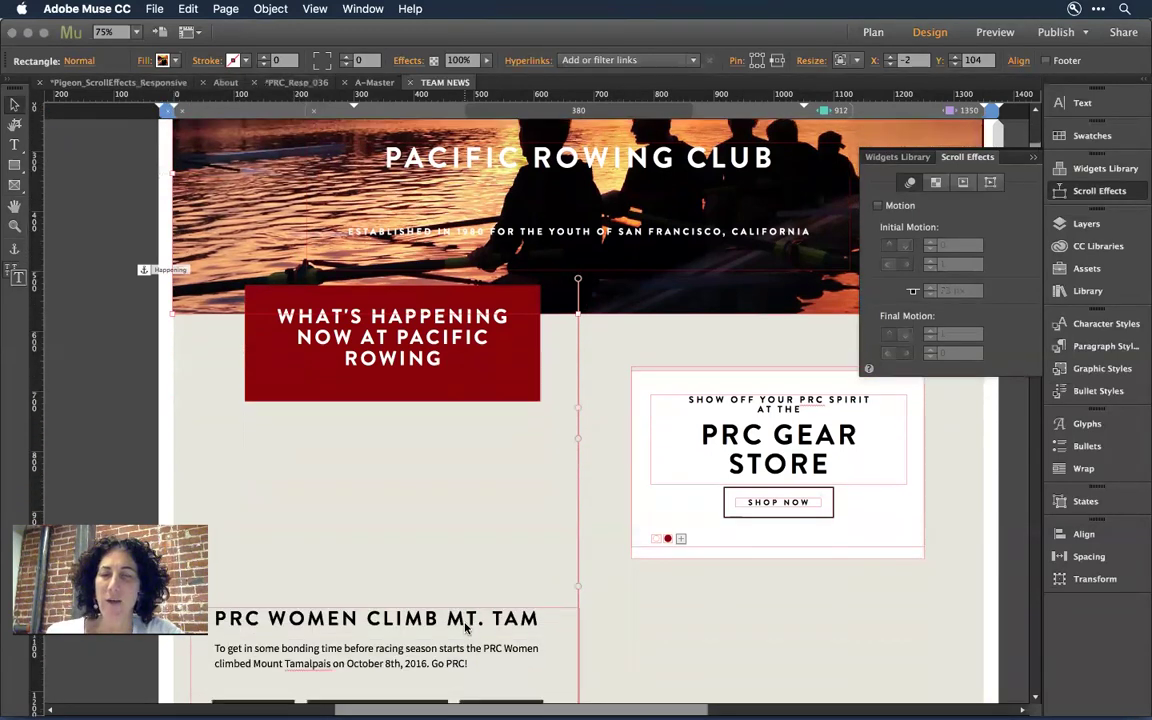
{"action": "scroll", "coordinate": [465, 628], "scroll_direction": "down", "scroll_amount": 3}
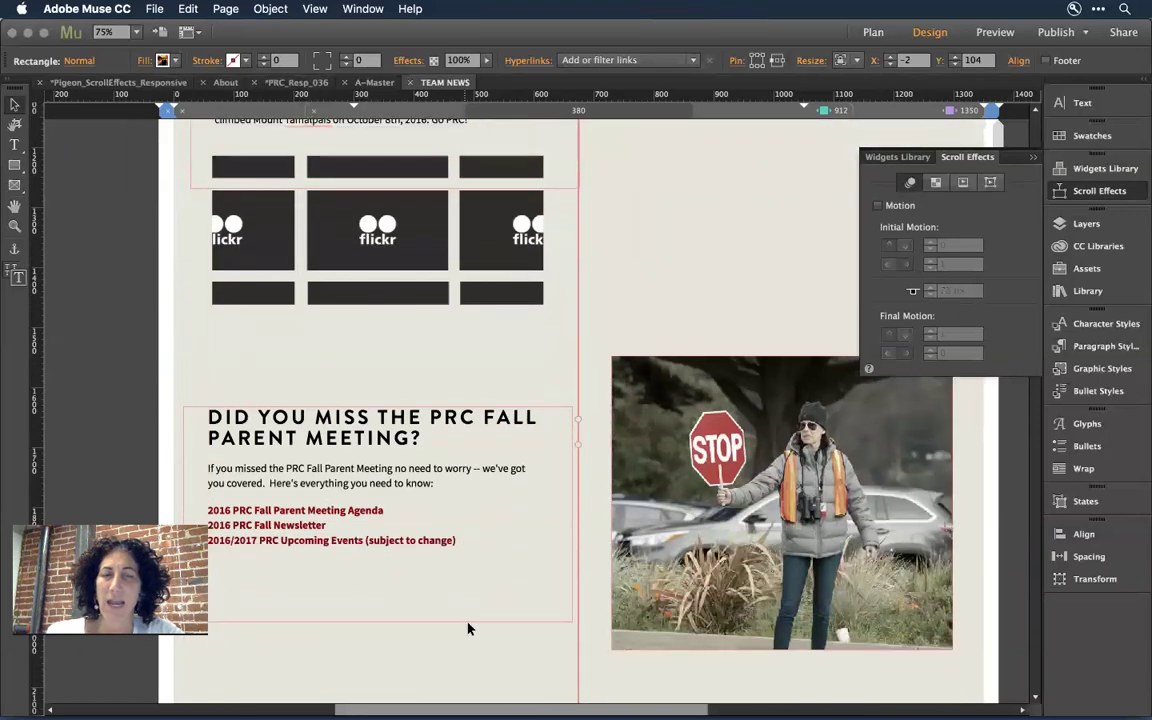
{"action": "left_click", "coordinate": [636, 427]}
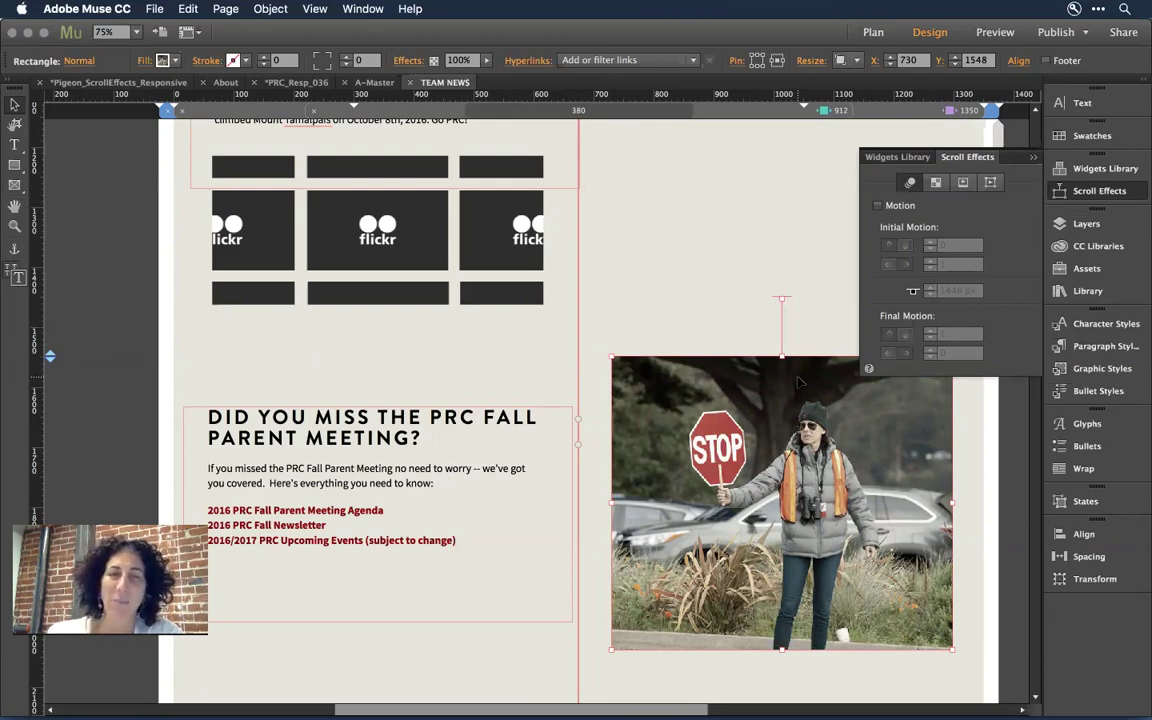
{"action": "left_click", "coordinate": [799, 276]}
{"action": "left_click", "coordinate": [772, 432]}
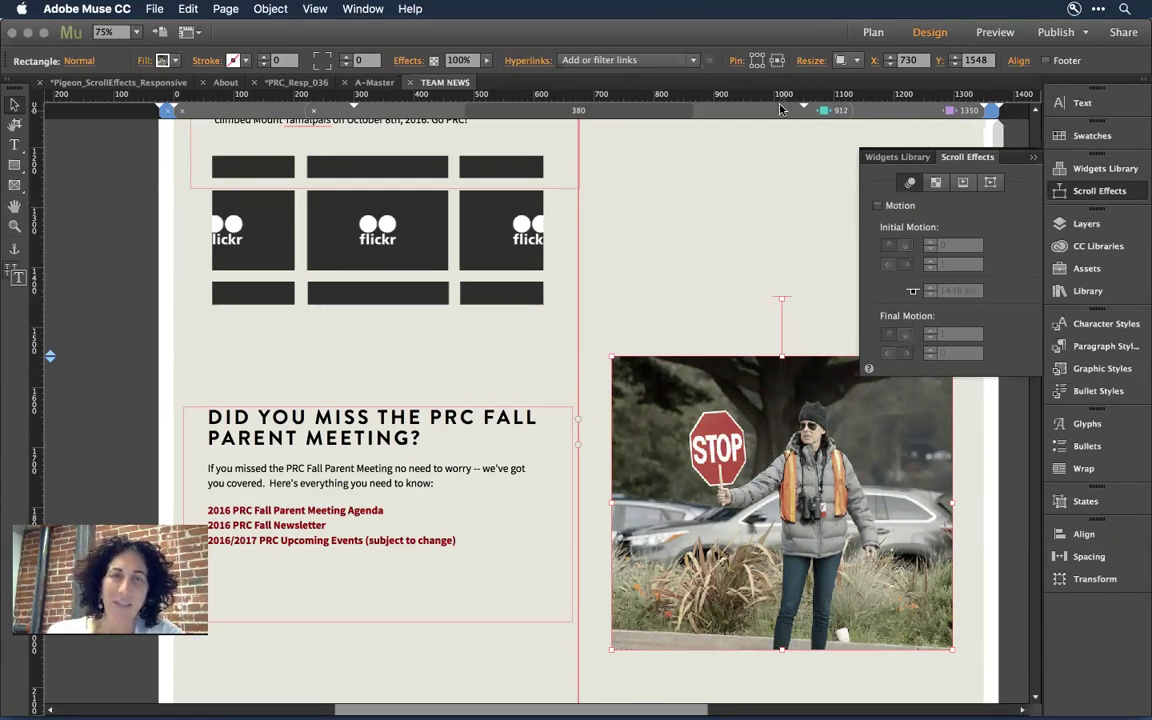
{"action": "left_click", "coordinate": [395, 265]}
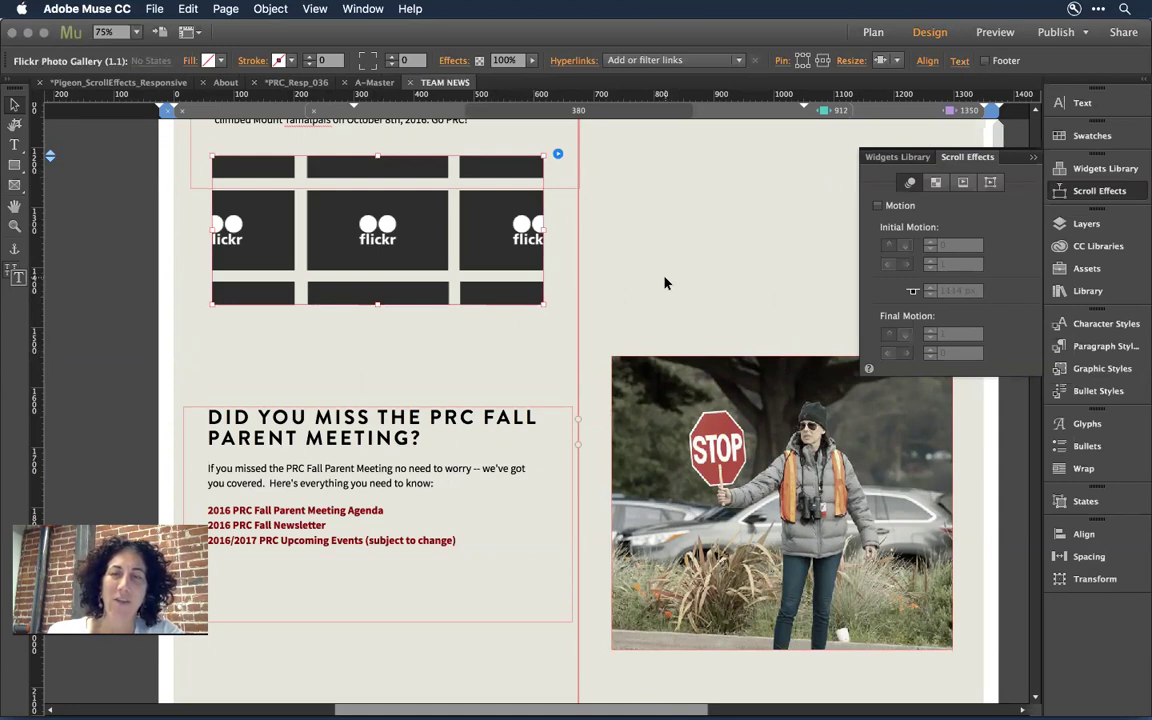
{"action": "left_click", "coordinate": [660, 307]}
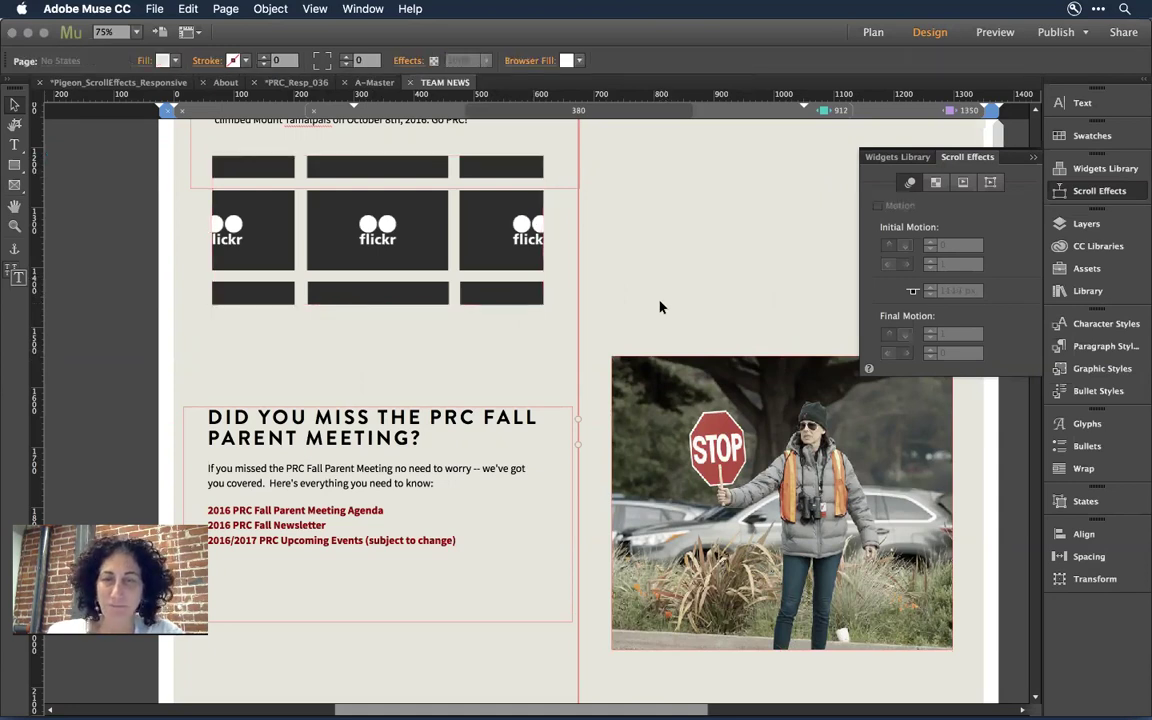
{"action": "scroll", "coordinate": [660, 307], "scroll_direction": "down", "scroll_amount": 3}
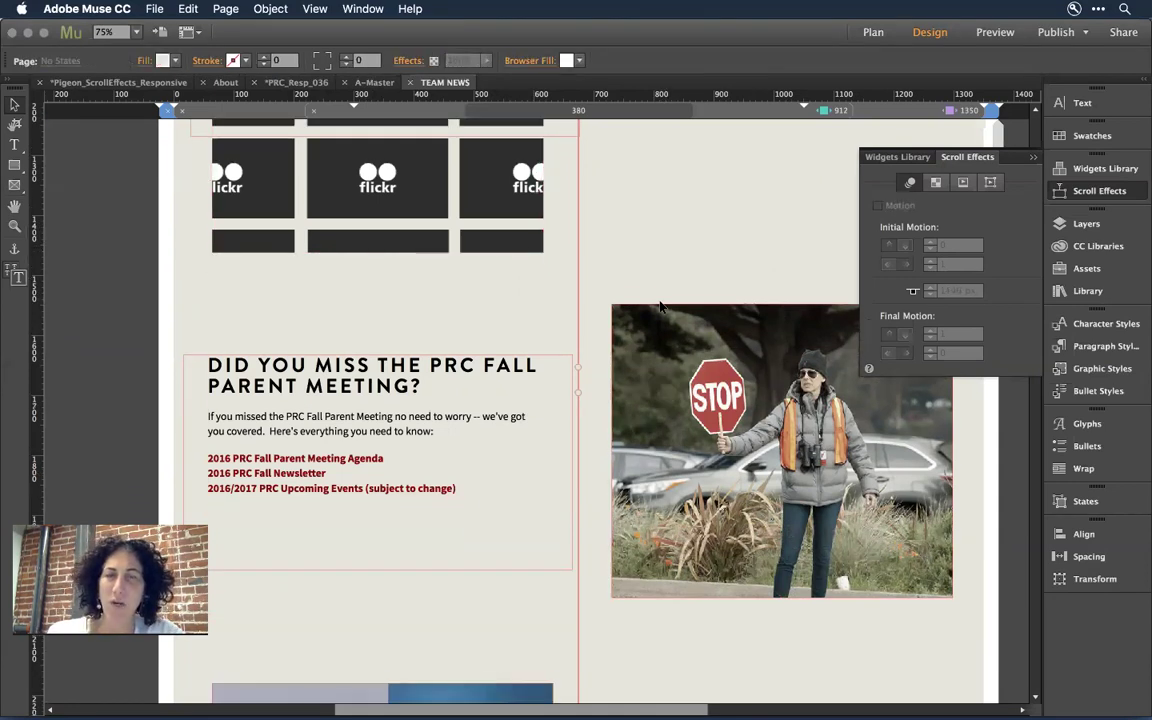
{"action": "scroll", "coordinate": [660, 307], "scroll_direction": "down", "scroll_amount": 5}
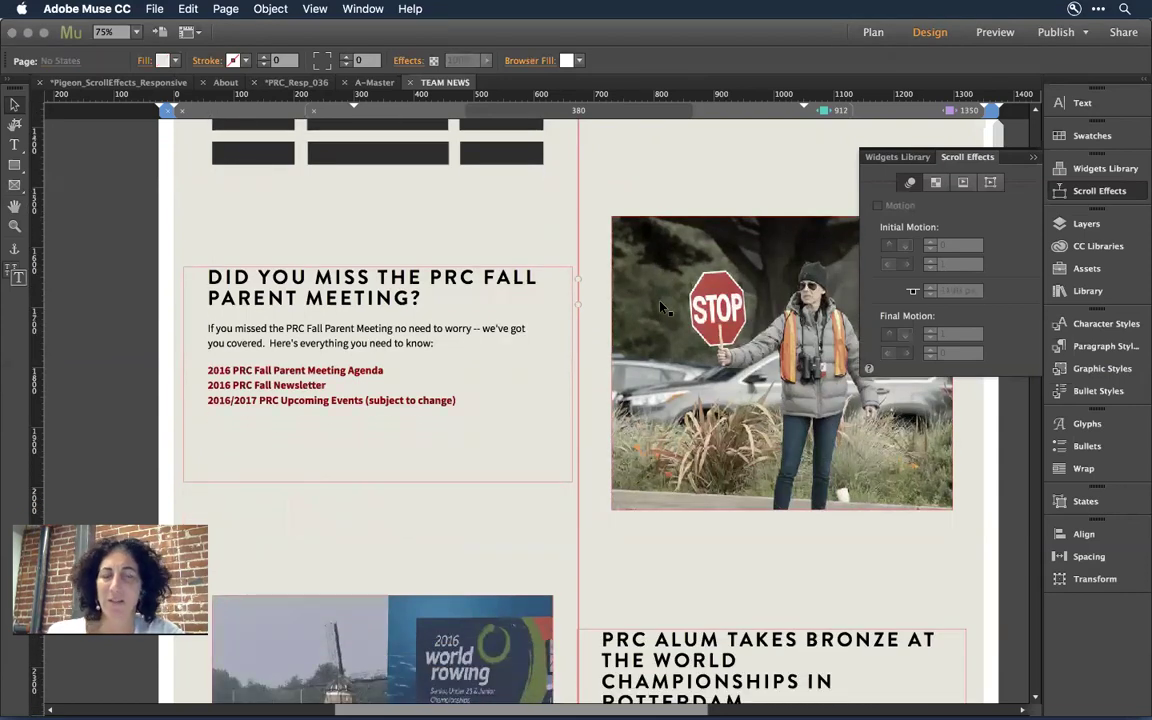
{"action": "scroll", "coordinate": [660, 307], "scroll_direction": "up", "scroll_amount": 8}
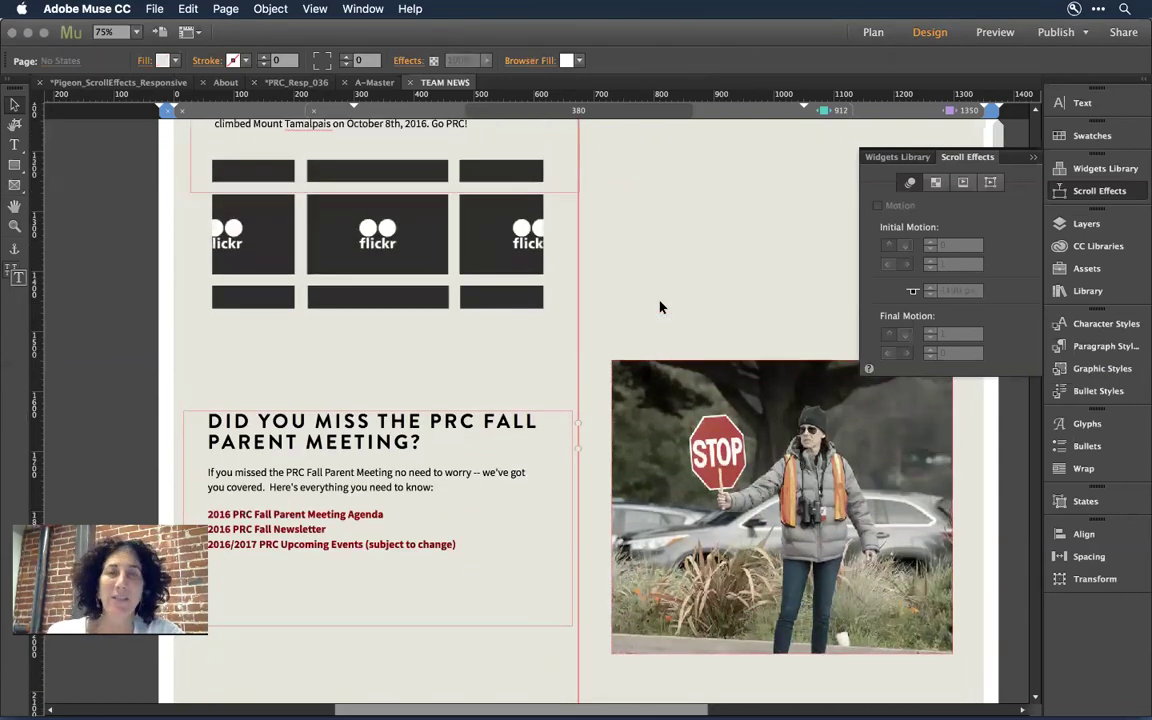
{"action": "scroll", "coordinate": [660, 307], "scroll_direction": "up", "scroll_amount": 20}
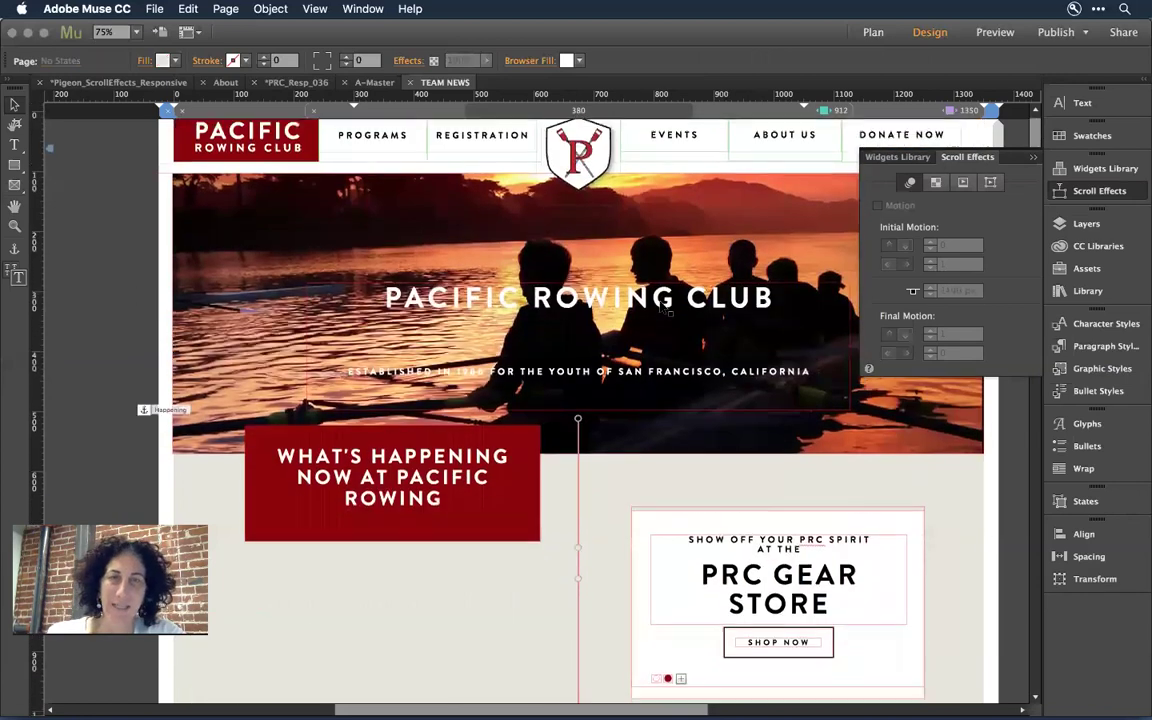
Close the Scroll Effects settings and open the About page for design from the Pigeon_ScrollEffects_Responsive site
{"action": "scroll", "coordinate": [663, 307], "scroll_direction": "up", "scroll_amount": 1}
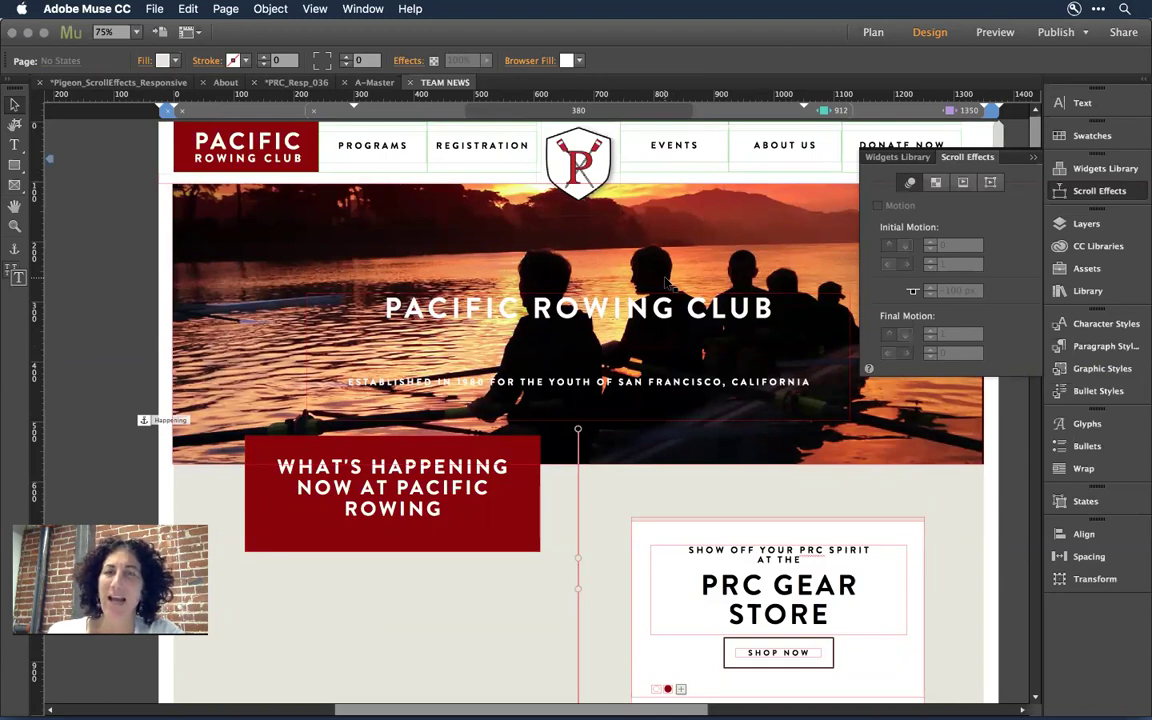
{"action": "left_click", "coordinate": [1033, 157]}
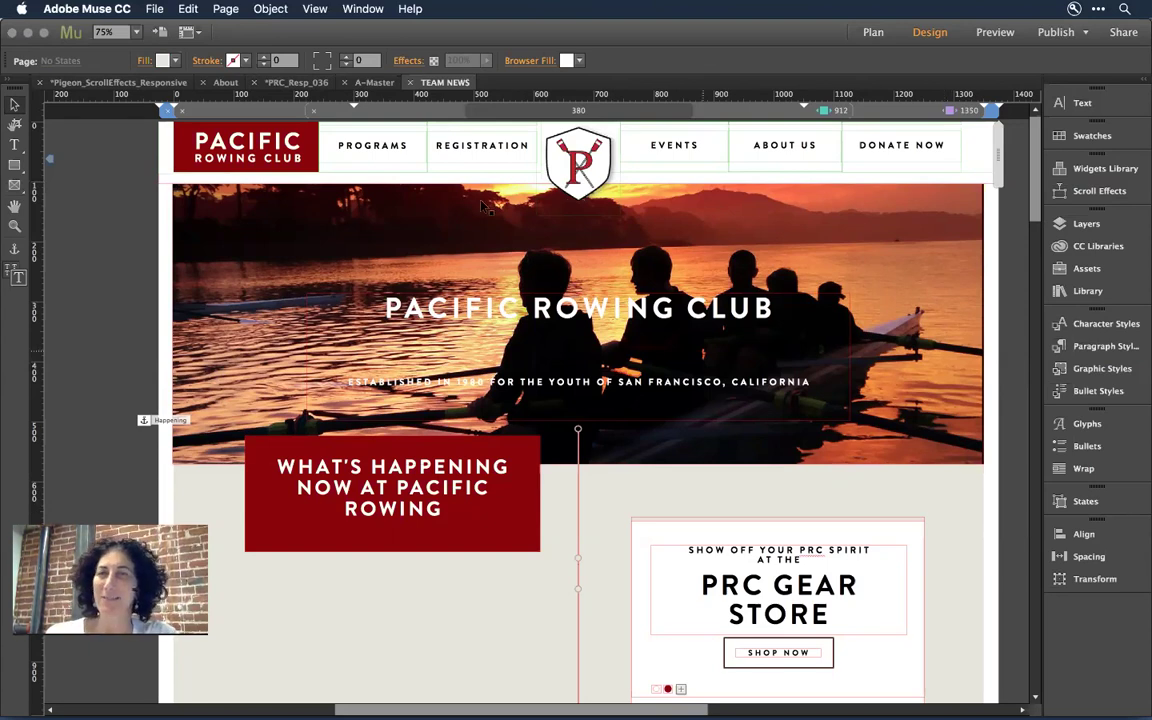
{"action": "left_click", "coordinate": [359, 9]}
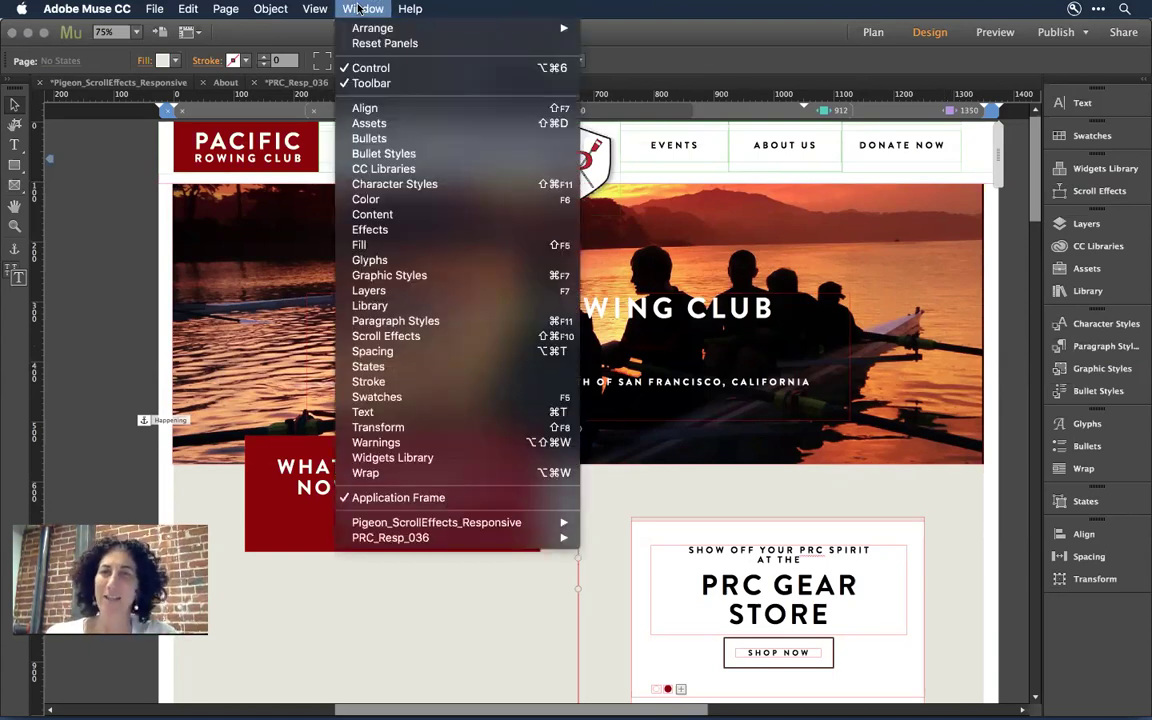
{"action": "mouse_move", "coordinate": [460, 520]}
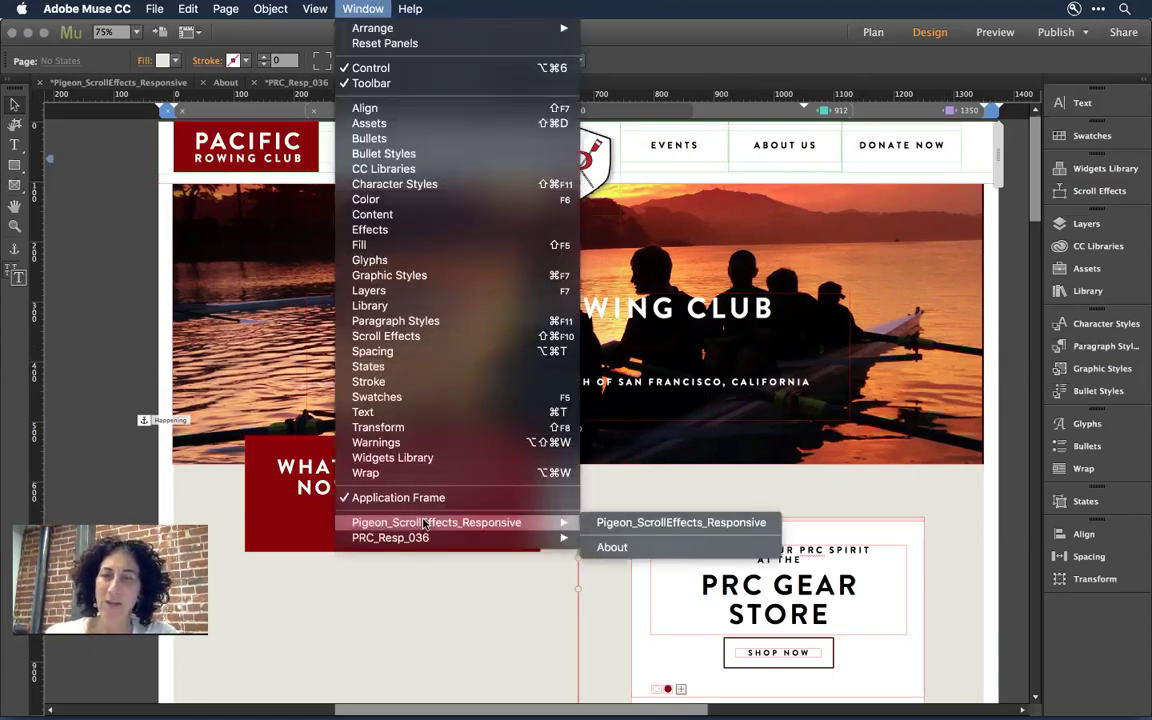
{"action": "left_click", "coordinate": [636, 523]}
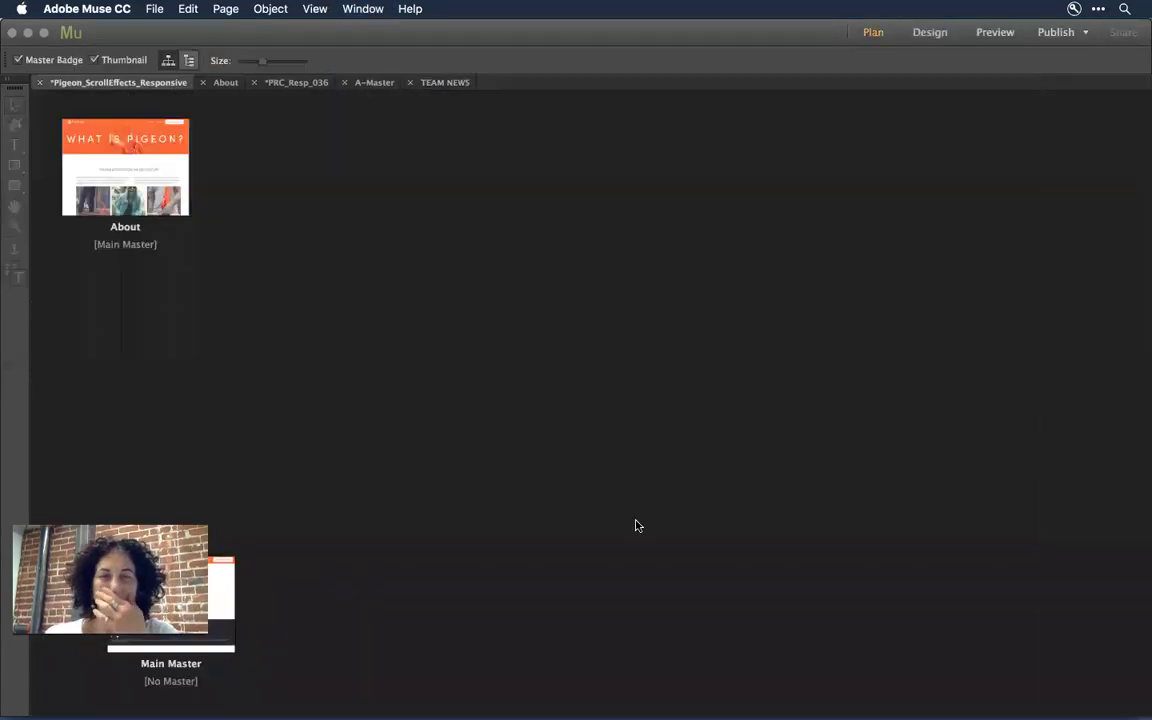
{"action": "double_click", "coordinate": [113, 174]}
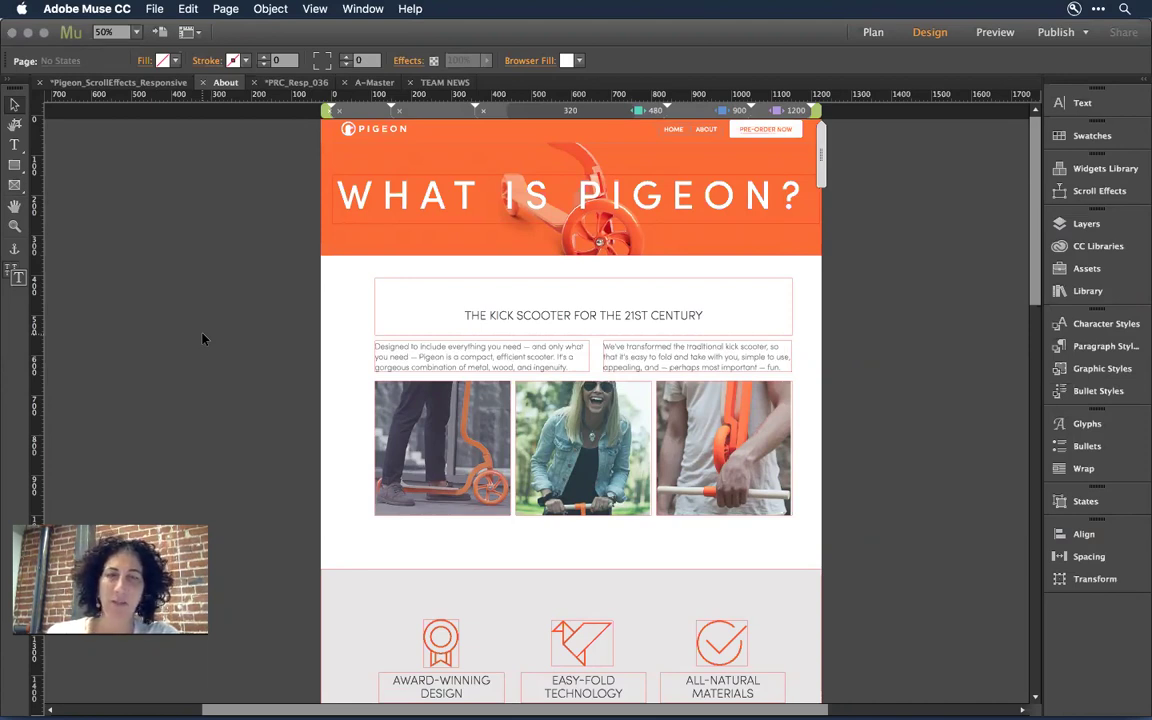
Examine the About page layout up close and check the options of its widest breakpoint
{"action": "key", "text": "super+equal"}
{"action": "key", "text": "super+equal"}
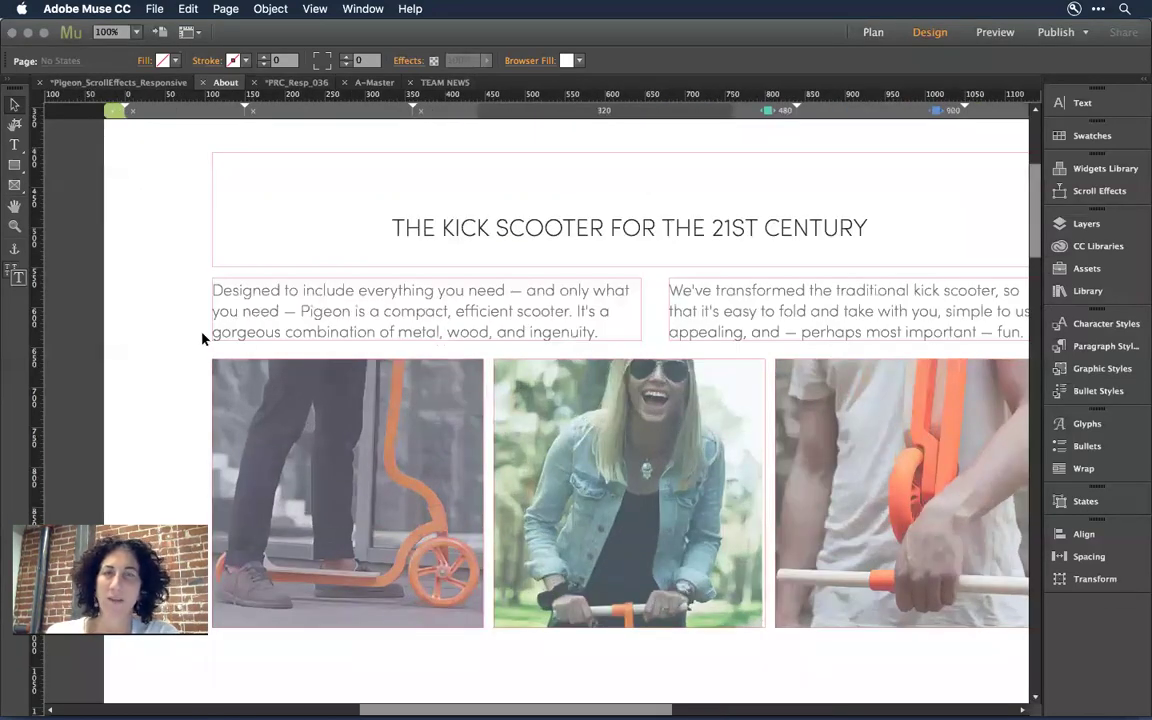
{"action": "left_click_drag", "start_coordinate": [584, 391], "coordinate": [565, 402]}
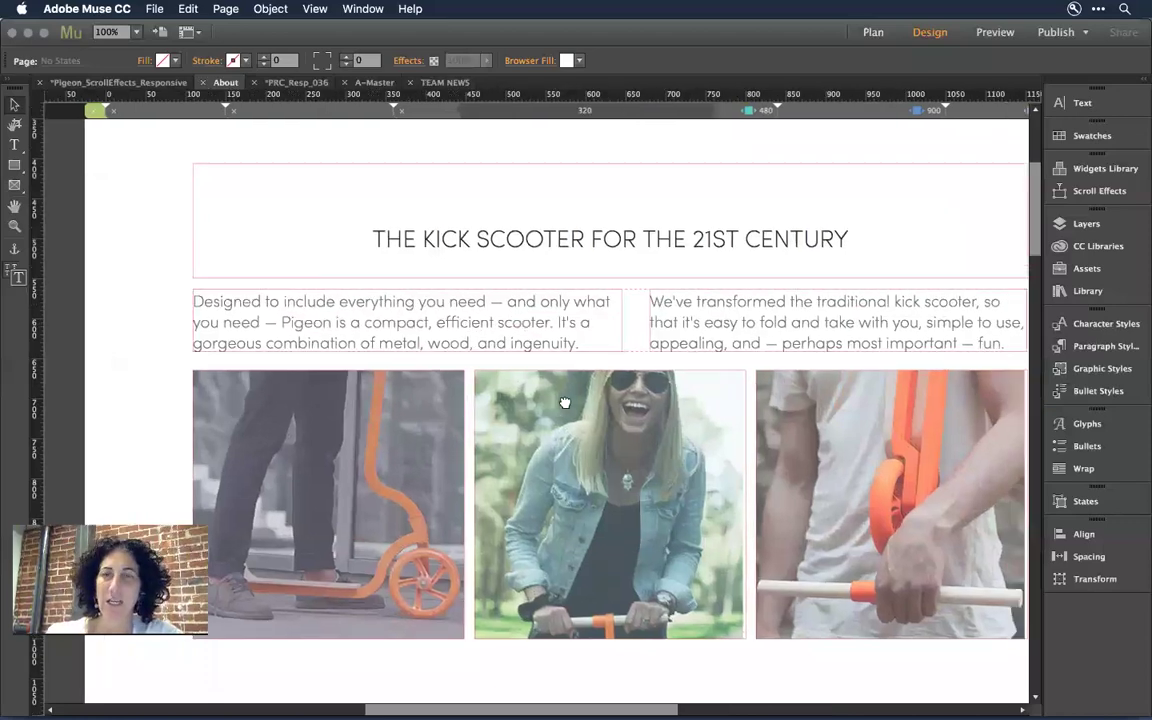
{"action": "scroll", "coordinate": [565, 402], "scroll_direction": "up", "scroll_amount": 5}
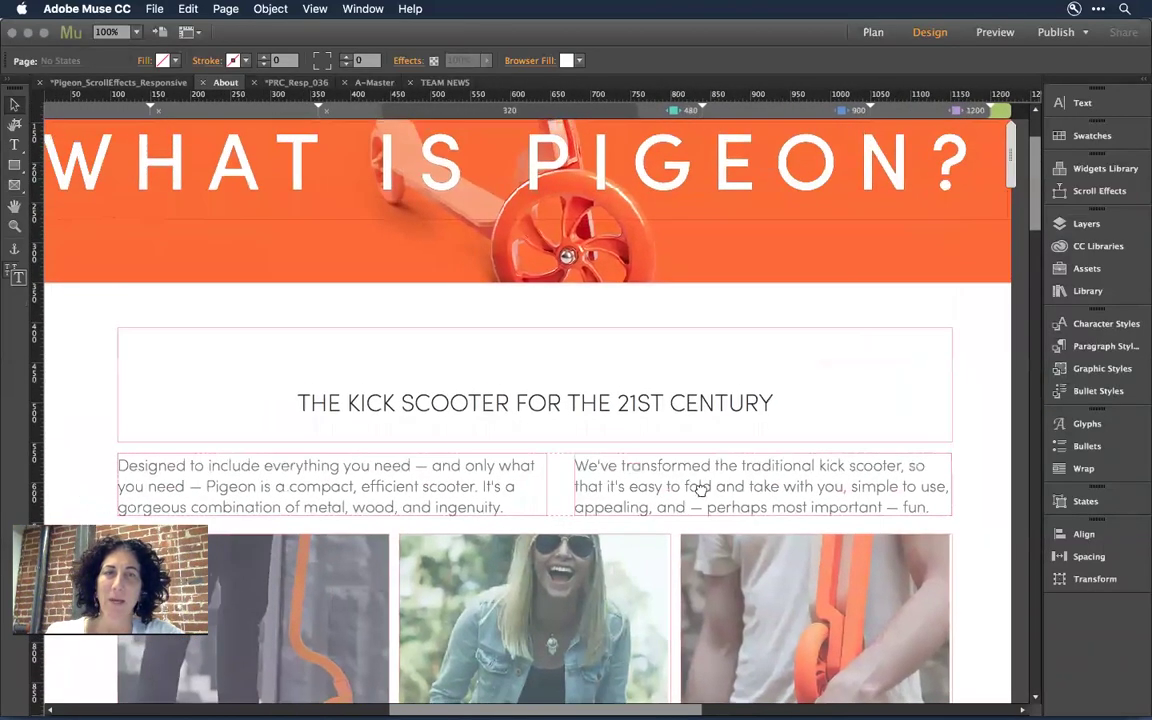
{"action": "left_click_drag", "start_coordinate": [700, 489], "coordinate": [692, 516]}
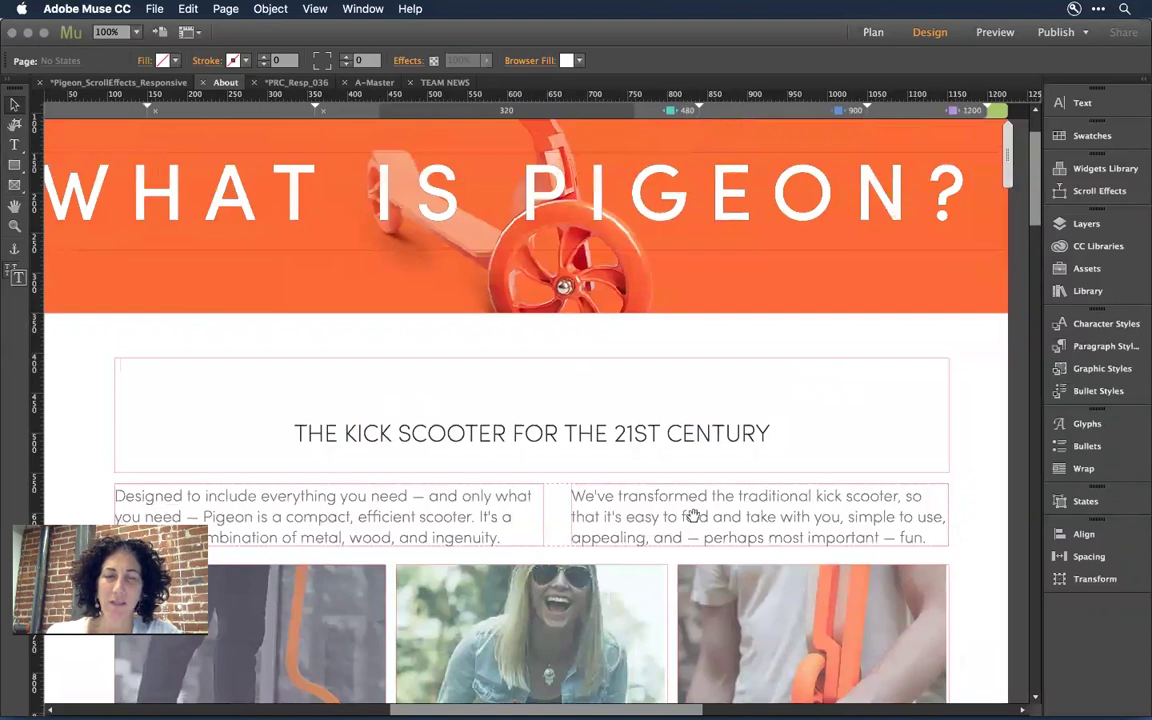
{"action": "key", "text": "super+minus"}
{"action": "key", "text": "super+minus"}
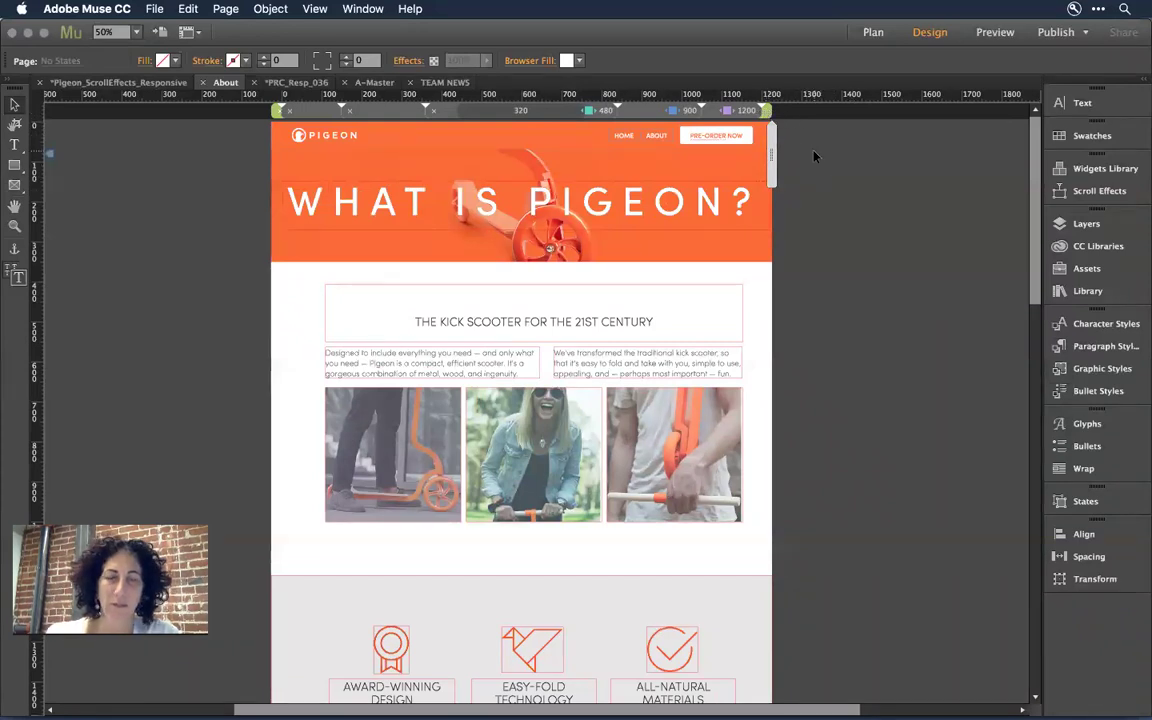
{"action": "key", "text": "super+equal"}
{"action": "key", "text": "super+equal"}
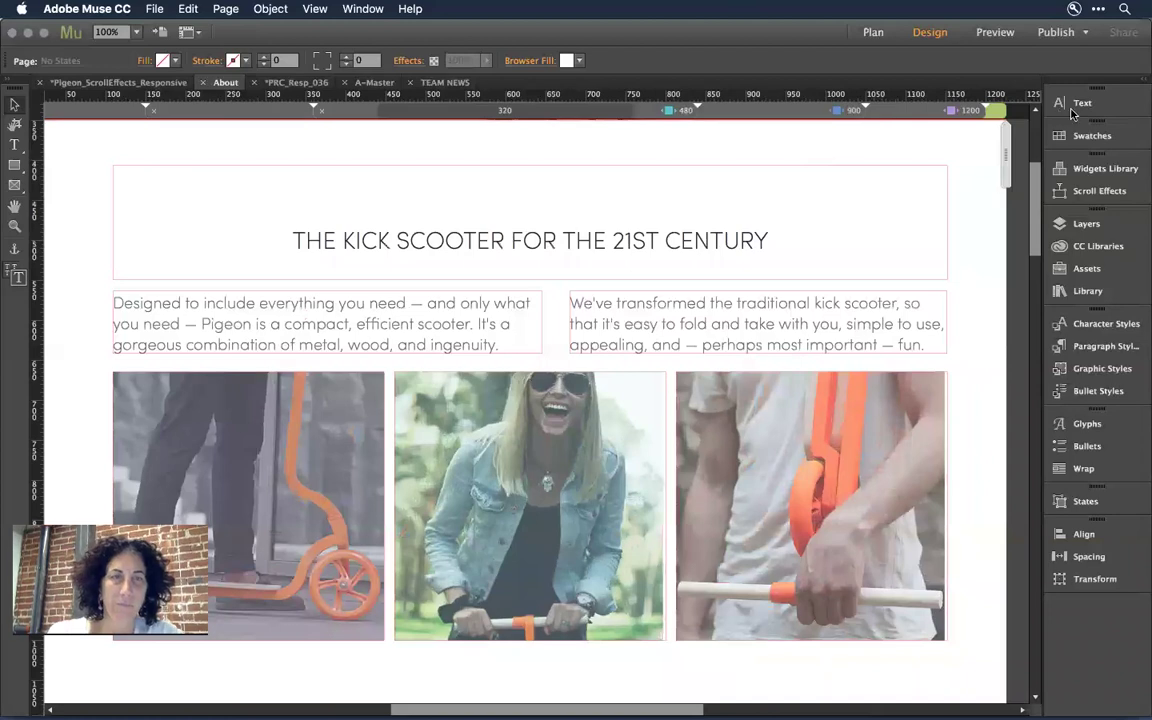
{"action": "right_click", "coordinate": [996, 116]}
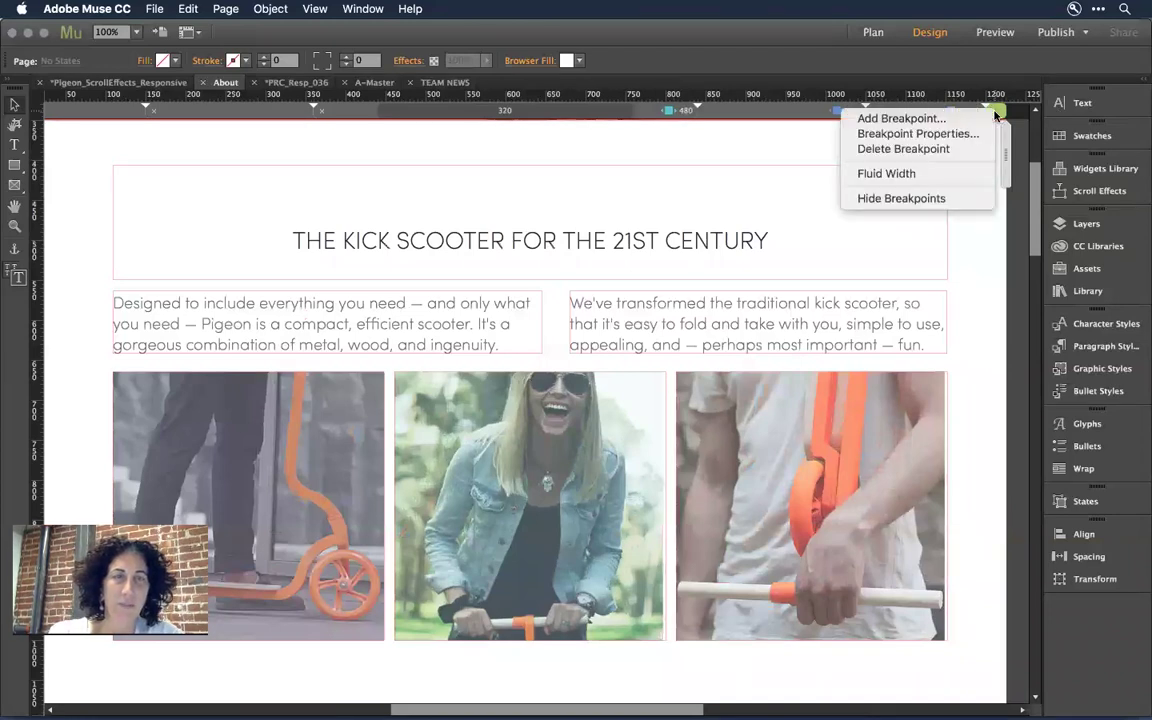
{"action": "left_click", "coordinate": [700, 157]}
Revert the Pigeon_ScrollEffects_Responsive site to its last saved version and reopen its About page for design
{"action": "left_click", "coordinate": [154, 8]}
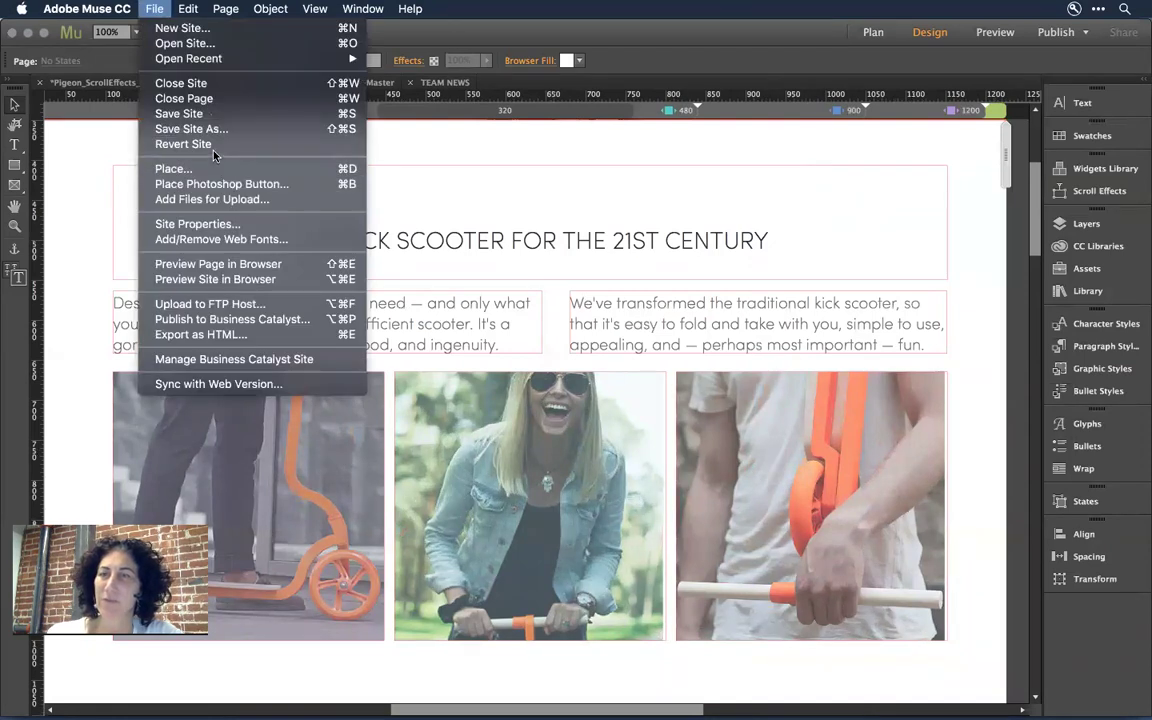
{"action": "left_click", "coordinate": [212, 150]}
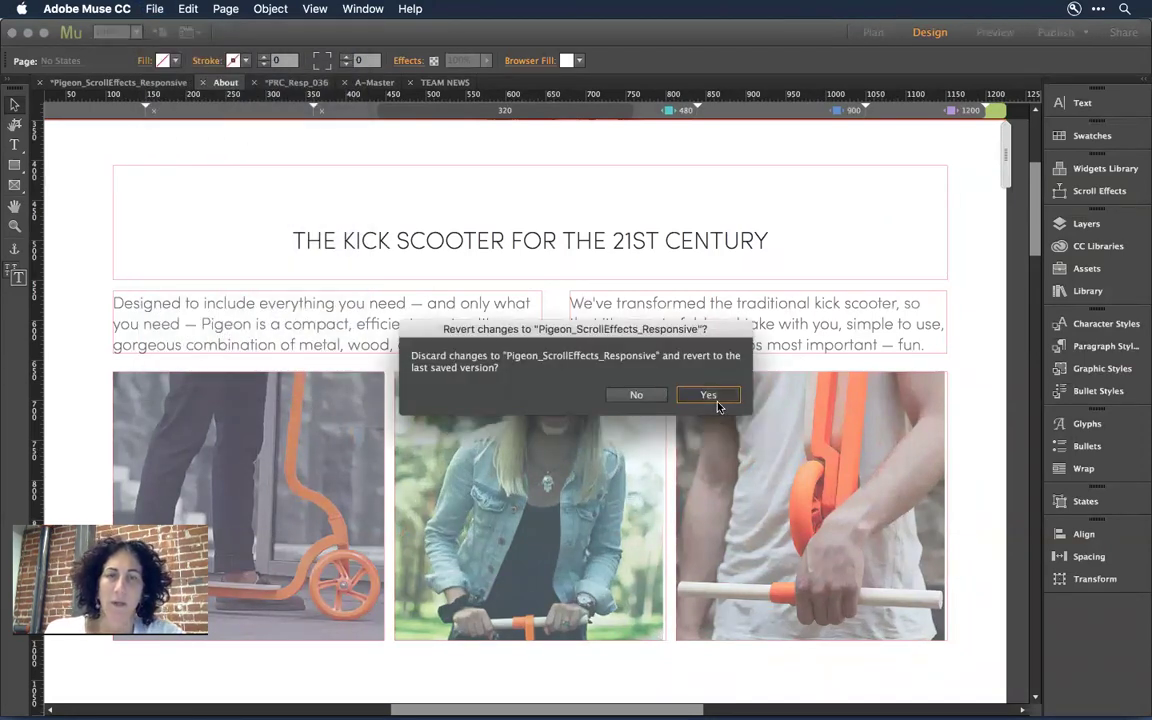
{"action": "key", "text": "Return"}
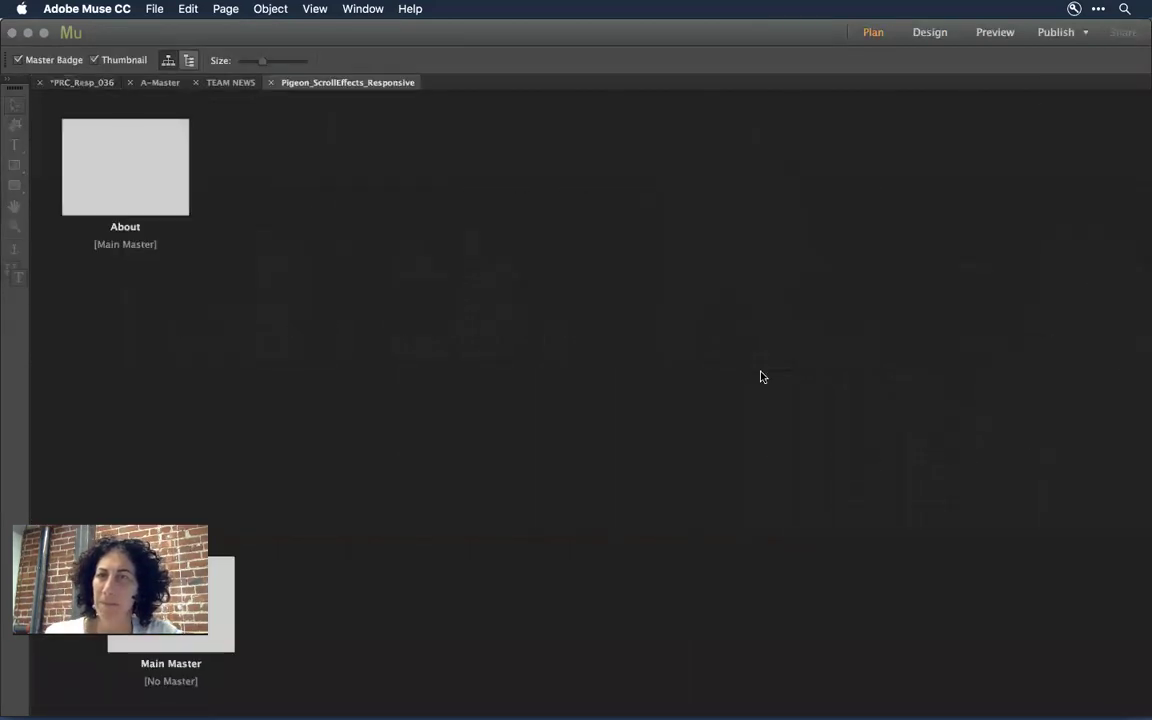
{"action": "double_click", "coordinate": [107, 175]}
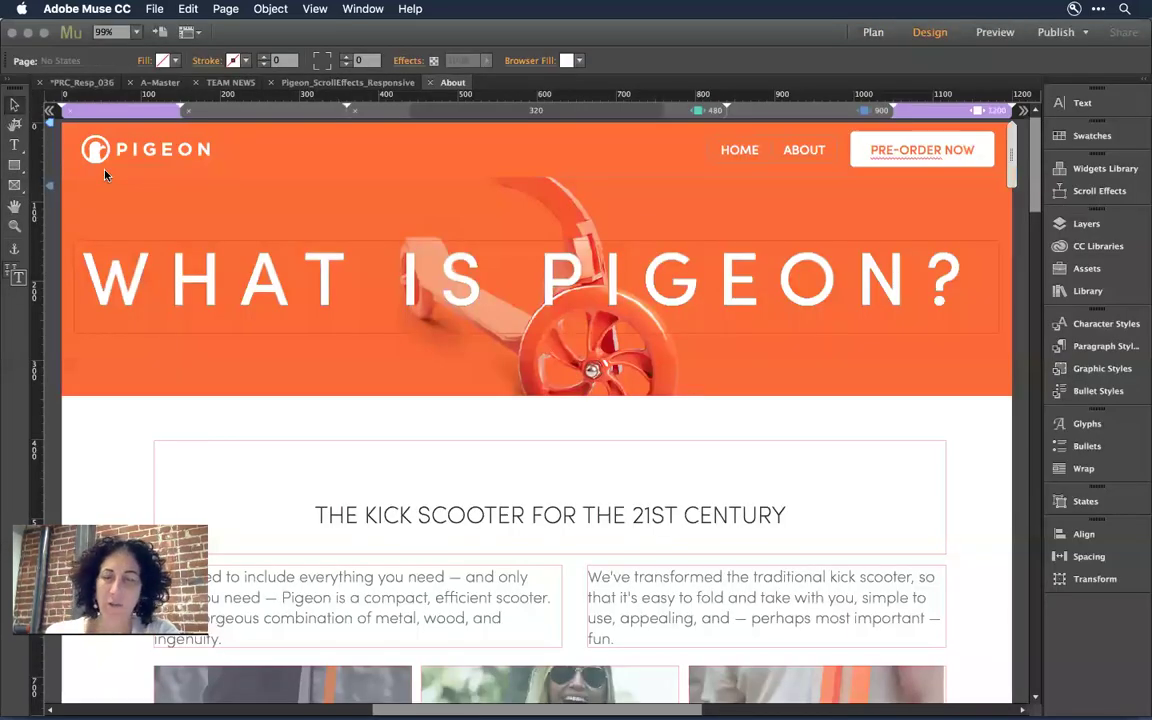
Widen the simulated browser width to about 1232 px and add a new breakpoint there, beyond the 1200 one
{"action": "key", "text": "super+minus"}
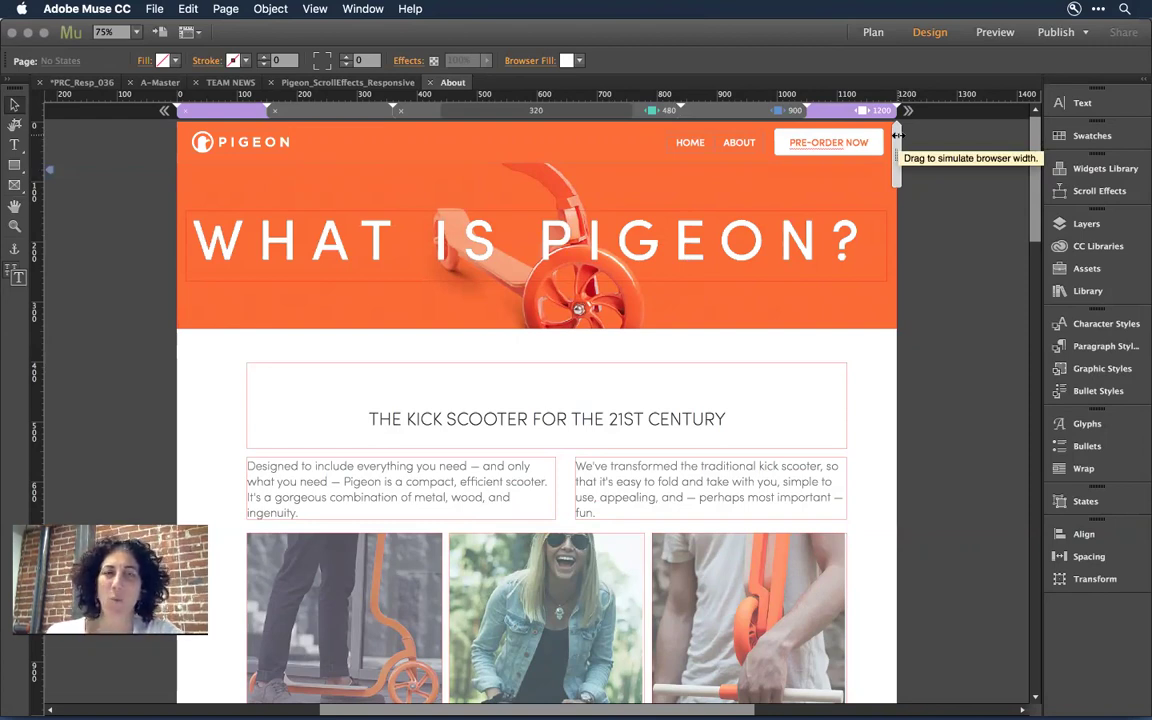
{"action": "left_click_drag", "start_coordinate": [897, 133], "coordinate": [908, 128]}
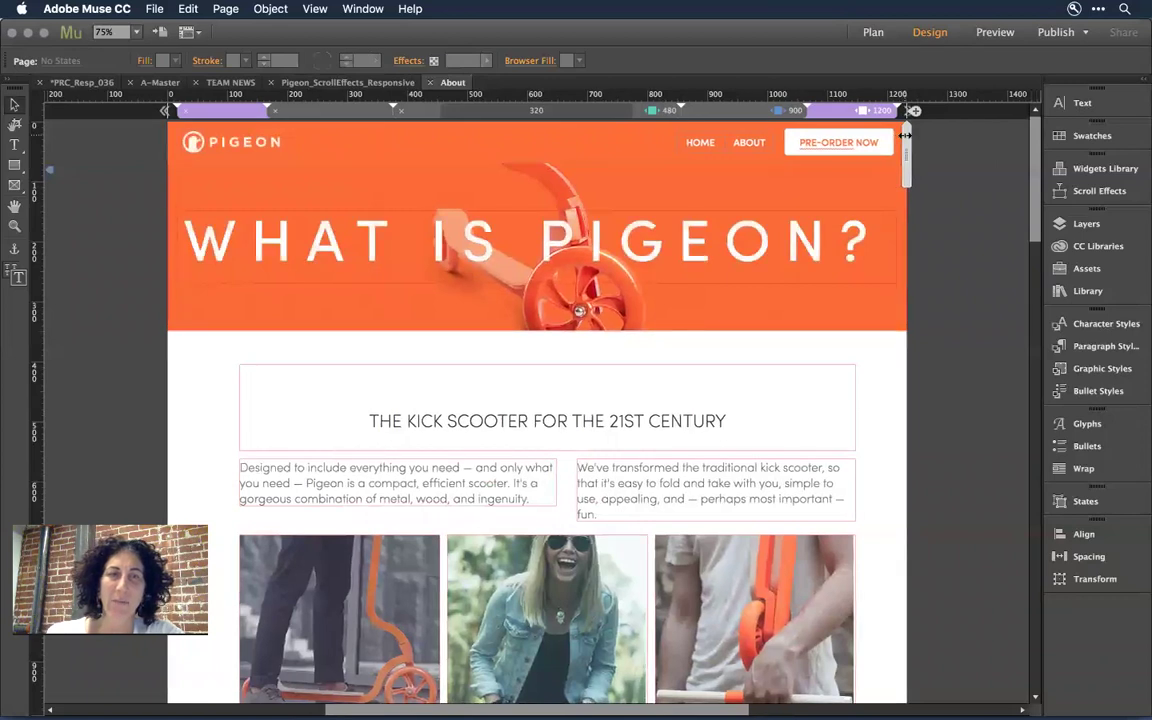
{"action": "scroll", "coordinate": [904, 135], "scroll_direction": "left", "scroll_amount": 1}
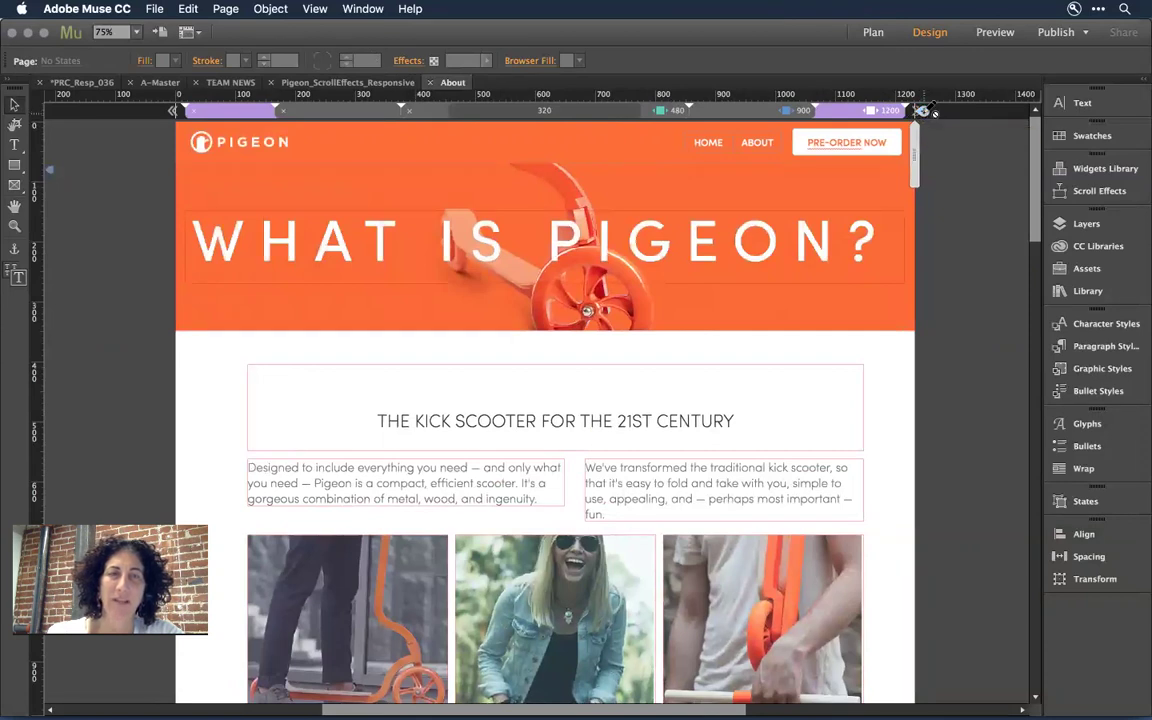
{"action": "left_click", "coordinate": [928, 110]}
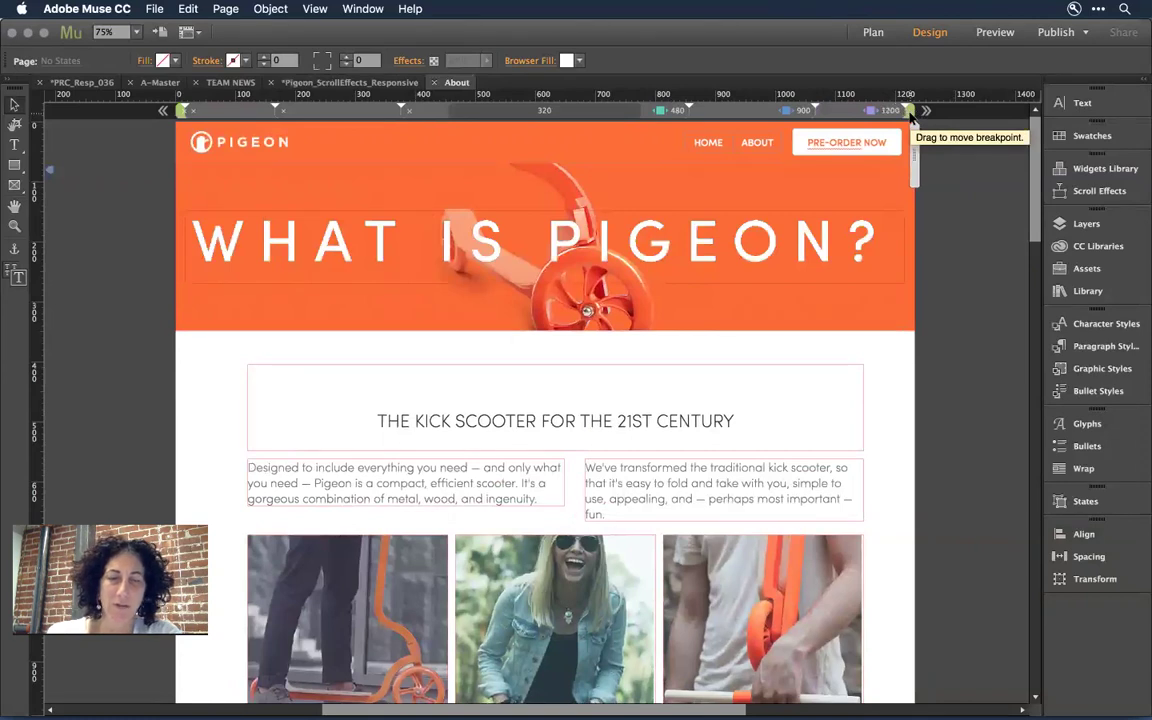
Set the new green breakpoint's width to 1250 and make it Fixed Width in its properties
{"action": "key", "text": "super+1"}
{"action": "key", "text": "super+equal"}
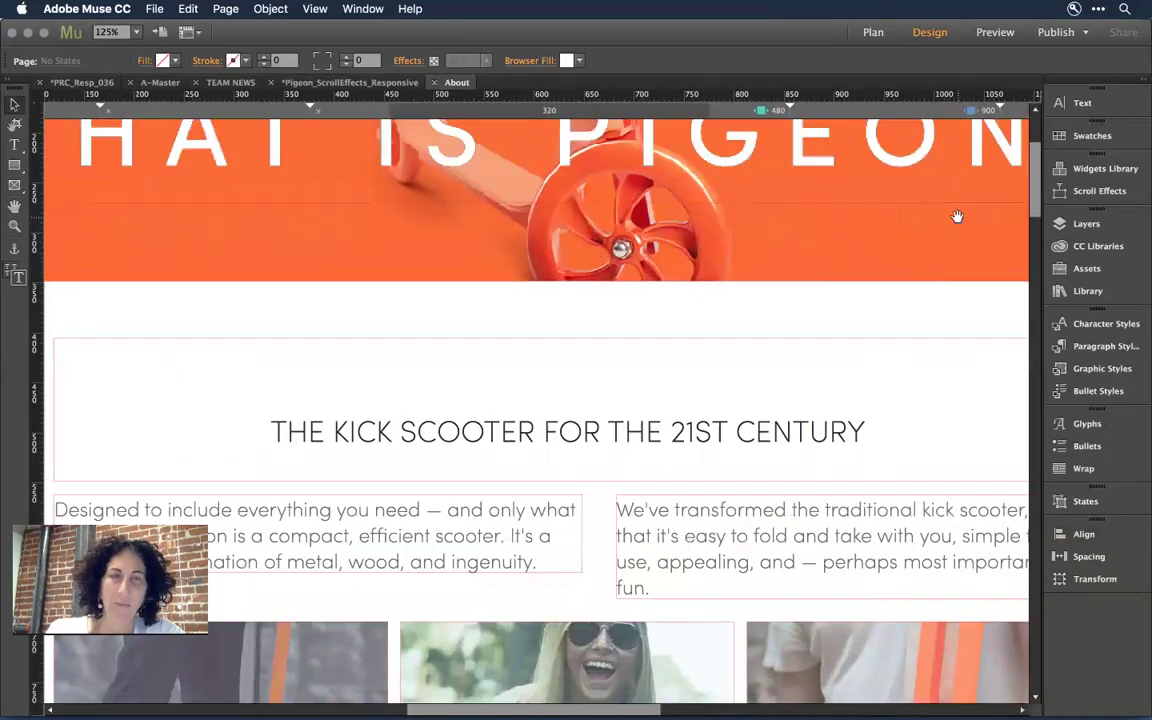
{"action": "left_click_drag", "start_coordinate": [774, 305], "coordinate": [609, 396]}
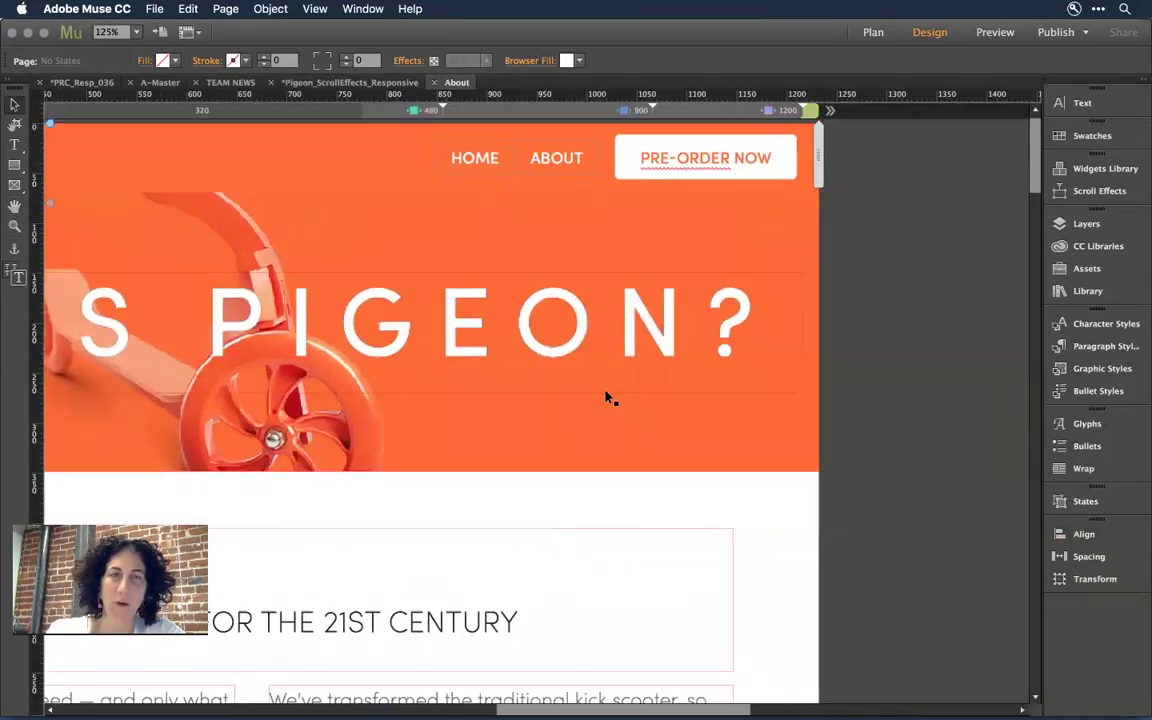
{"action": "right_click", "coordinate": [812, 110]}
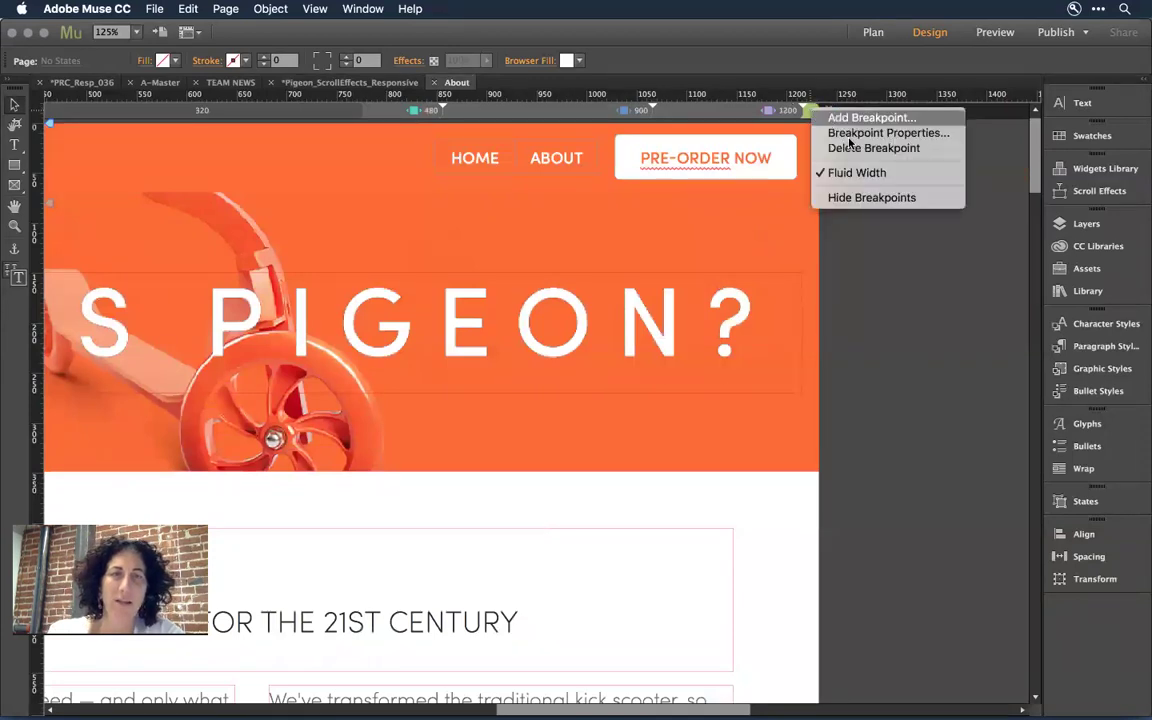
{"action": "left_click", "coordinate": [853, 134]}
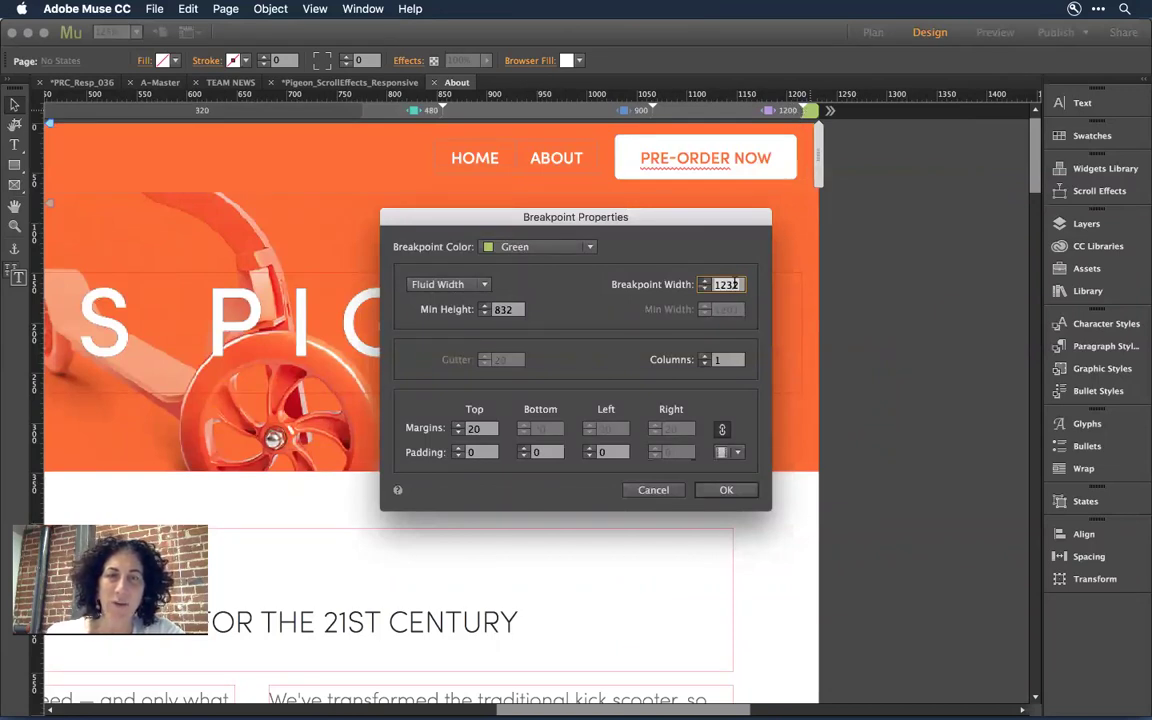
{"action": "type", "text": "1250"}
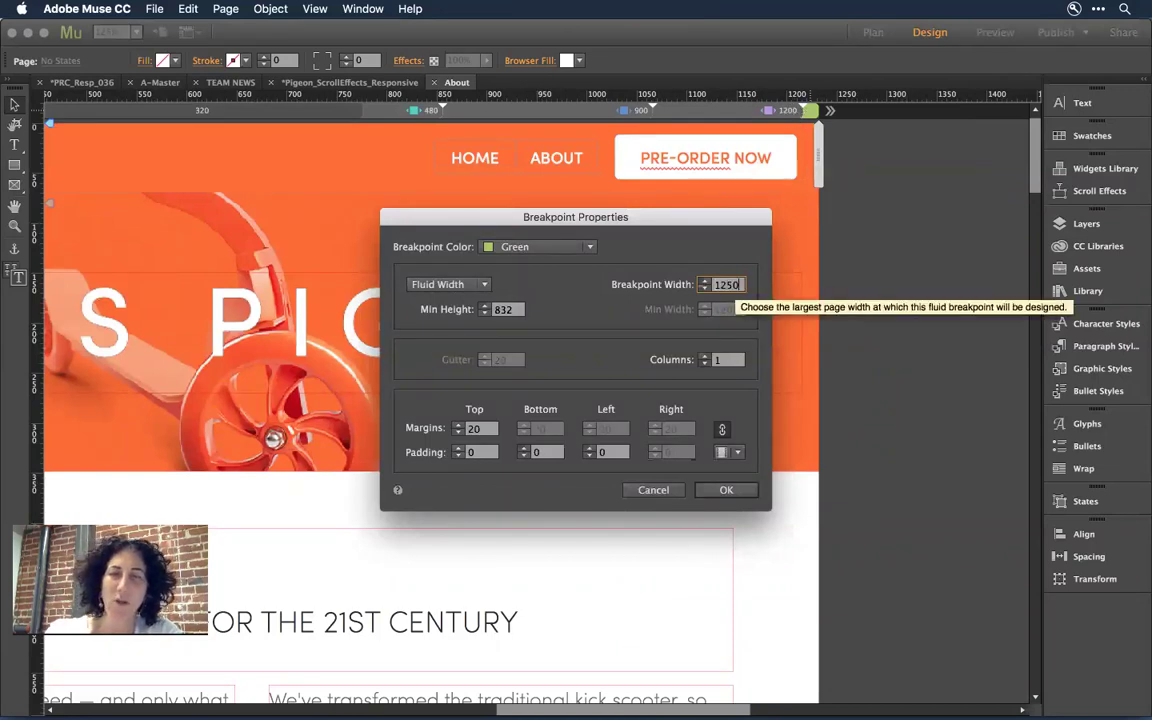
{"action": "key", "text": "Tab"}
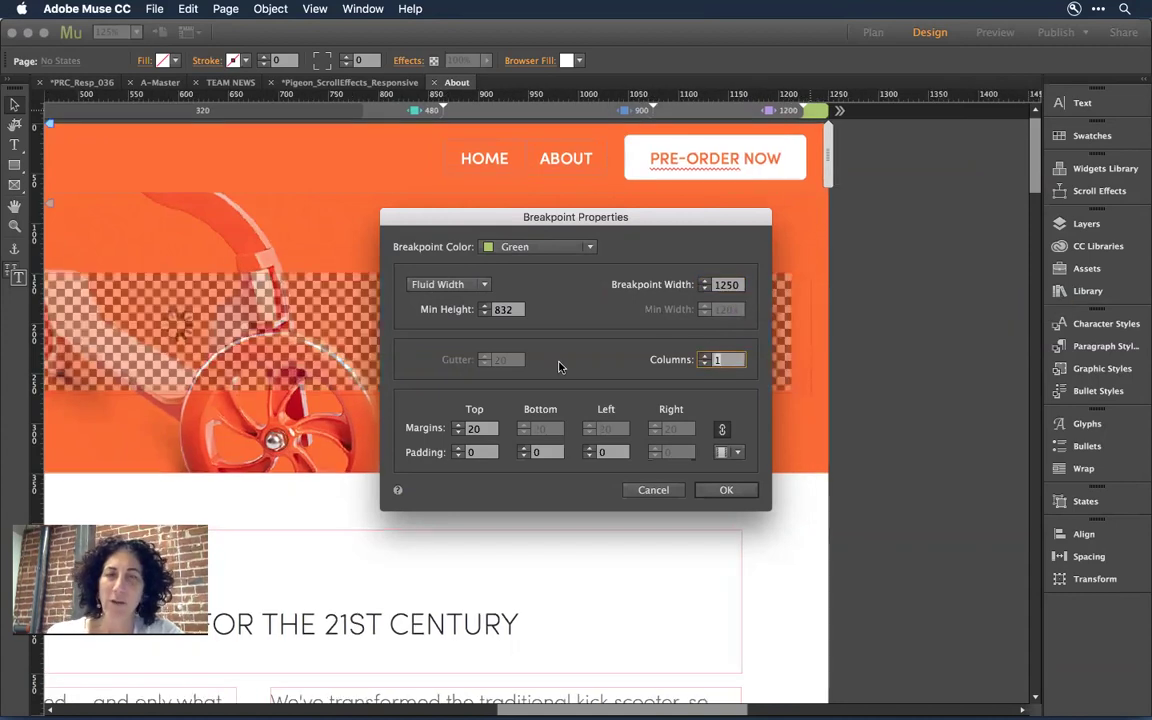
{"action": "left_click", "coordinate": [464, 287]}
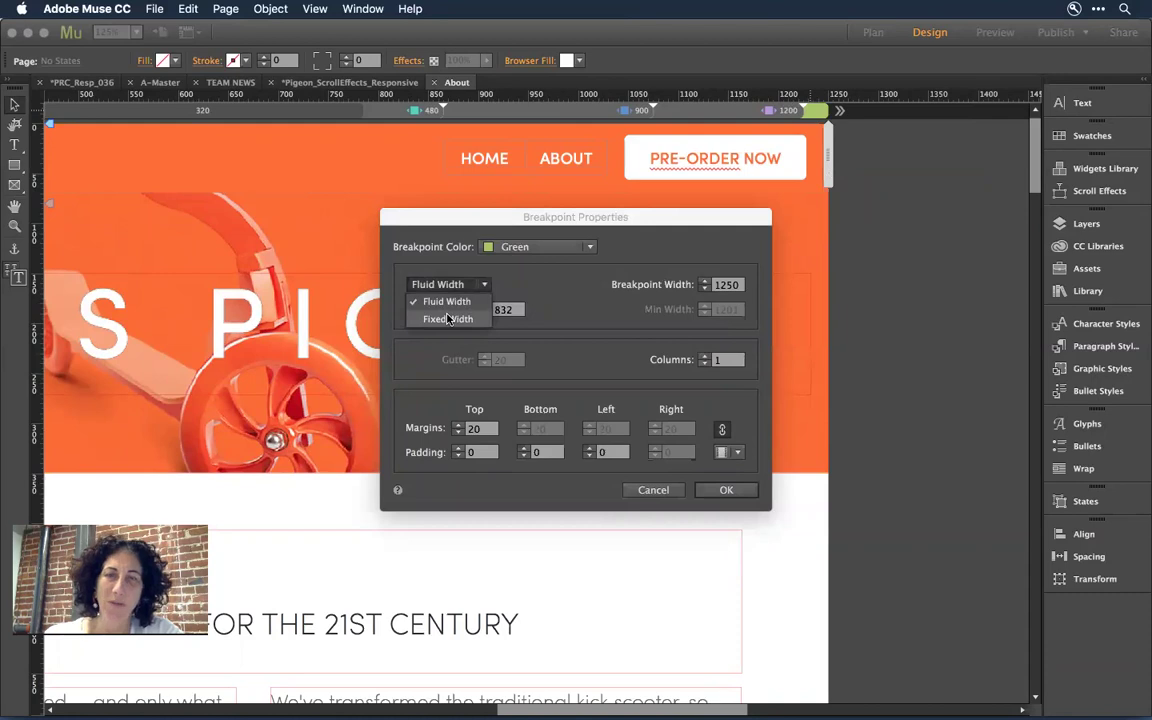
{"action": "left_click", "coordinate": [449, 318]}
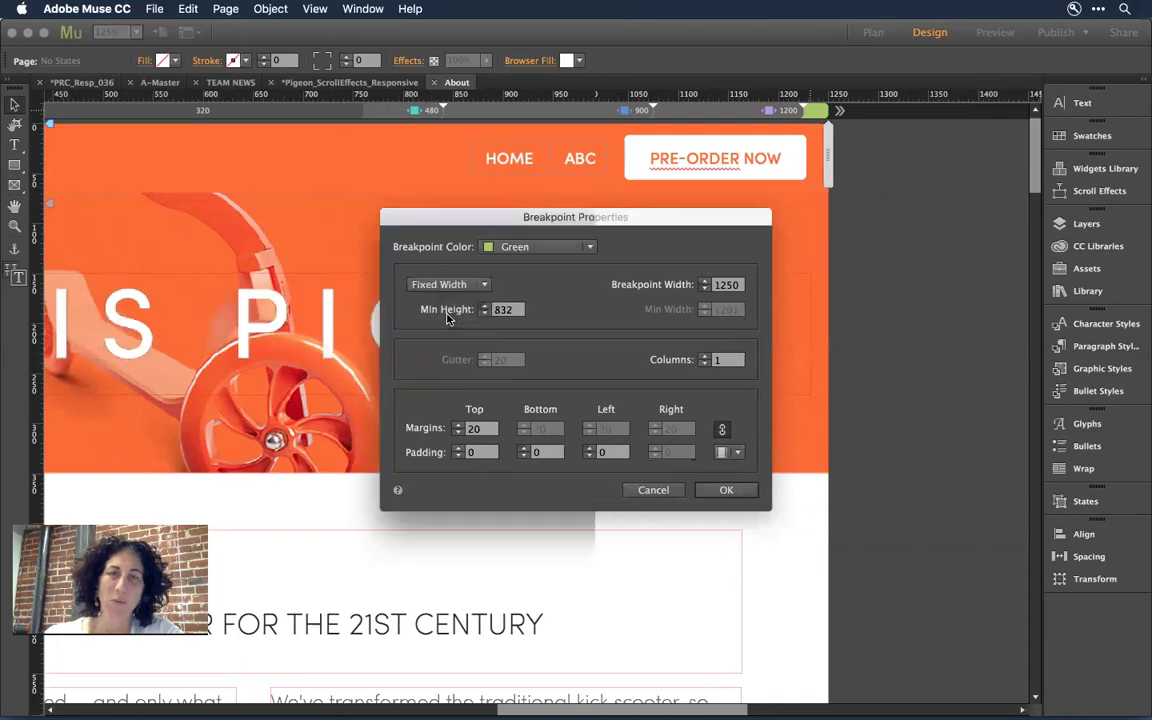
{"action": "left_click", "coordinate": [727, 491]}
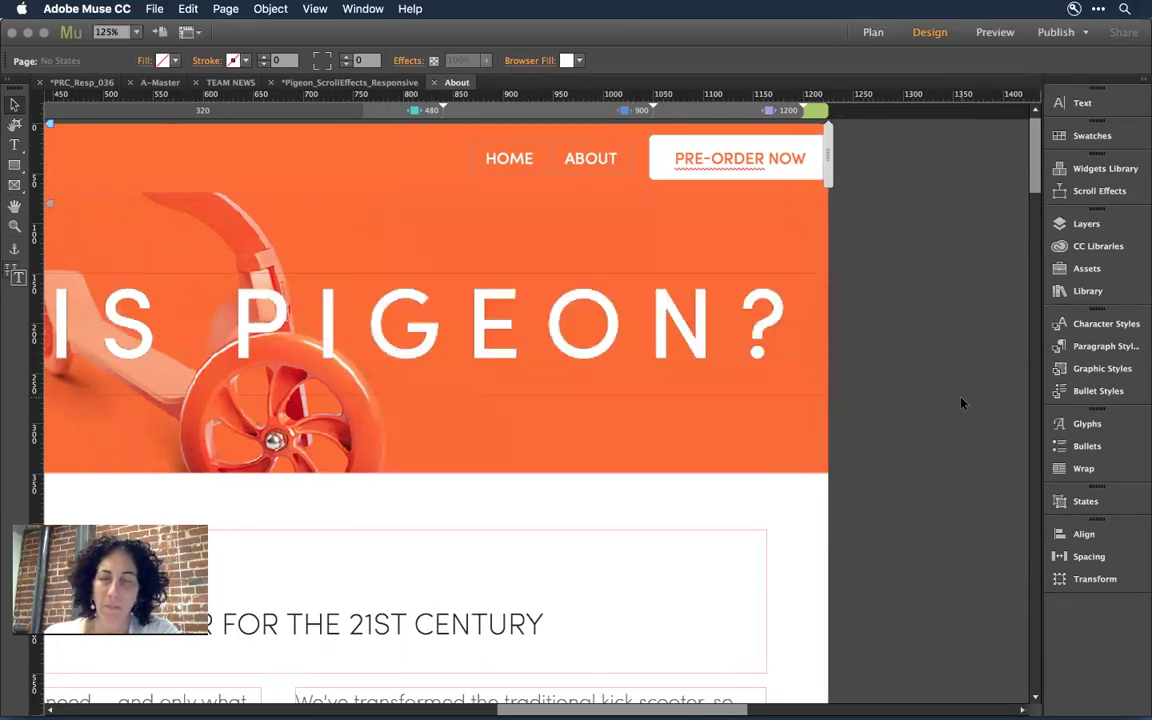
Switch to the 1200 breakpoint and check which Scroll Effects options it offers for the scooter photos
{"action": "key", "text": "super+minus"}
{"action": "key", "text": "super+minus"}
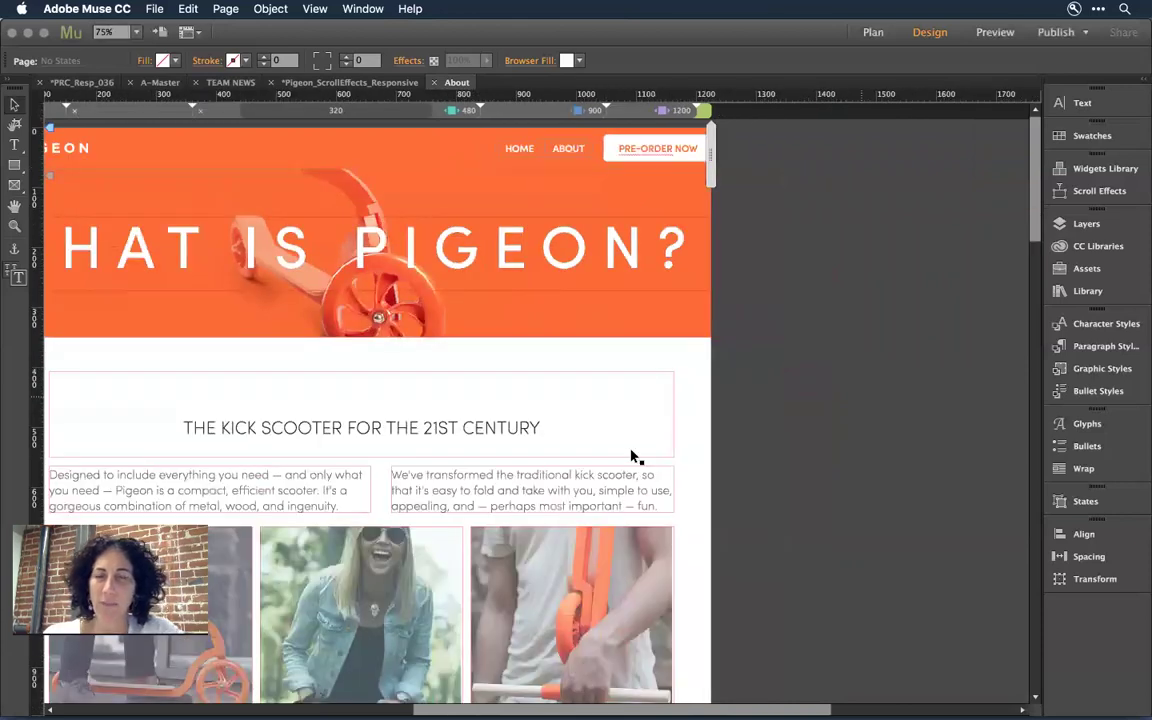
{"action": "left_click_drag", "start_coordinate": [522, 442], "coordinate": [640, 504]}
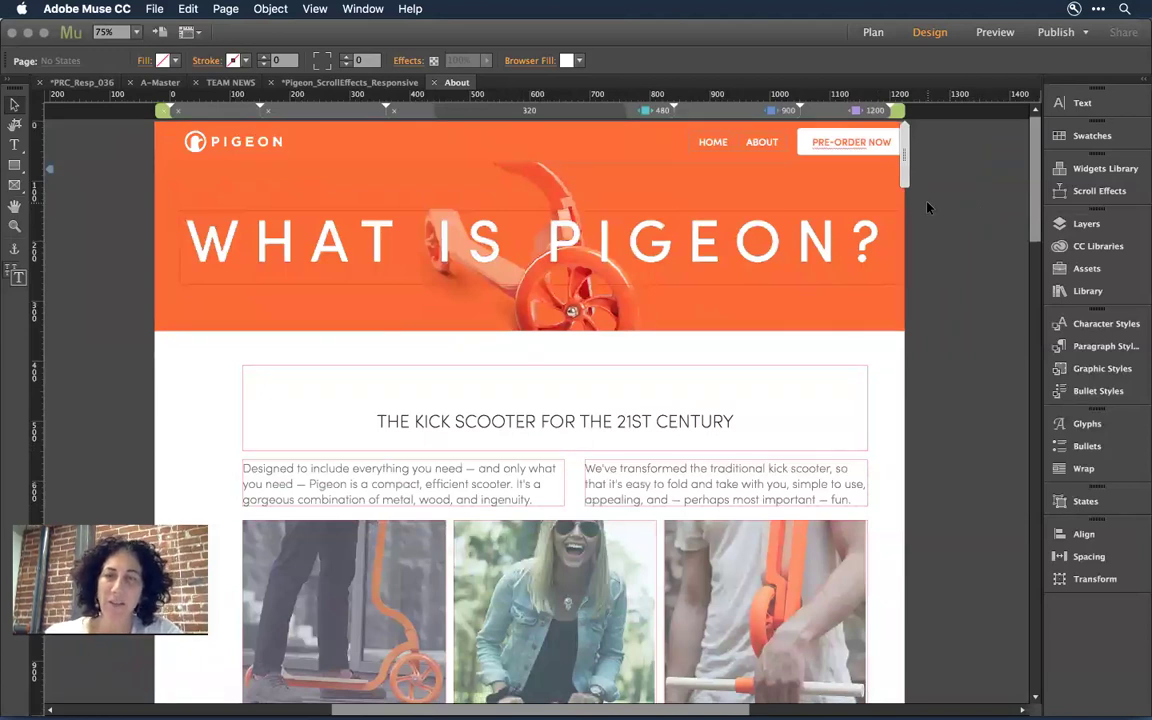
{"action": "left_click", "coordinate": [826, 112]}
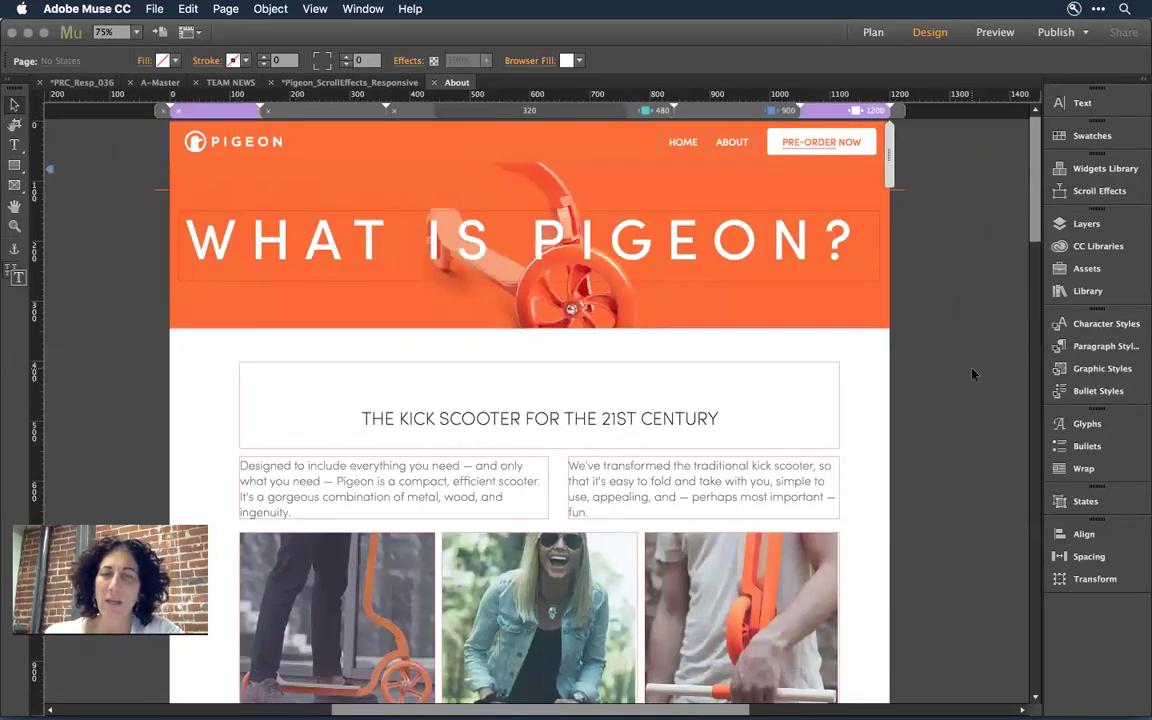
{"action": "scroll", "coordinate": [972, 374], "scroll_direction": "down", "scroll_amount": 2}
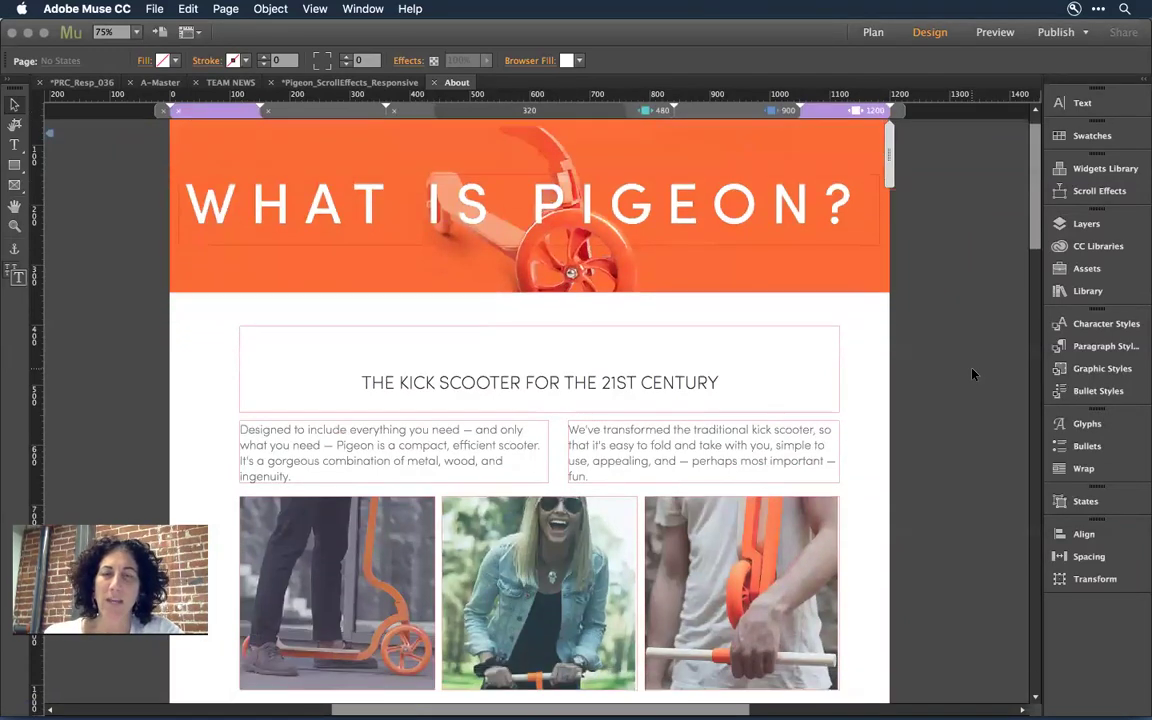
{"action": "left_click", "coordinate": [540, 560]}
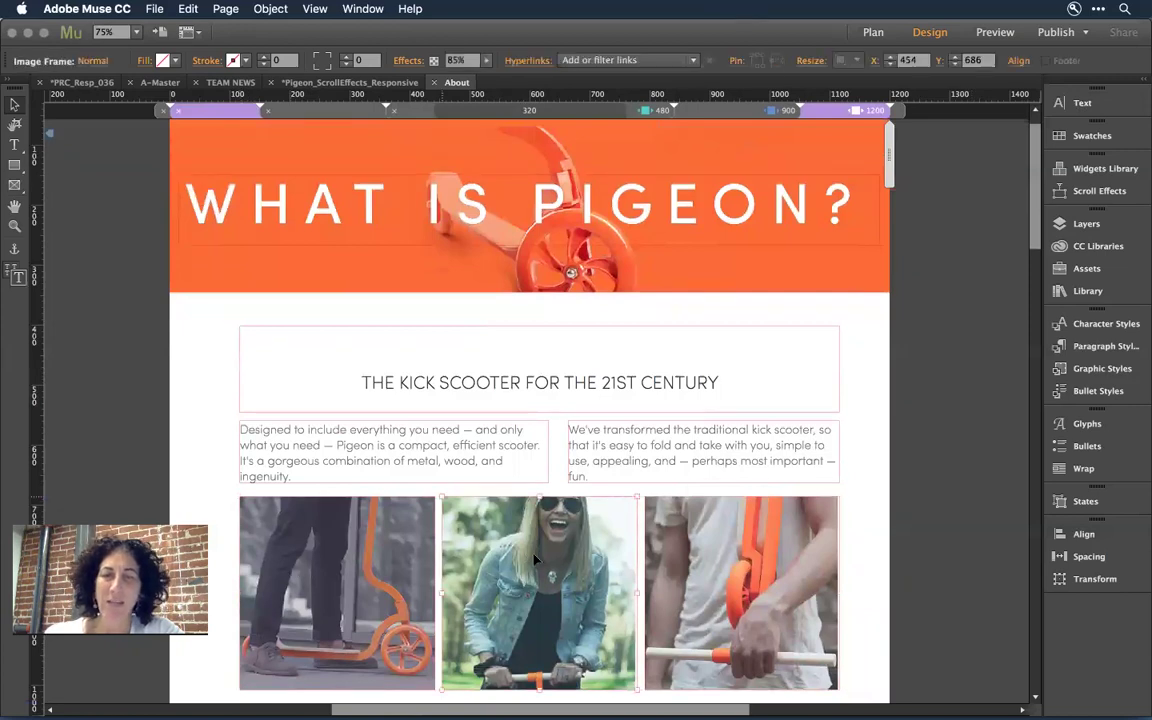
{"action": "left_click", "coordinate": [728, 548]}
{"action": "left_click", "coordinate": [420, 527]}
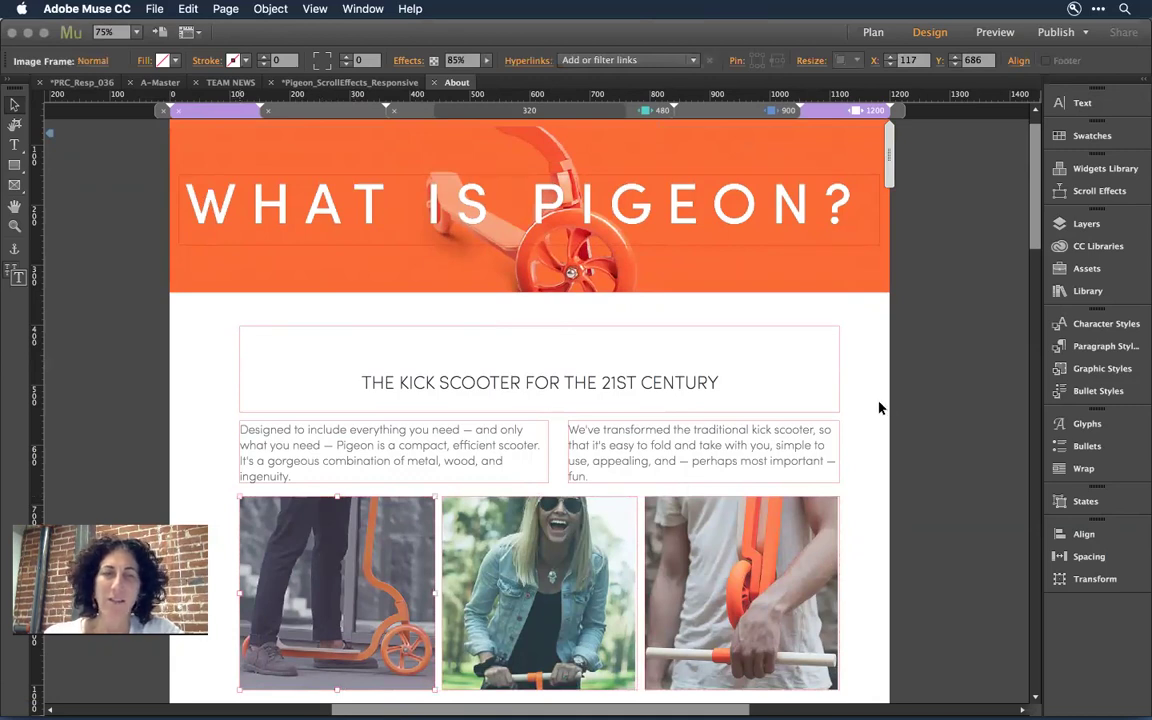
{"action": "left_click", "coordinate": [1099, 191]}
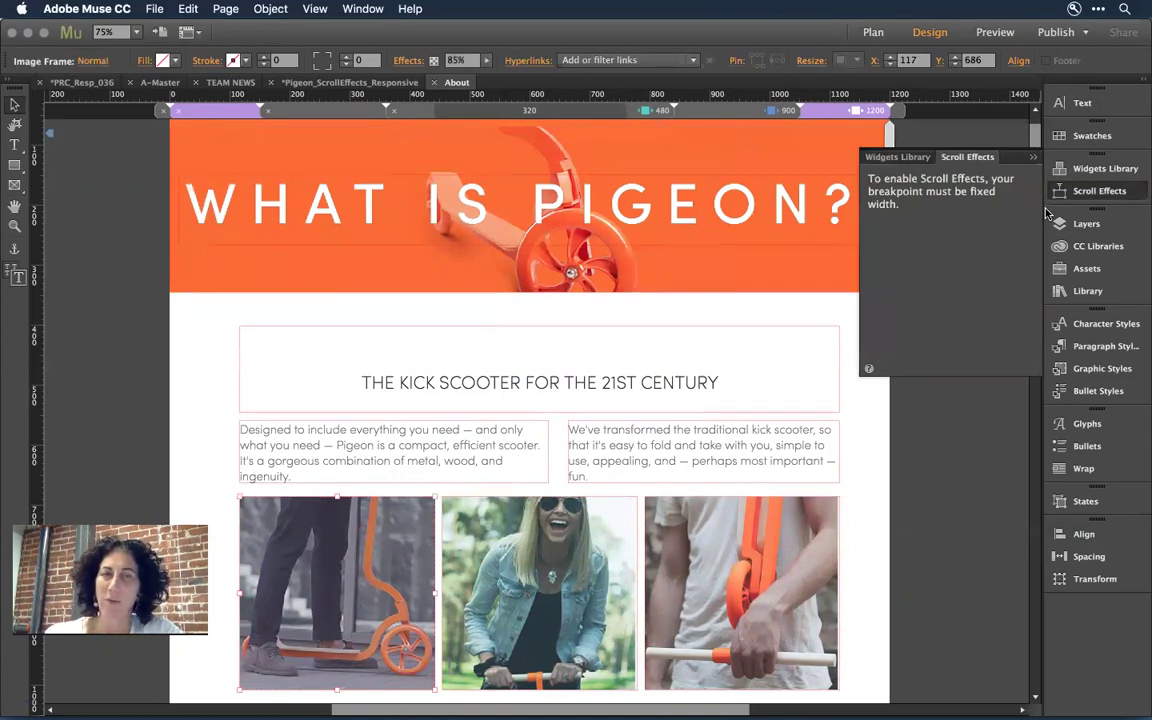
Return to the green fixed-width breakpoint and enable the Opacity scroll effect on the group of three scooter photos
{"action": "left_click", "coordinate": [969, 475]}
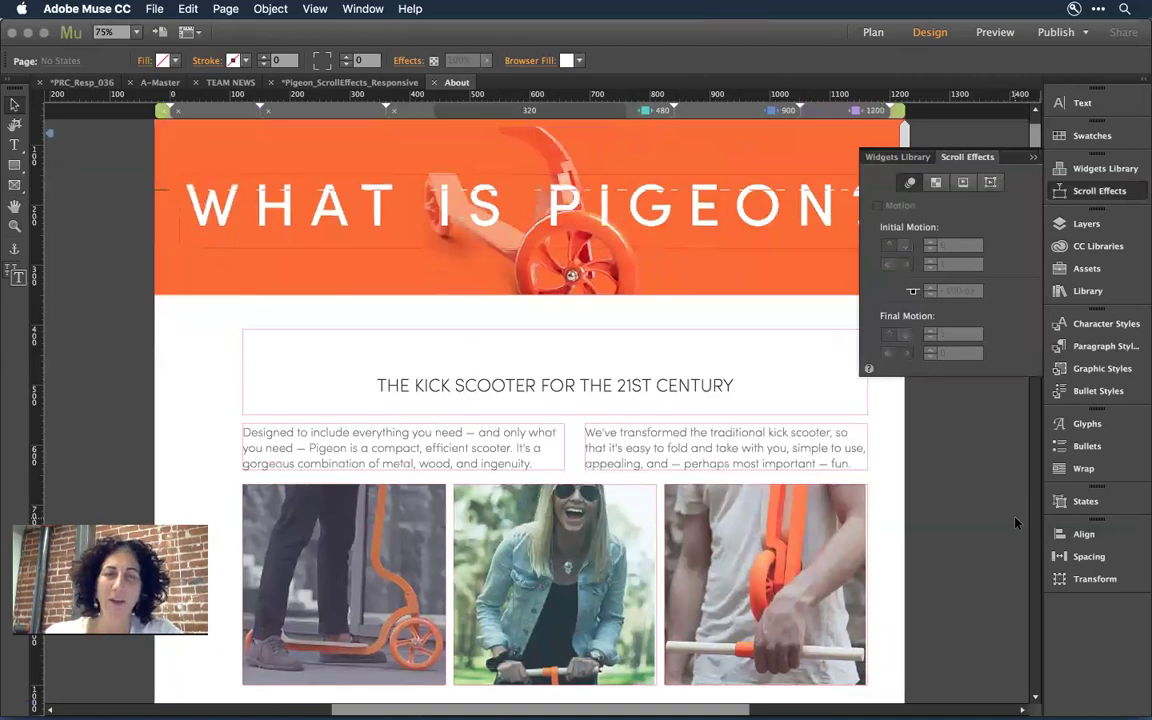
{"action": "left_click", "coordinate": [308, 567]}
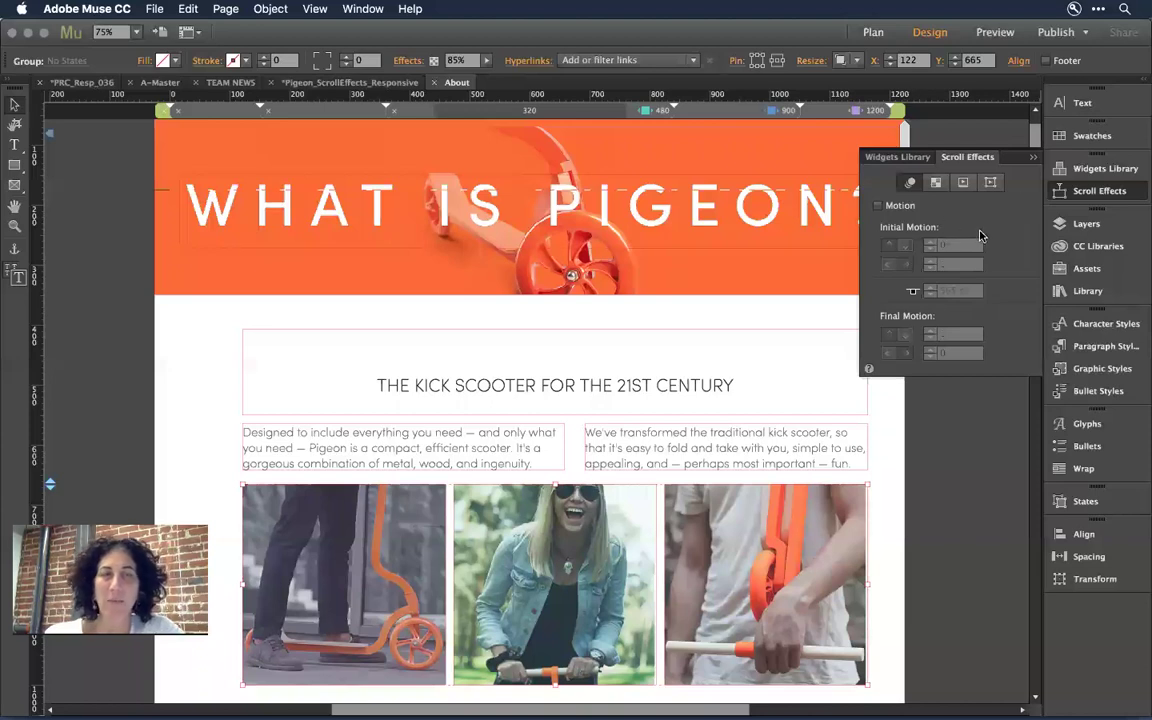
{"action": "left_click", "coordinate": [935, 186]}
{"action": "left_click", "coordinate": [901, 206]}
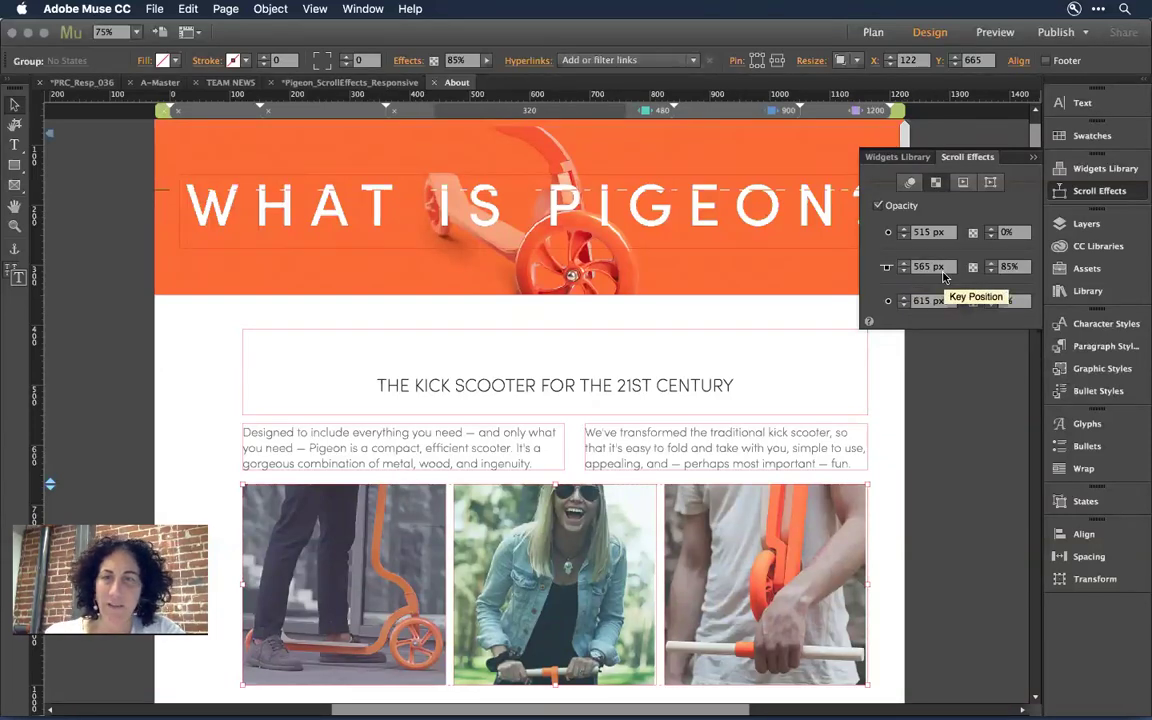
Examine the opacity scroll markers on the first photo inside the group
{"action": "left_click", "coordinate": [188, 486]}
{"action": "left_click", "coordinate": [328, 578]}
{"action": "left_click", "coordinate": [328, 578]}
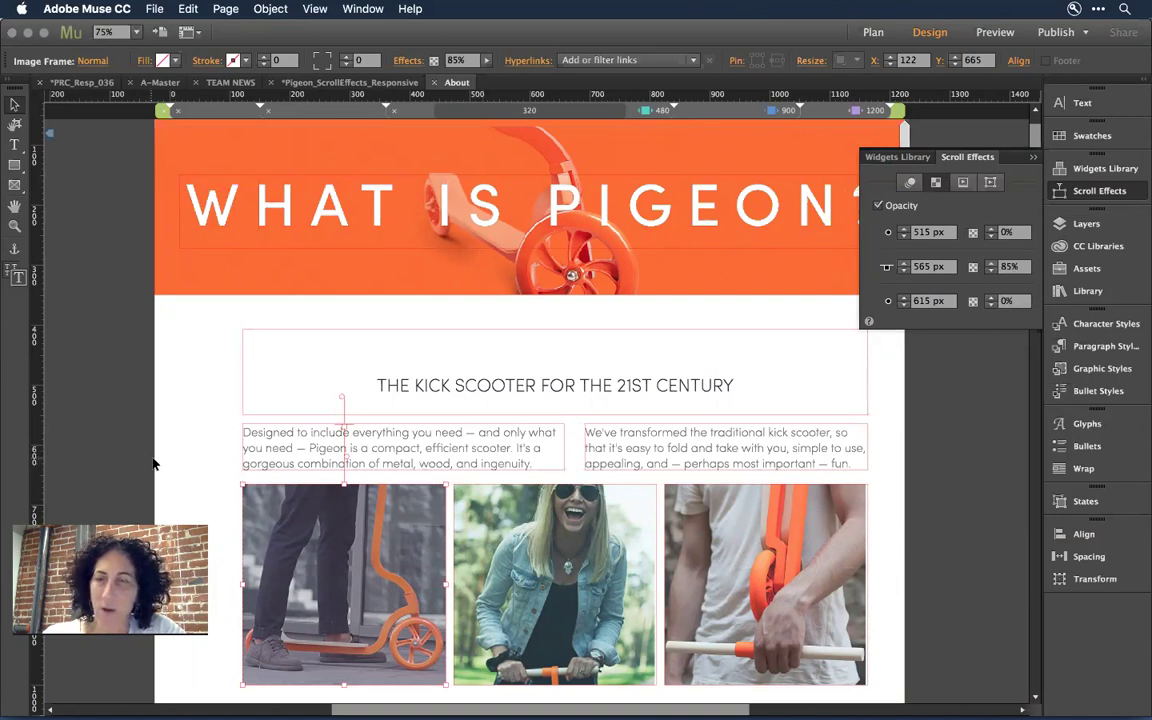
{"action": "left_click", "coordinate": [199, 479]}
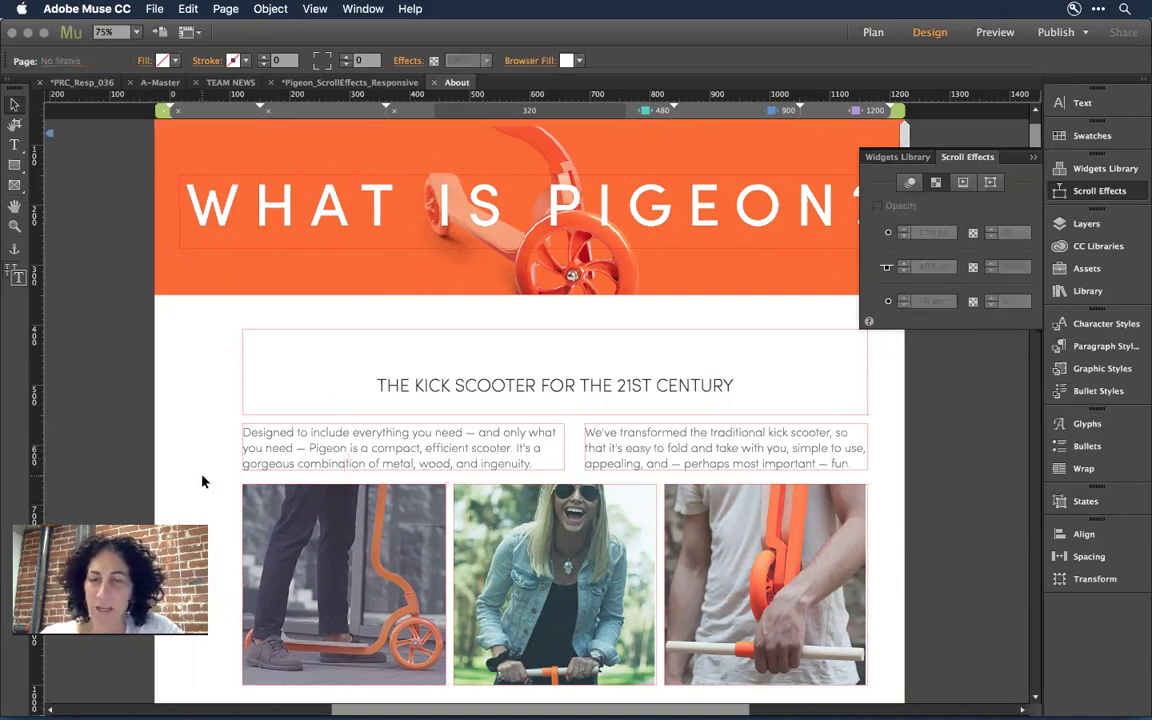
Preview the About page in the browser and scroll back and forth over the photo row to examine its fade
{"action": "key", "text": "super+shift+e"}
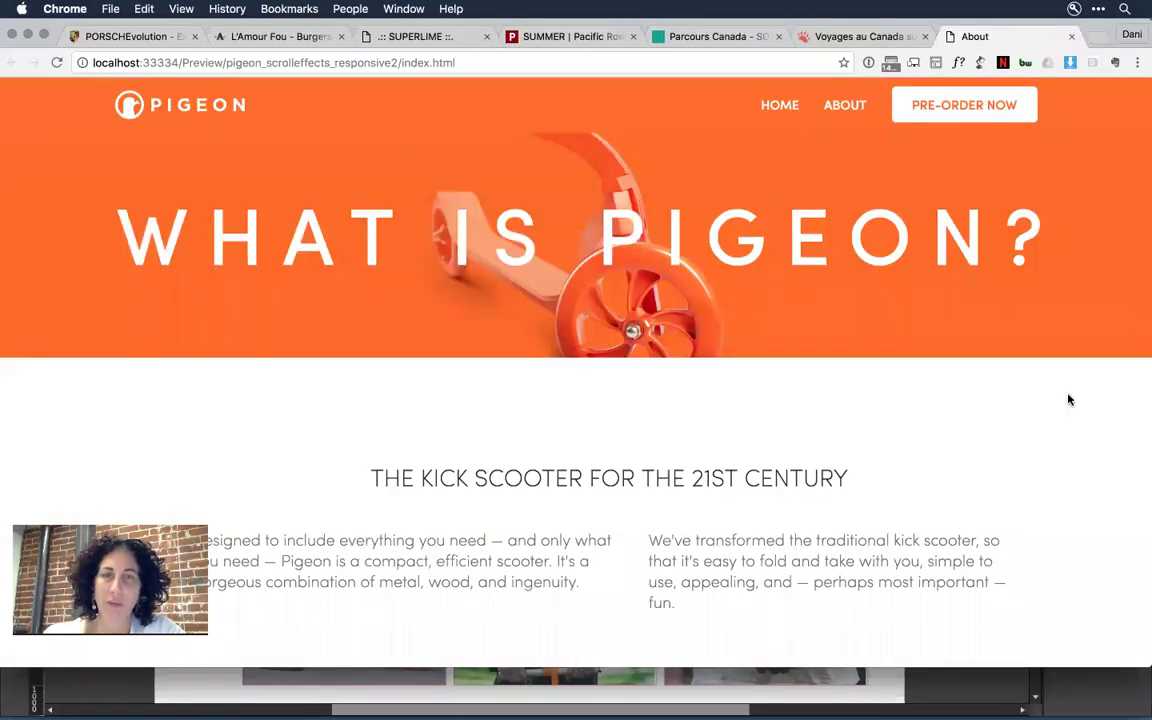
{"action": "scroll", "coordinate": [920, 517], "scroll_direction": "down", "scroll_amount": 2}
{"action": "scroll", "coordinate": [920, 517], "scroll_direction": "down", "scroll_amount": 5}
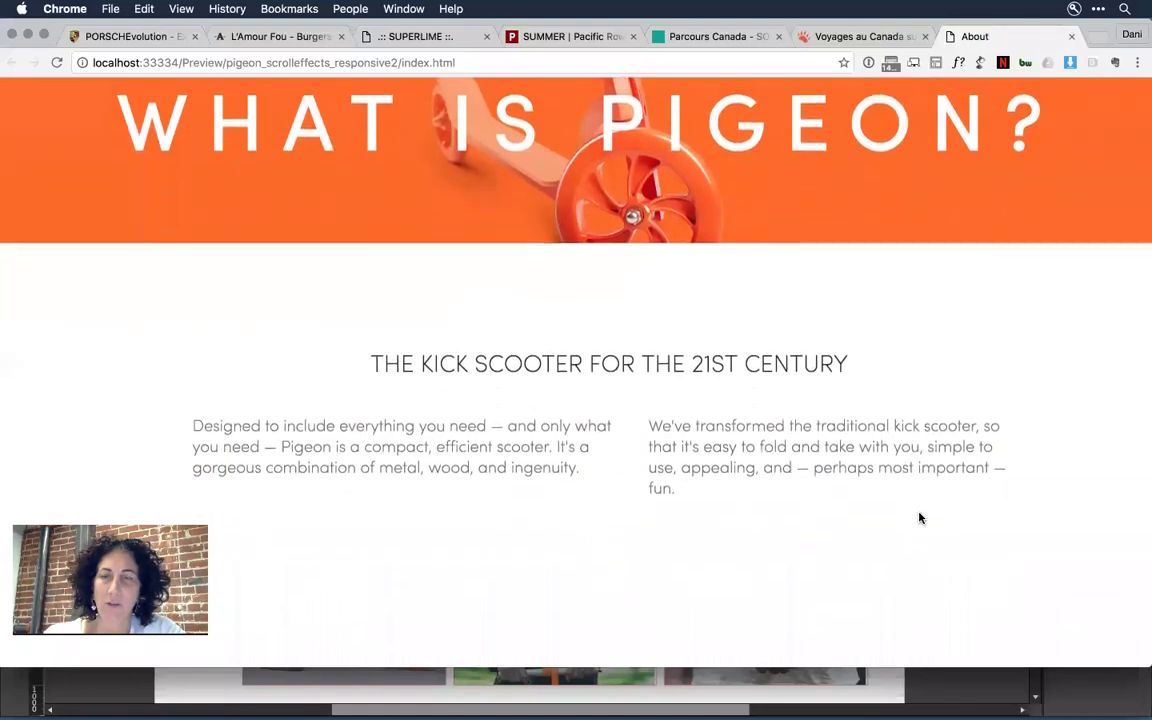
{"action": "scroll", "coordinate": [920, 518], "scroll_direction": "down", "scroll_amount": 4}
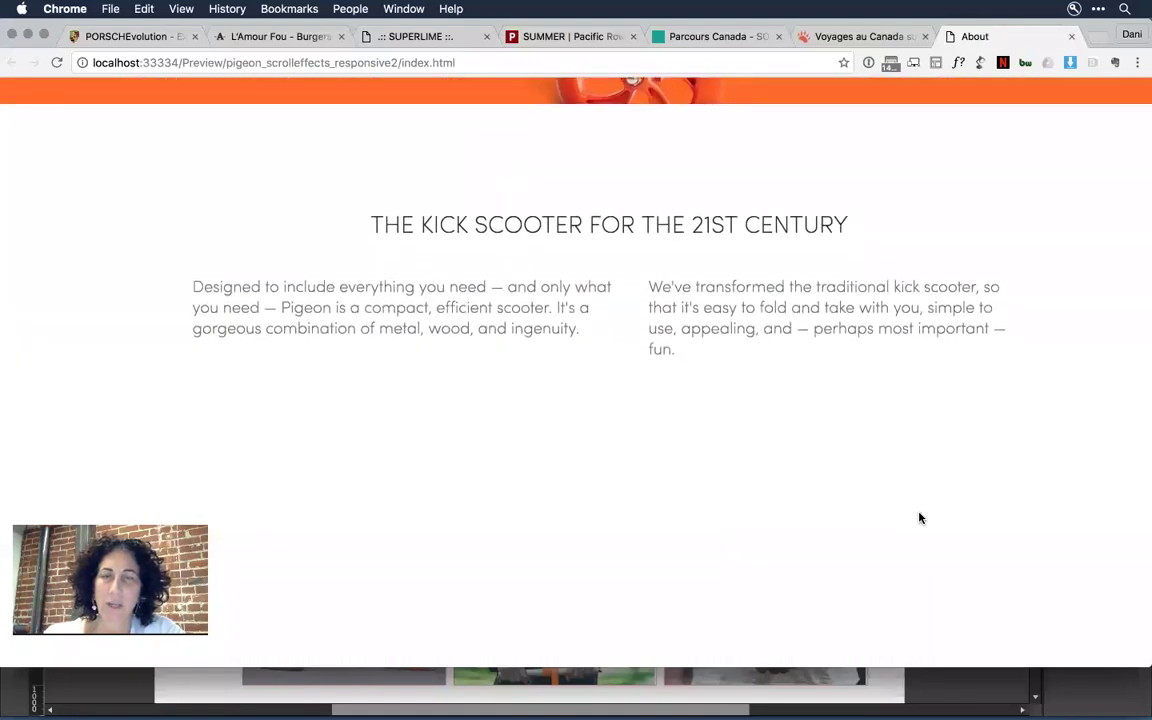
{"action": "scroll", "coordinate": [920, 517], "scroll_direction": "down", "scroll_amount": 3}
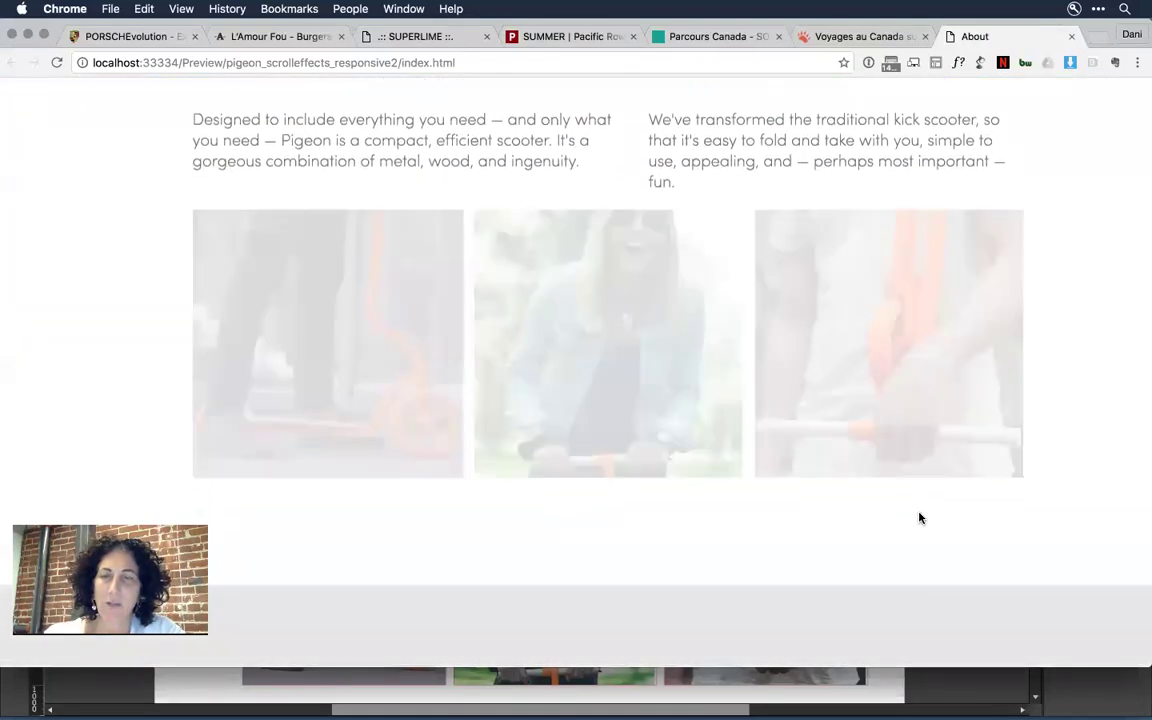
{"action": "scroll", "coordinate": [920, 517], "scroll_direction": "up", "scroll_amount": 2}
{"action": "scroll", "coordinate": [920, 518], "scroll_direction": "down", "scroll_amount": 2}
{"action": "scroll", "coordinate": [920, 518], "scroll_direction": "down", "scroll_amount": 1}
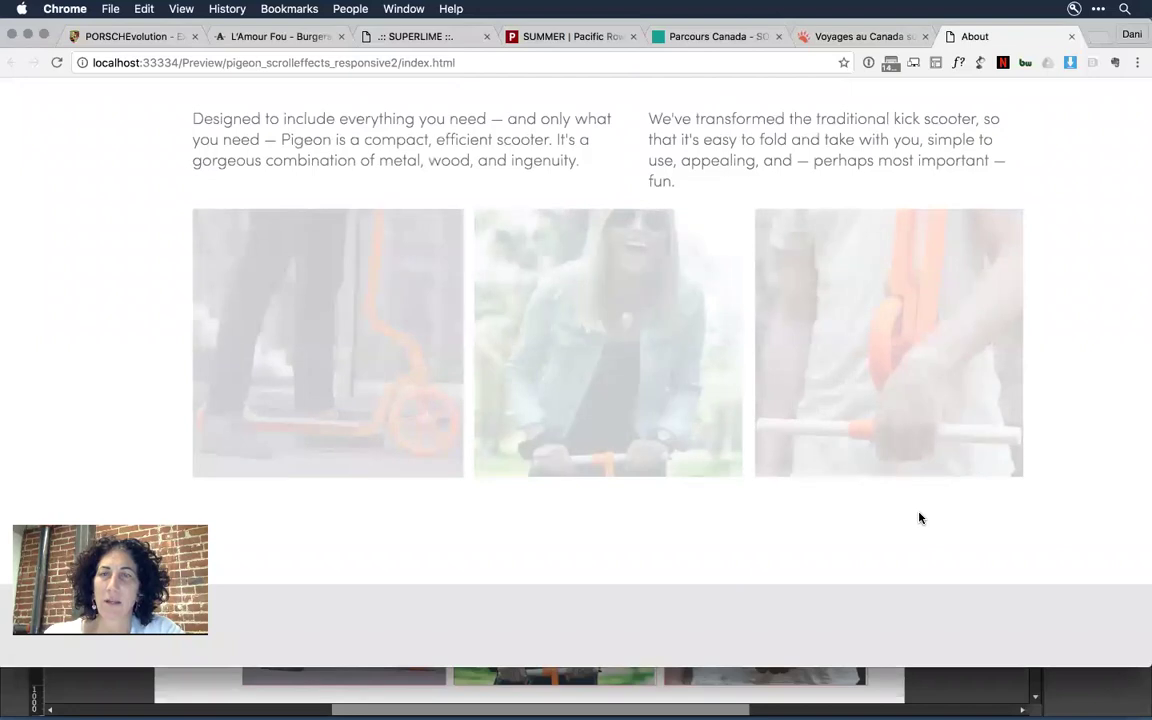
{"action": "scroll", "coordinate": [920, 517], "scroll_direction": "down", "scroll_amount": 1}
{"action": "scroll", "coordinate": [920, 518], "scroll_direction": "down", "scroll_amount": 1}
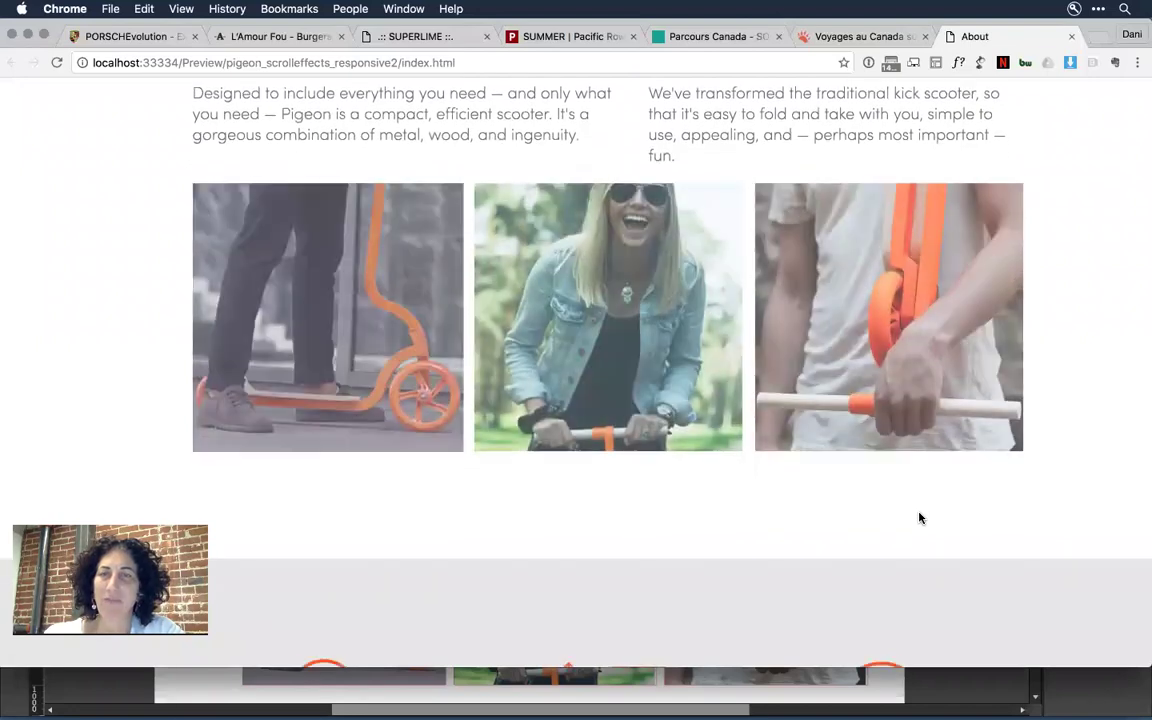
{"action": "scroll", "coordinate": [920, 518], "scroll_direction": "up", "scroll_amount": 3}
{"action": "scroll", "coordinate": [920, 518], "scroll_direction": "down", "scroll_amount": 3}
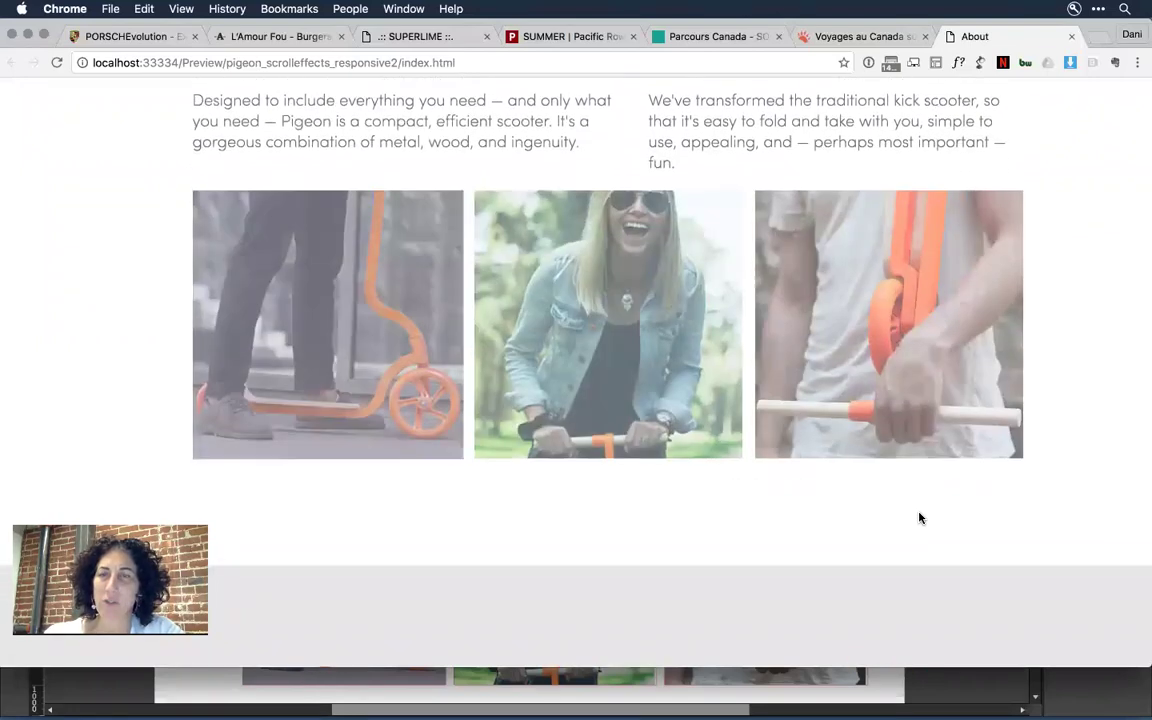
{"action": "scroll", "coordinate": [920, 518], "scroll_direction": "up", "scroll_amount": 3}
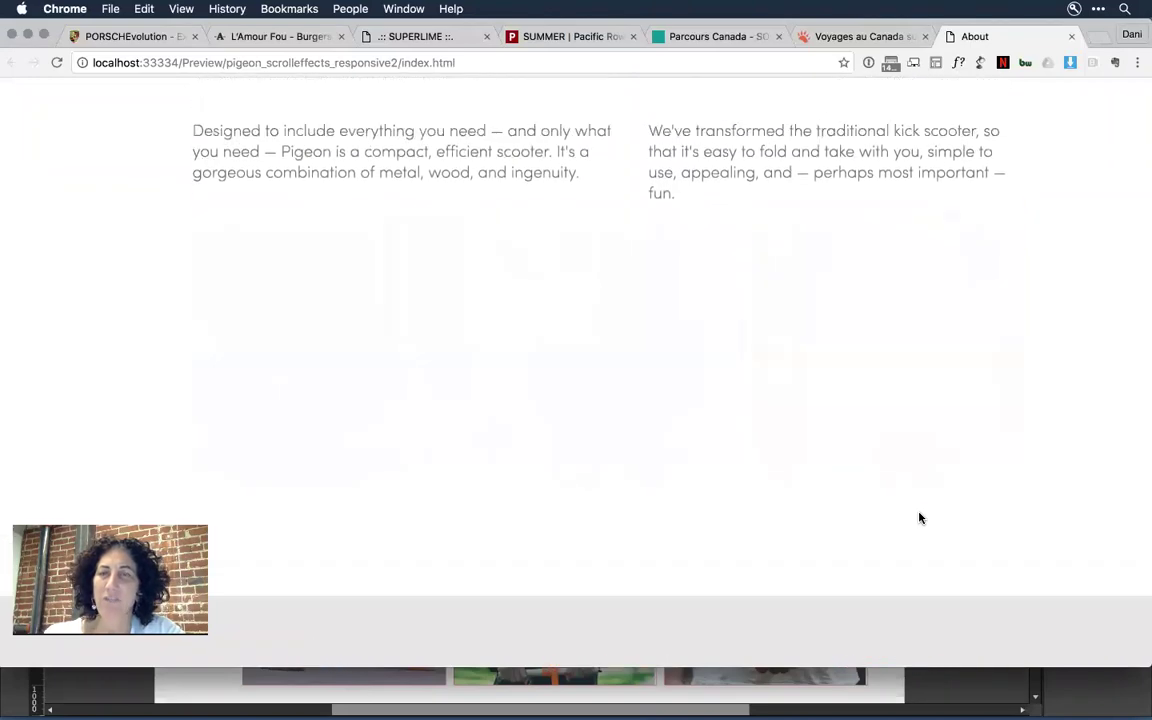
{"action": "scroll", "coordinate": [920, 518], "scroll_direction": "down", "scroll_amount": 2}
{"action": "scroll", "coordinate": [920, 518], "scroll_direction": "down", "scroll_amount": 1}
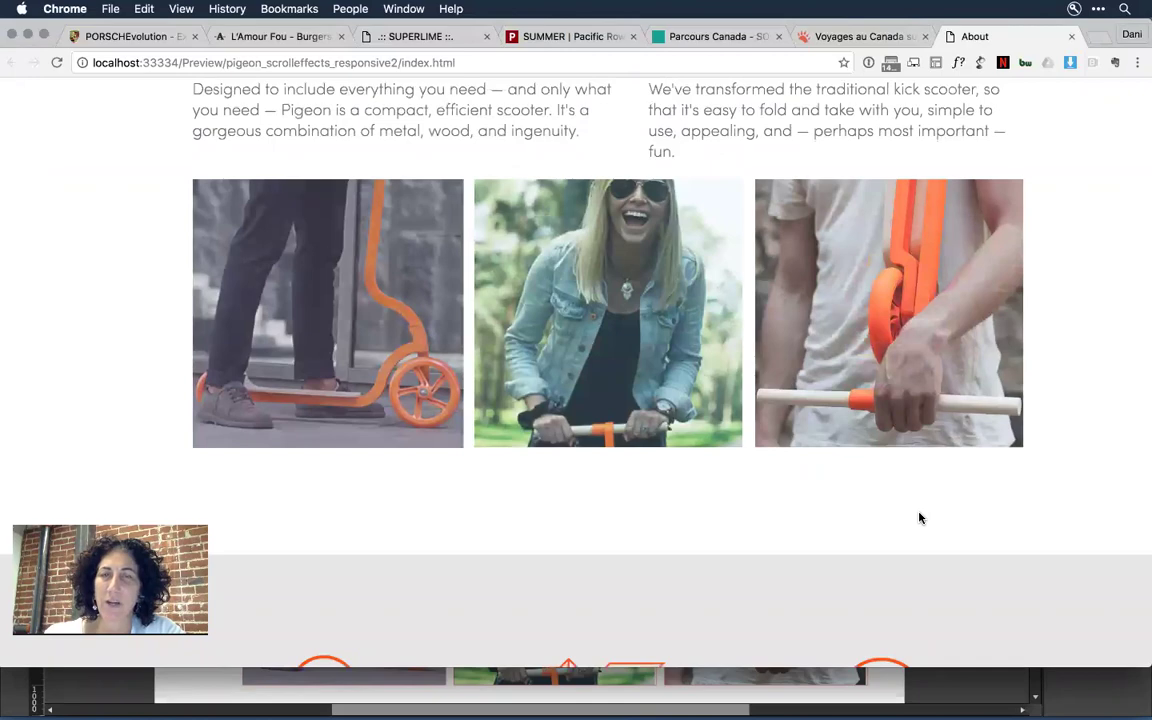
{"action": "scroll", "coordinate": [920, 518], "scroll_direction": "down", "scroll_amount": 4}
{"action": "scroll", "coordinate": [920, 518], "scroll_direction": "up", "scroll_amount": 2}
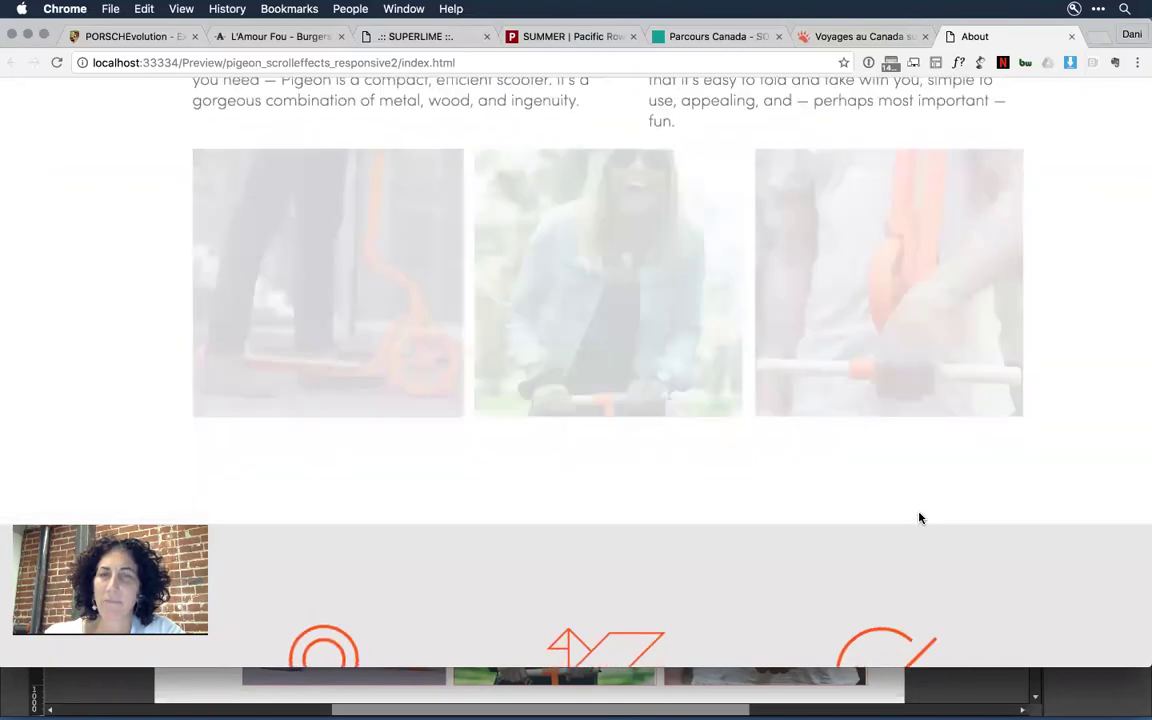
{"action": "scroll", "coordinate": [920, 518], "scroll_direction": "up", "scroll_amount": 3}
{"action": "scroll", "coordinate": [920, 518], "scroll_direction": "down", "scroll_amount": 4}
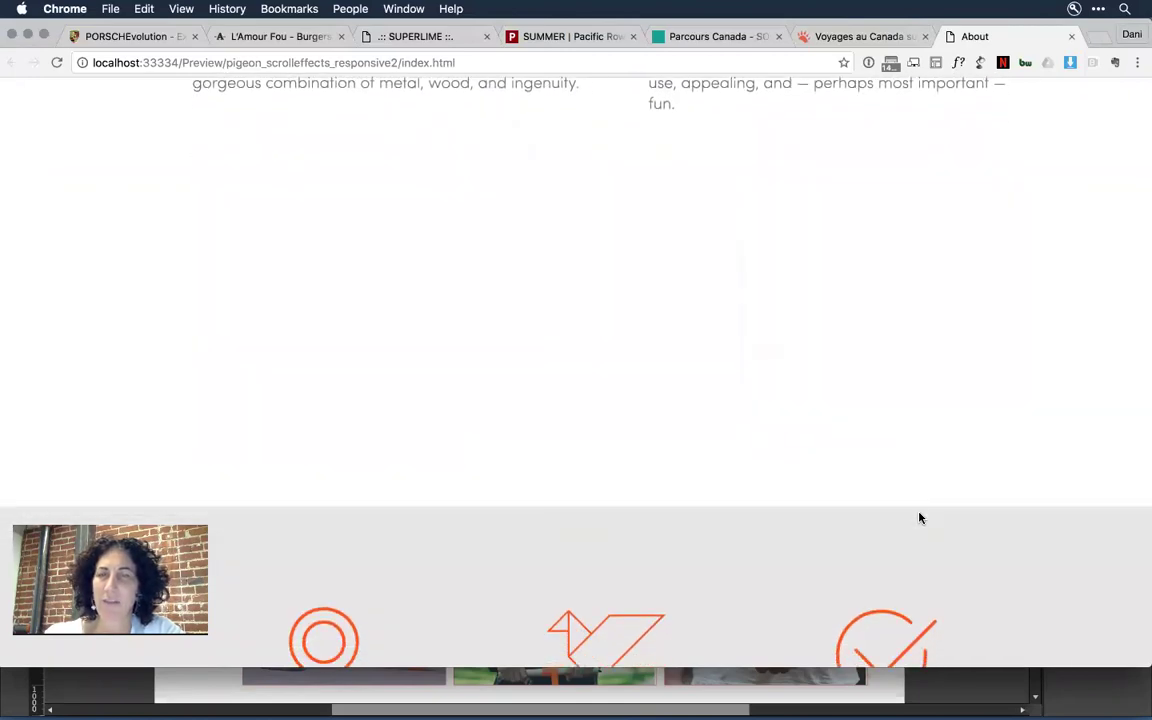
Switch back to Adobe Muse and review the photo group's Opacity scroll positions
{"action": "key", "text": "super+Tab"}
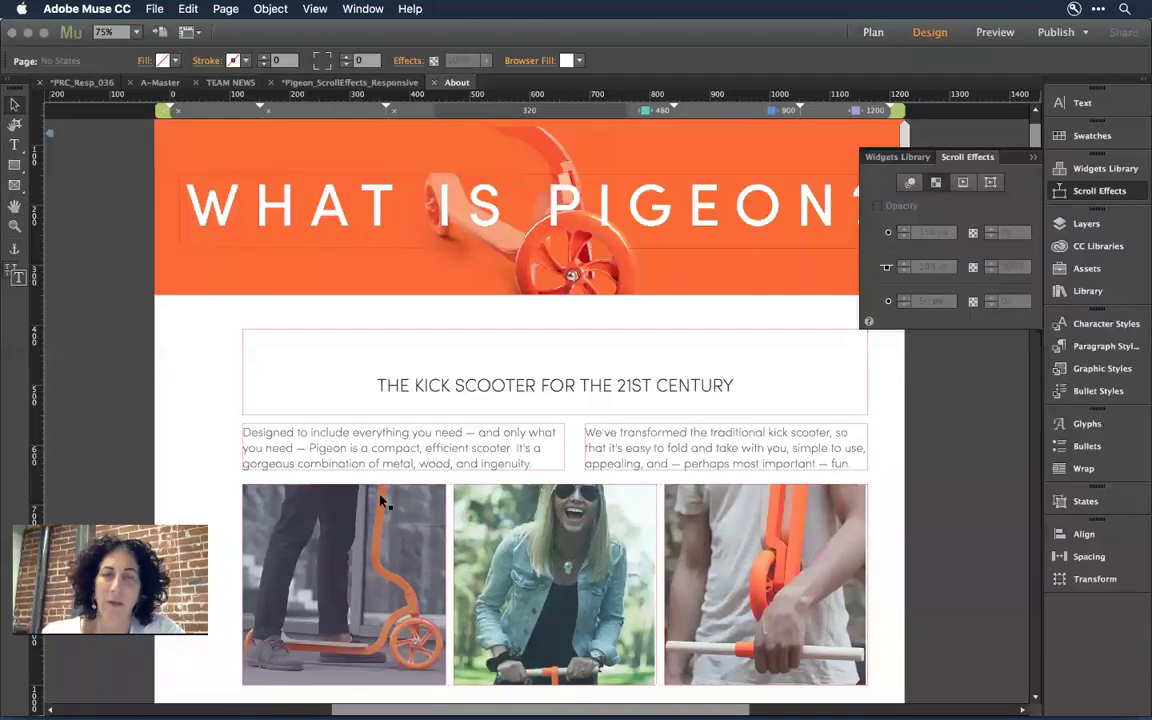
{"action": "left_click", "coordinate": [335, 540]}
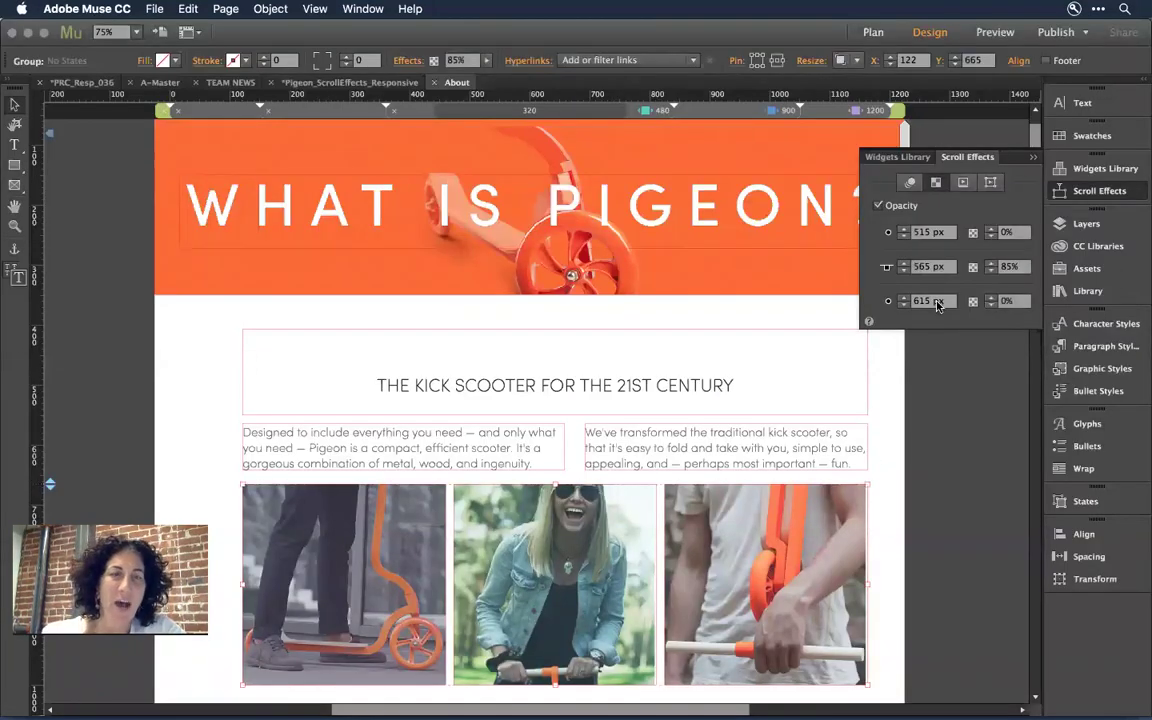
{"action": "left_click", "coordinate": [970, 507]}
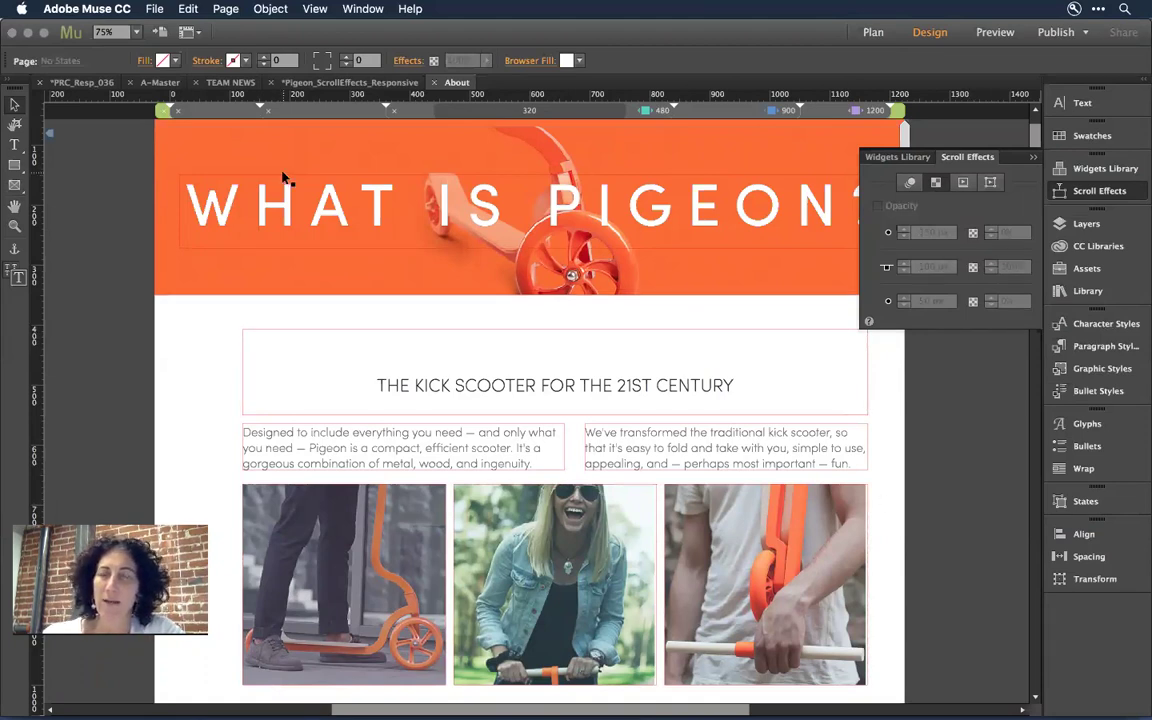
Go from the About page header to the site plan and open the Main Master for design
{"action": "left_click", "coordinate": [240, 195]}
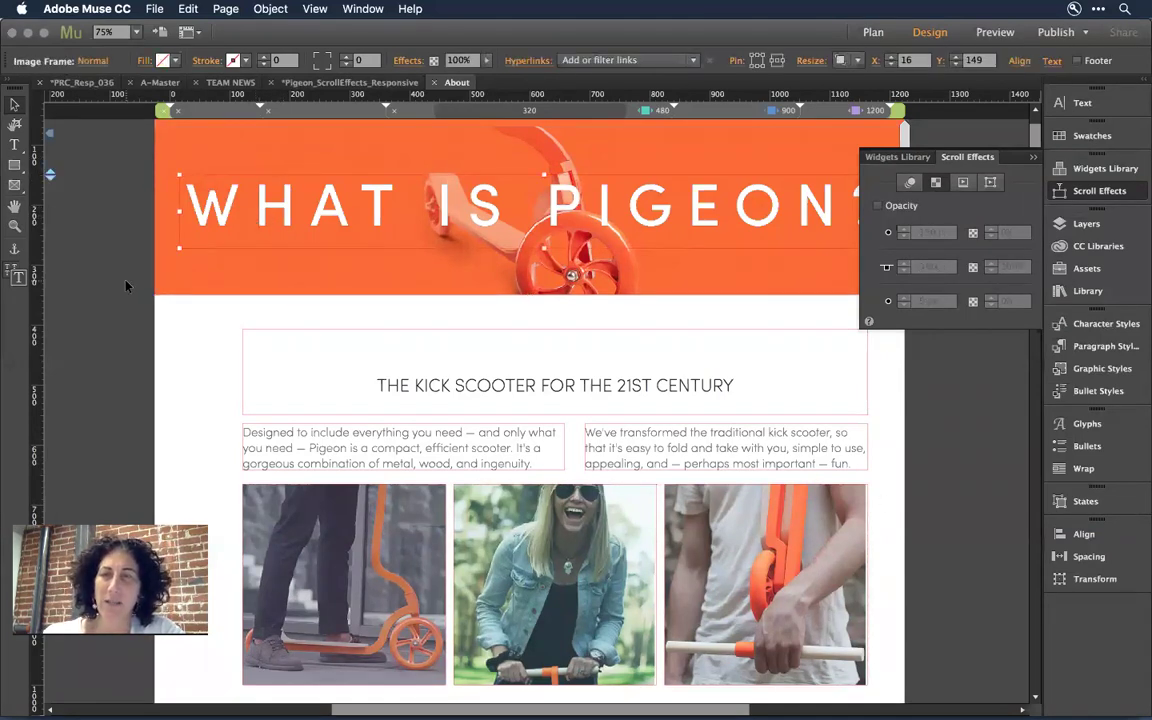
{"action": "scroll", "coordinate": [126, 287], "scroll_direction": "up", "scroll_amount": 2}
{"action": "scroll", "coordinate": [126, 287], "scroll_direction": "left", "scroll_amount": 1}
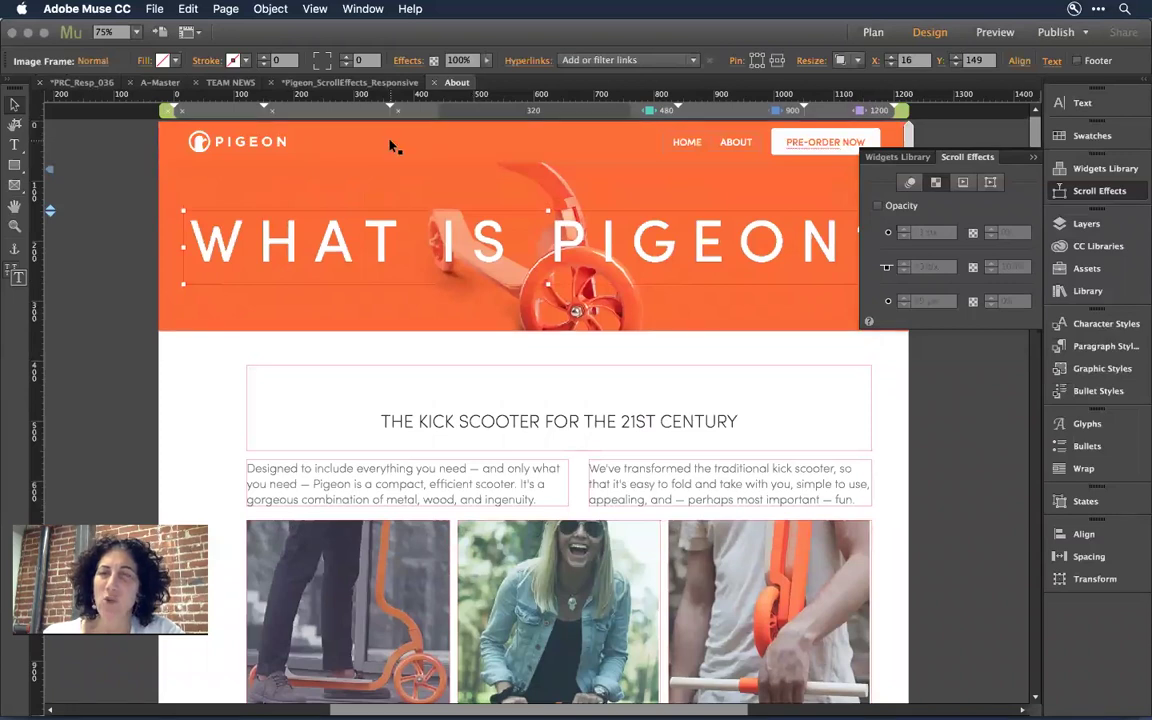
{"action": "left_click", "coordinate": [320, 145]}
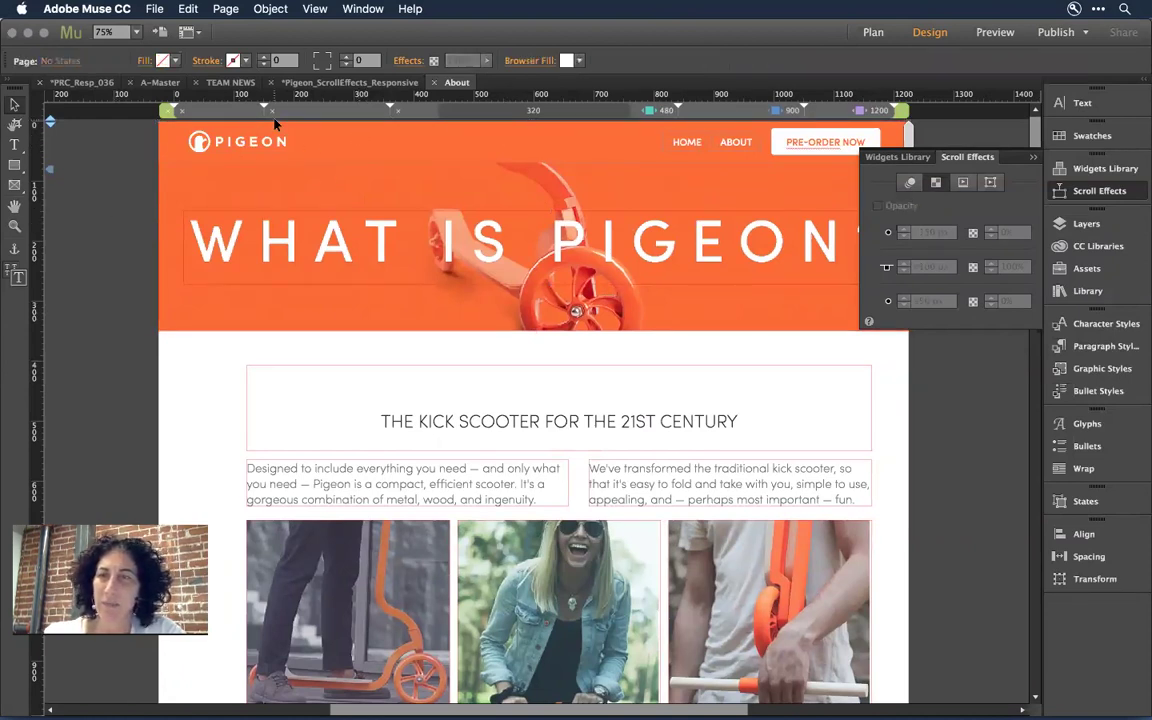
{"action": "key", "text": "super+m"}
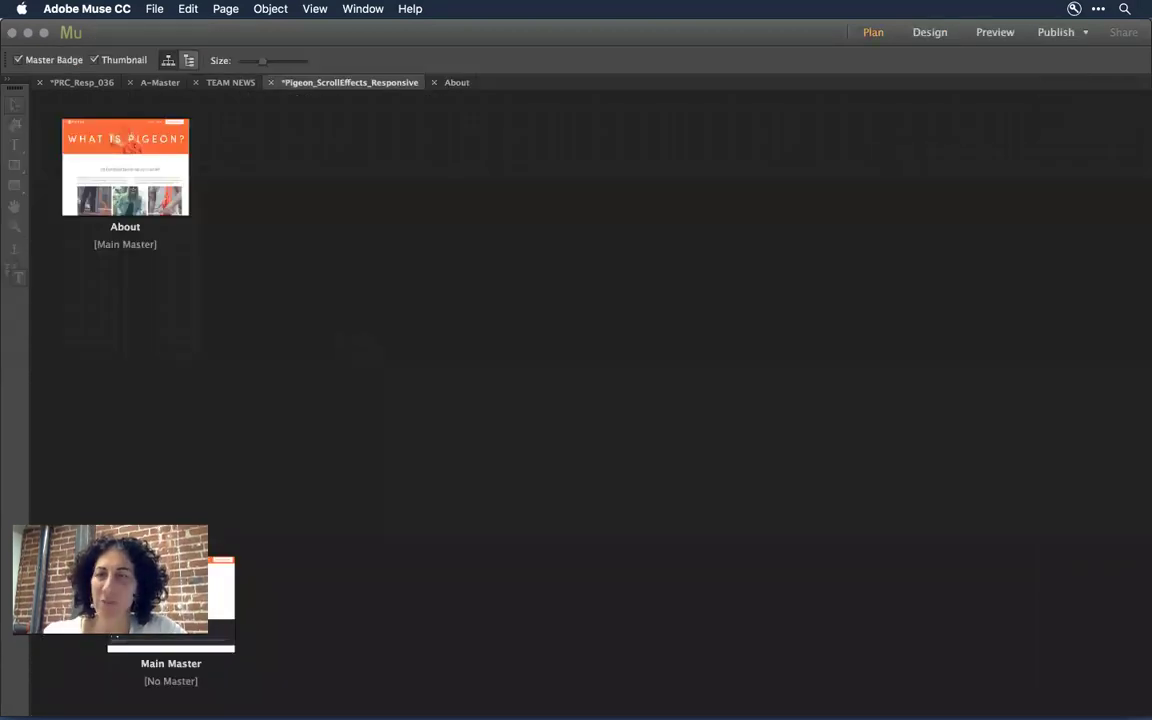
{"action": "double_click", "coordinate": [226, 586]}
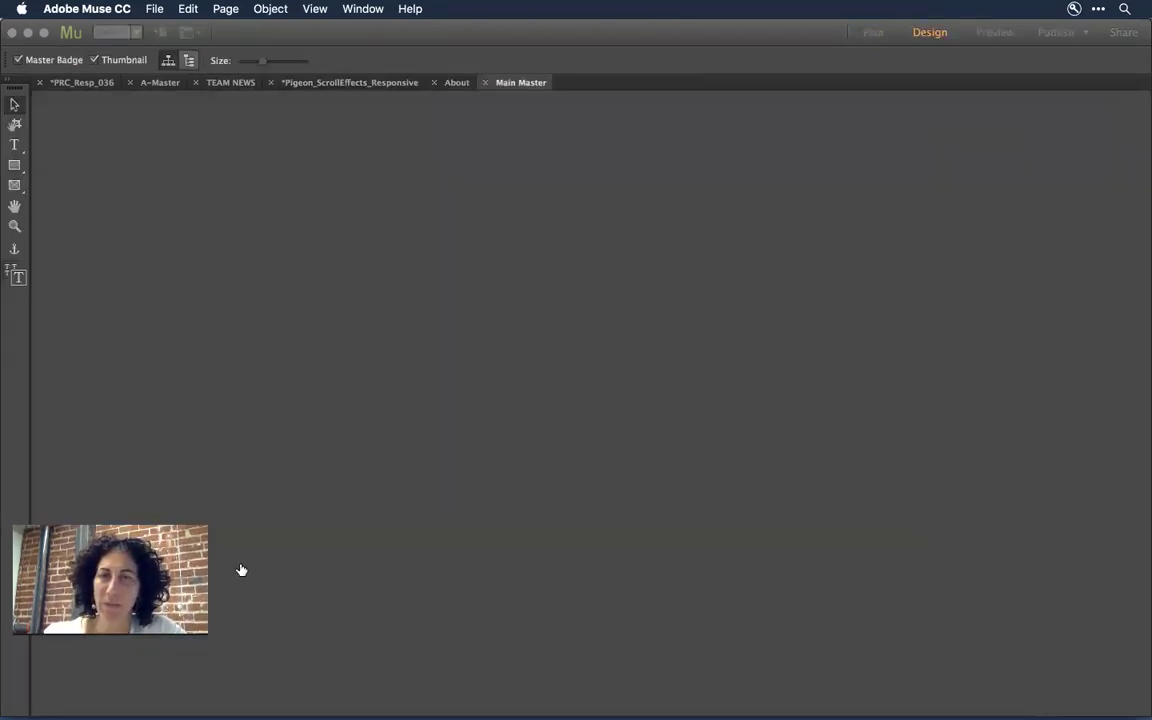
Check the Scroll Effects availability for the master header's logo and navigation items at the 1200 breakpoint
{"action": "left_click", "coordinate": [185, 157]}
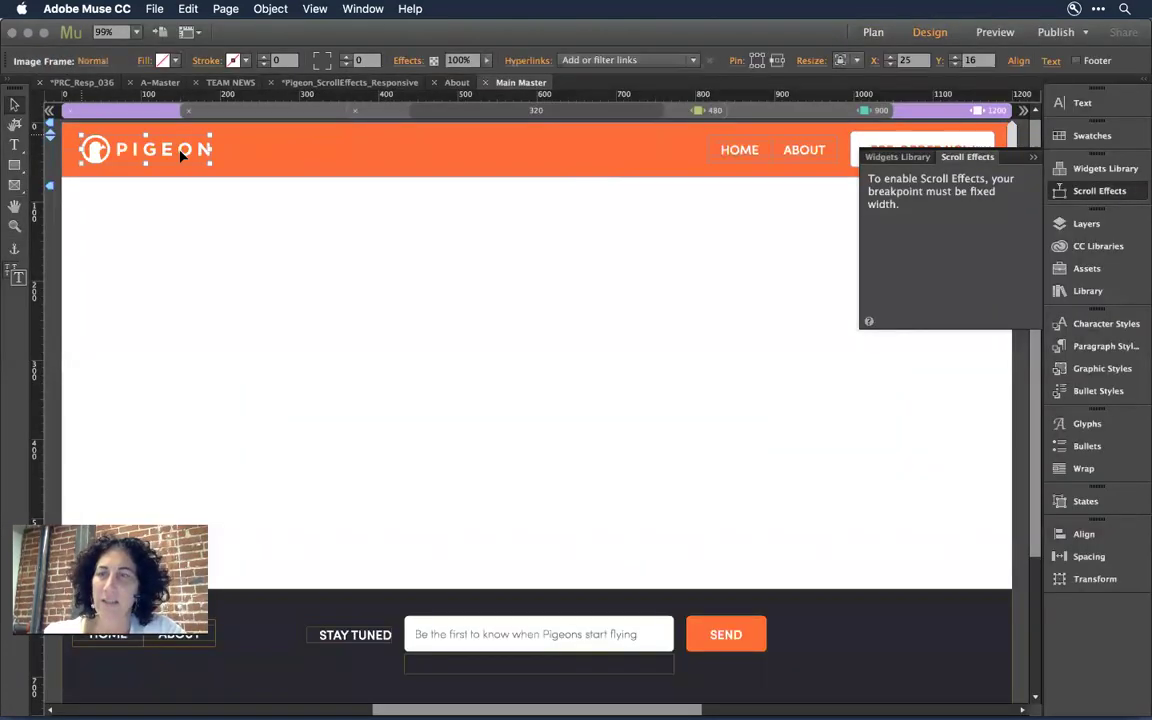
{"action": "left_click", "coordinate": [897, 143], "text": "shift"}
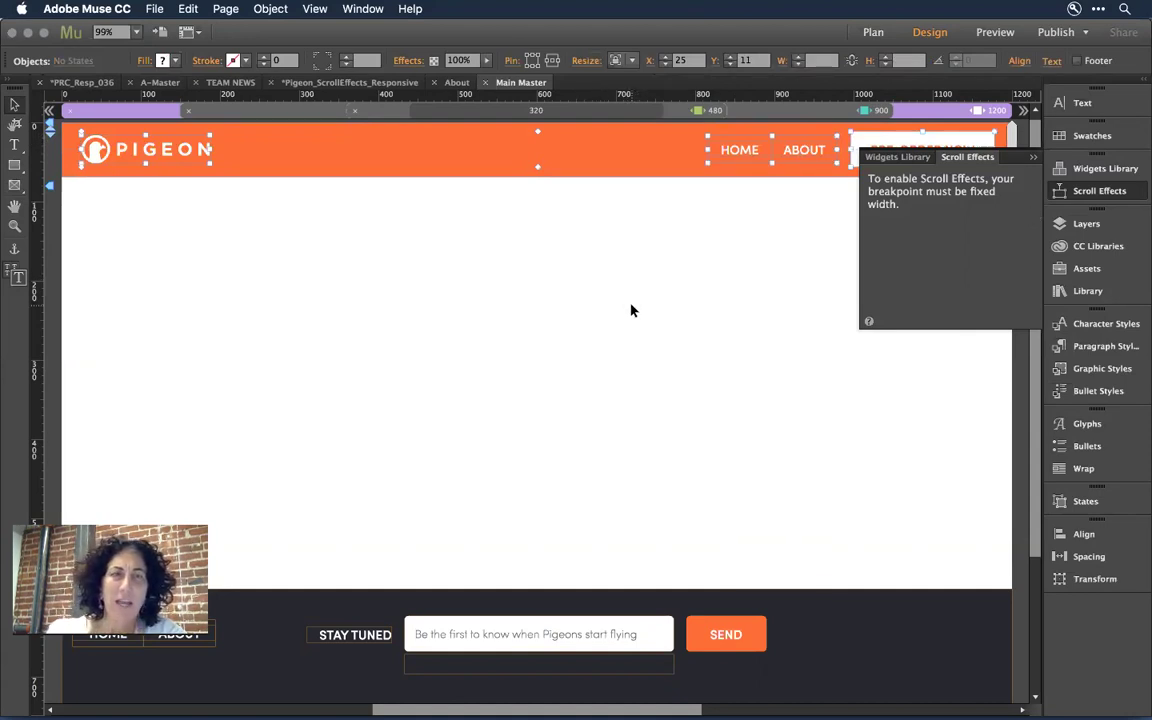
{"action": "left_click", "coordinate": [840, 190]}
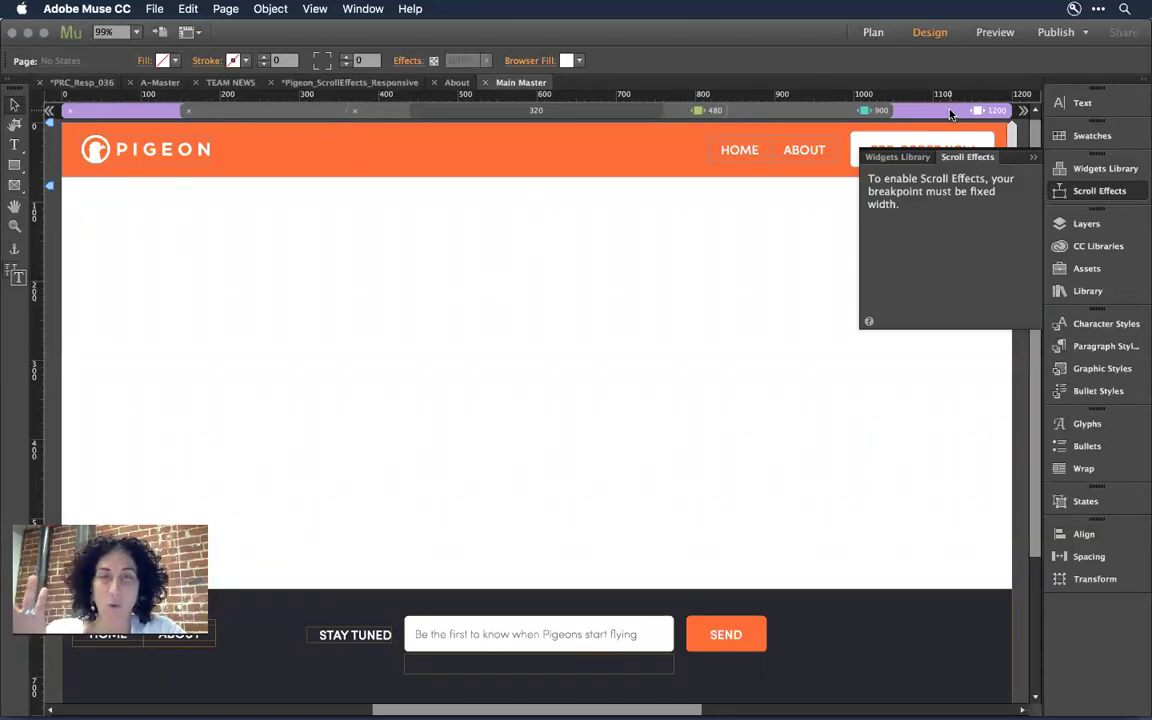
{"action": "key", "text": "super+minus"}
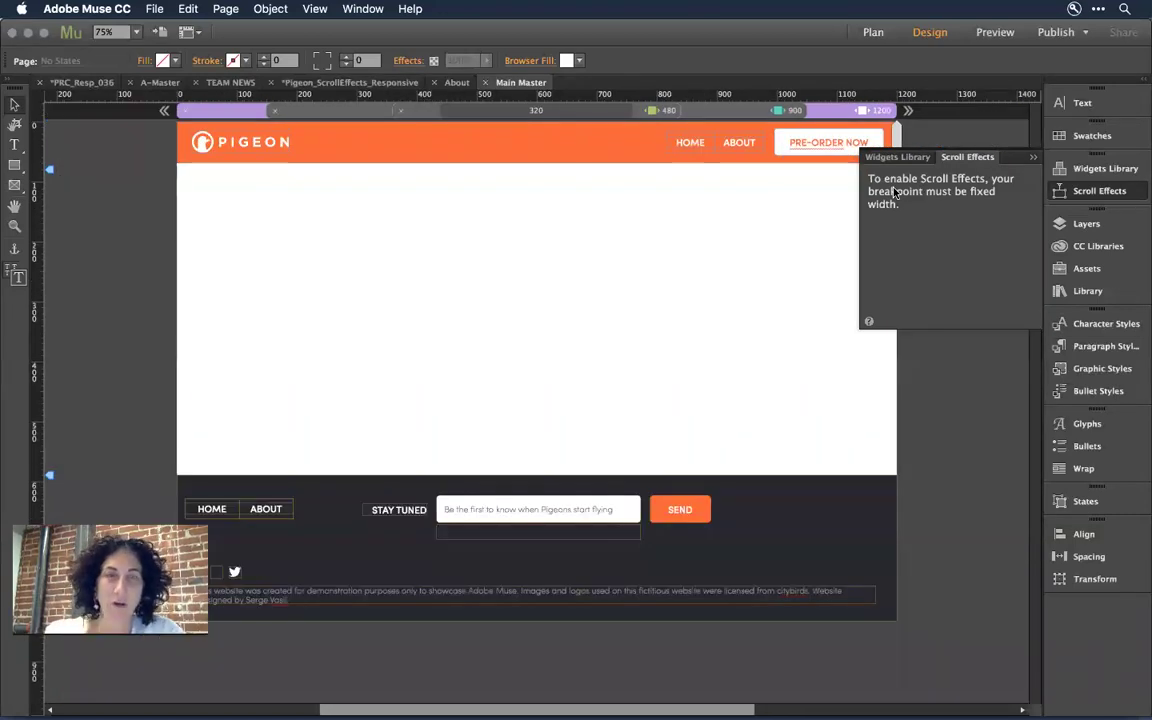
Add a breakpoint above 1200 to the Main Master and set it to Fixed Width with a breakpoint width of 1250
{"action": "left_click_drag", "start_coordinate": [897, 133], "coordinate": [952, 112]}
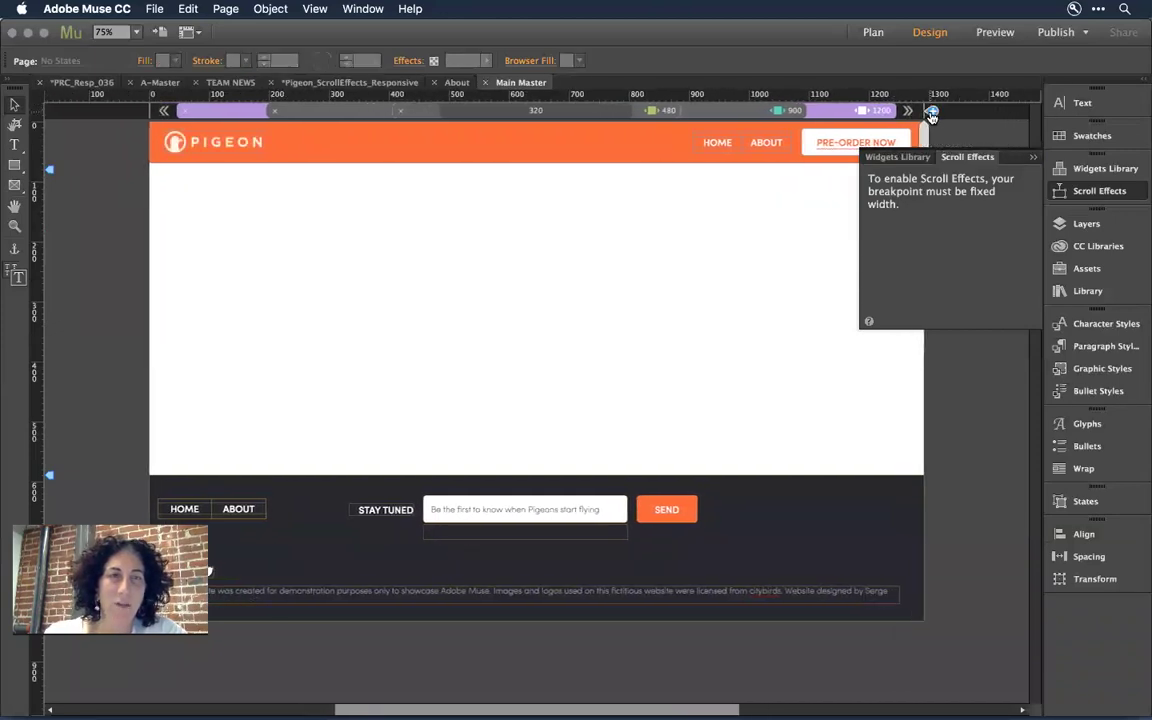
{"action": "left_click", "coordinate": [912, 111]}
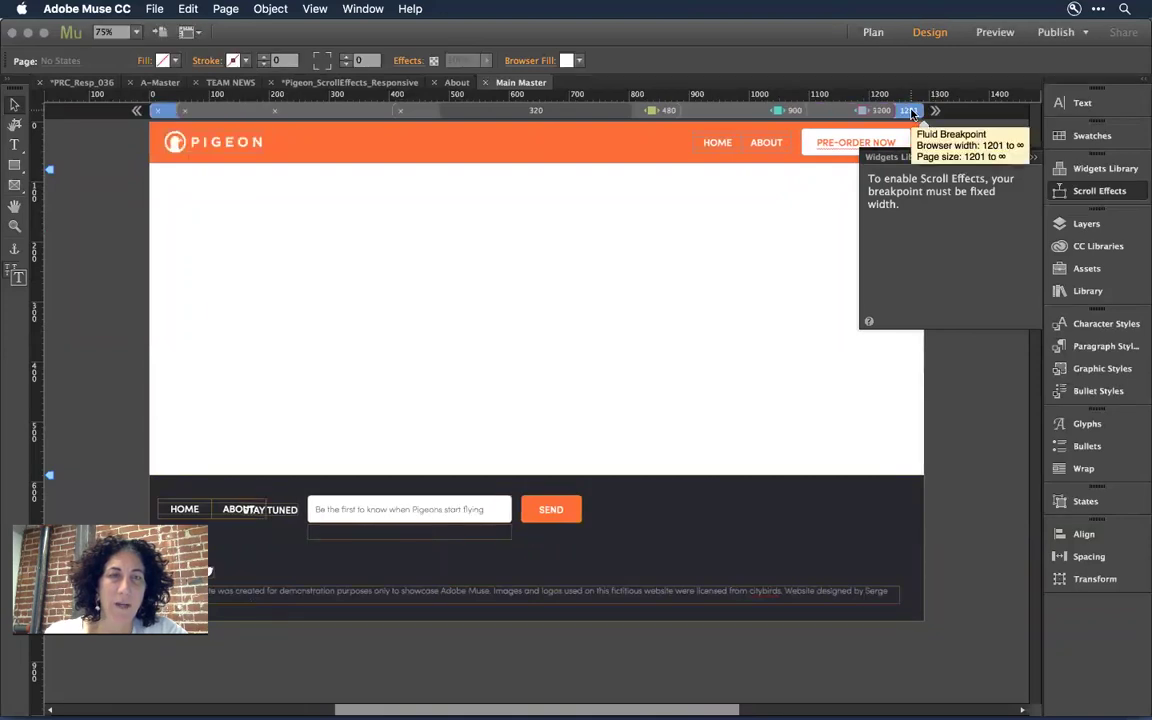
{"action": "right_click", "coordinate": [912, 111]}
{"action": "left_click", "coordinate": [977, 131]}
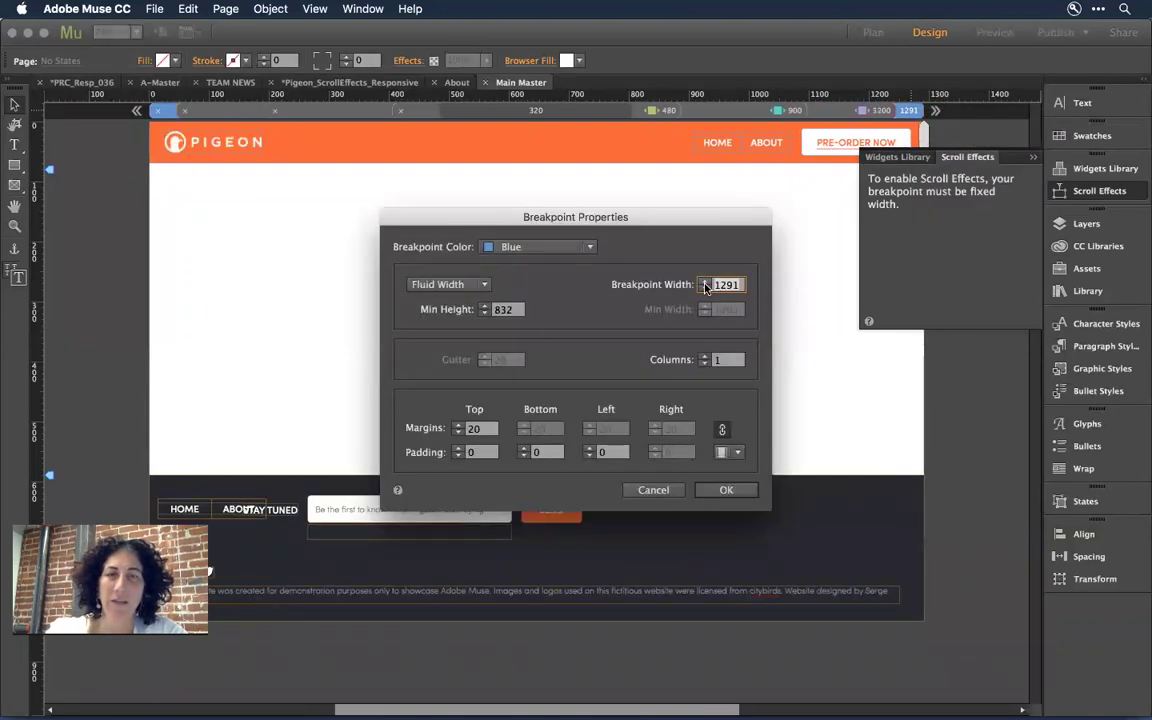
{"action": "type", "text": "1250"}
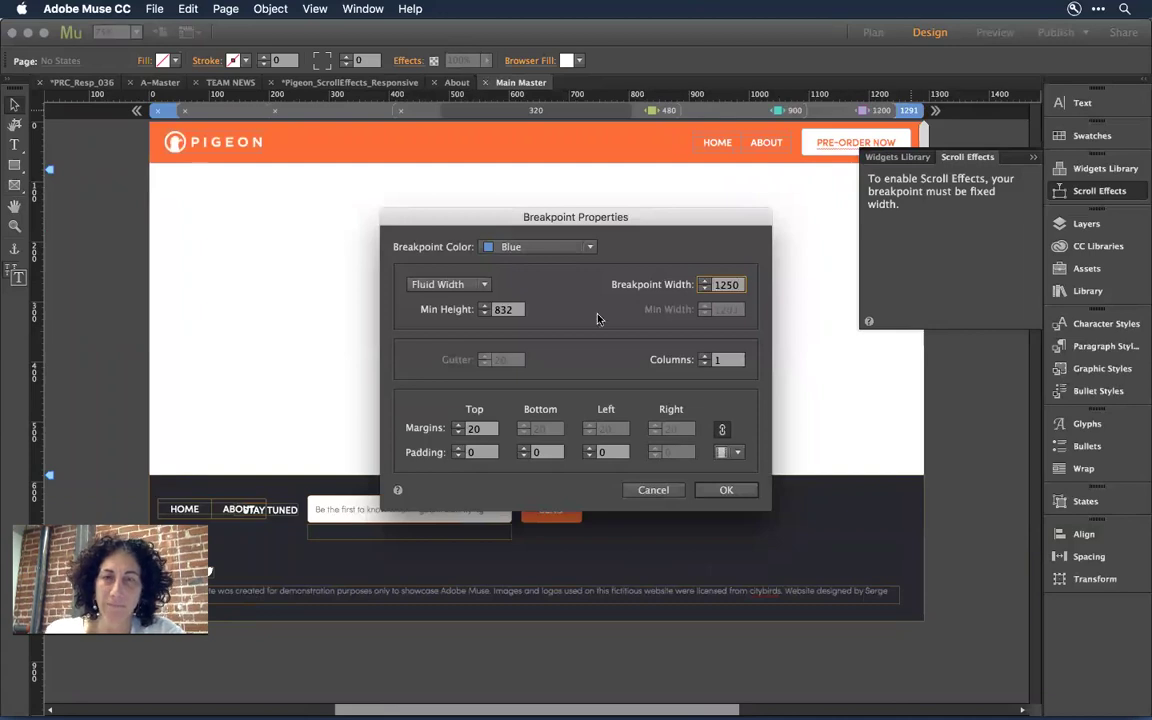
{"action": "left_click", "coordinate": [449, 286]}
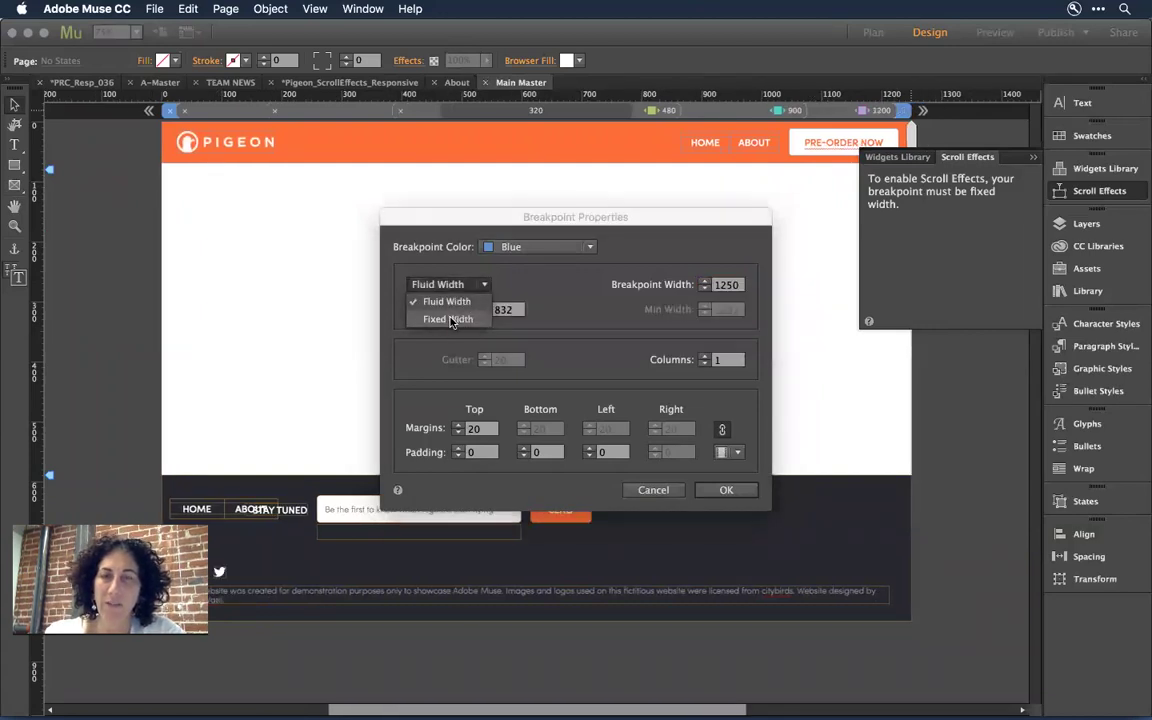
{"action": "left_click", "coordinate": [450, 320]}
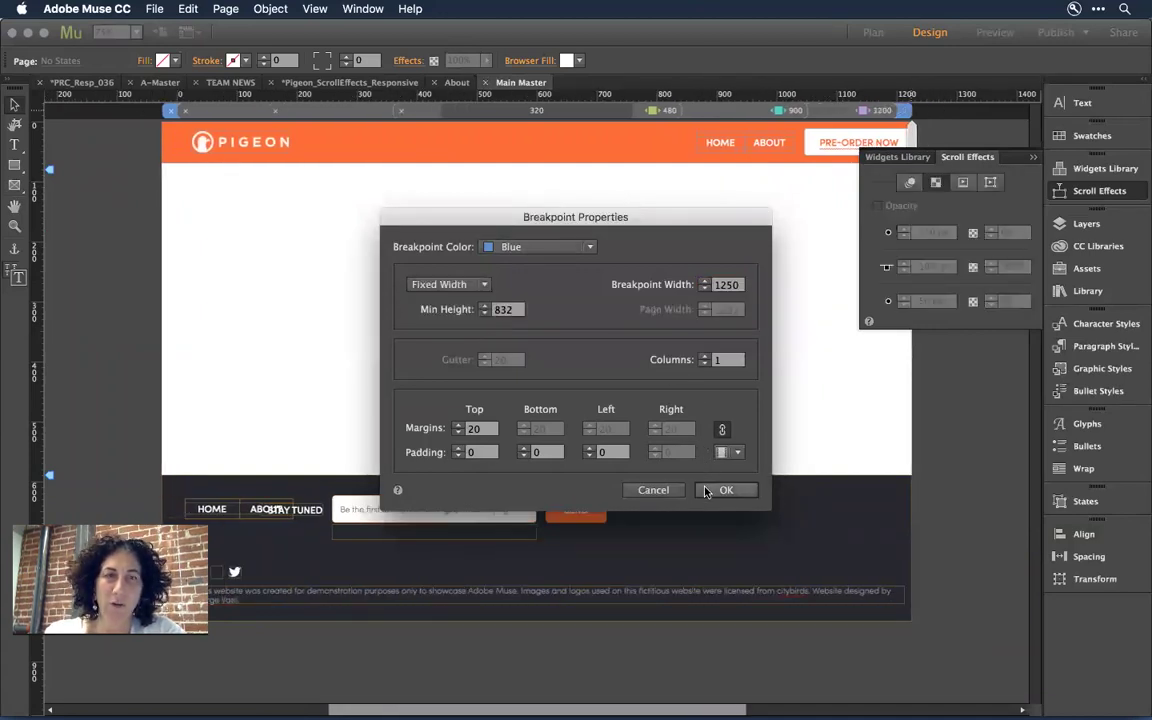
{"action": "left_click", "coordinate": [720, 490]}
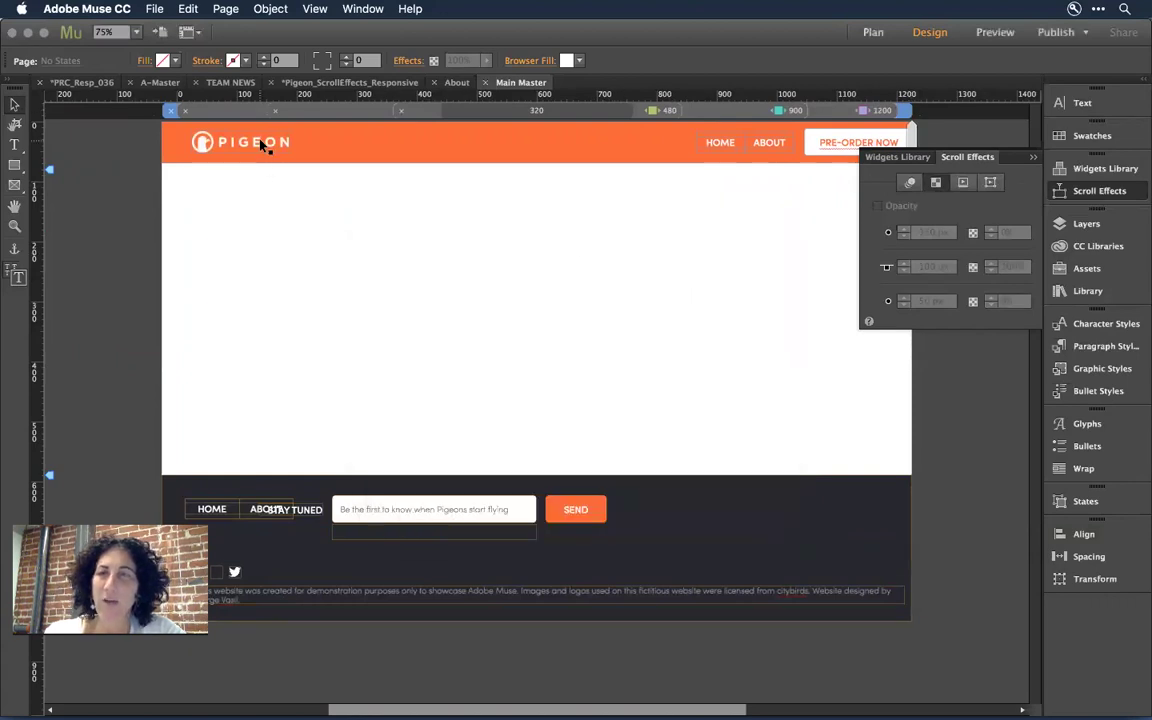
Select the header's Pigeon logo, navigation menu and PRE-ORDER NOW button together and enable the Motion scroll effect for them
{"action": "left_click", "coordinate": [260, 145]}
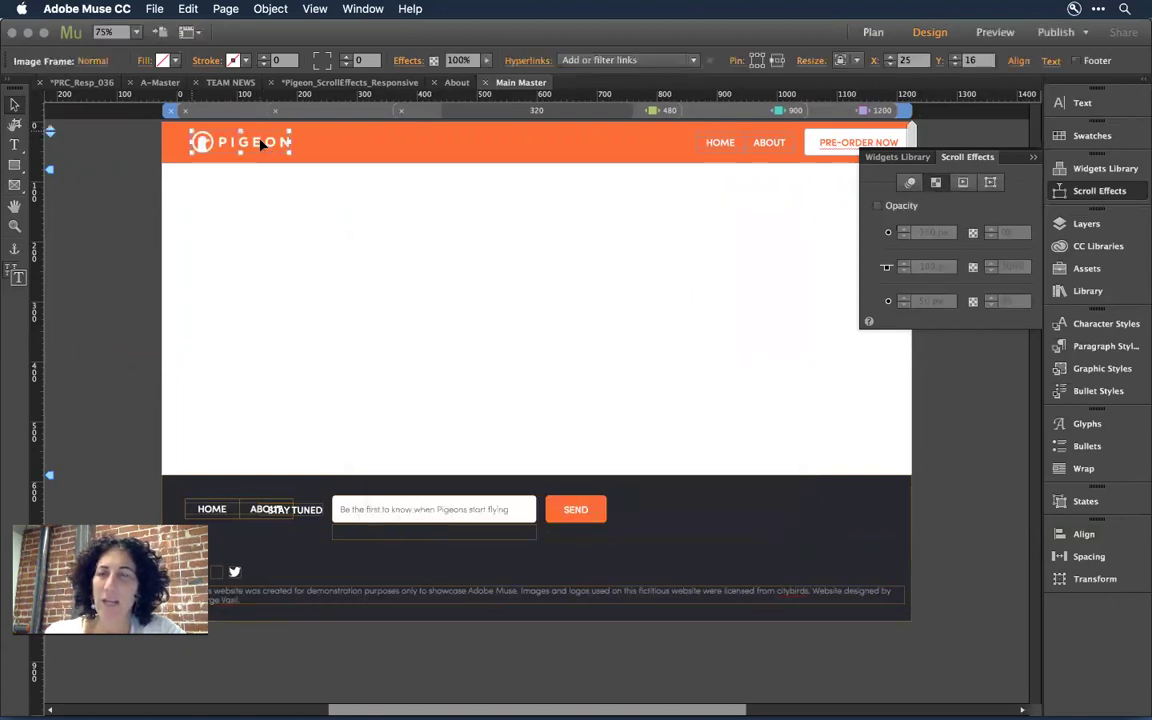
{"action": "left_click", "coordinate": [750, 145], "text": "shift"}
{"action": "left_click", "coordinate": [858, 142], "text": "shift"}
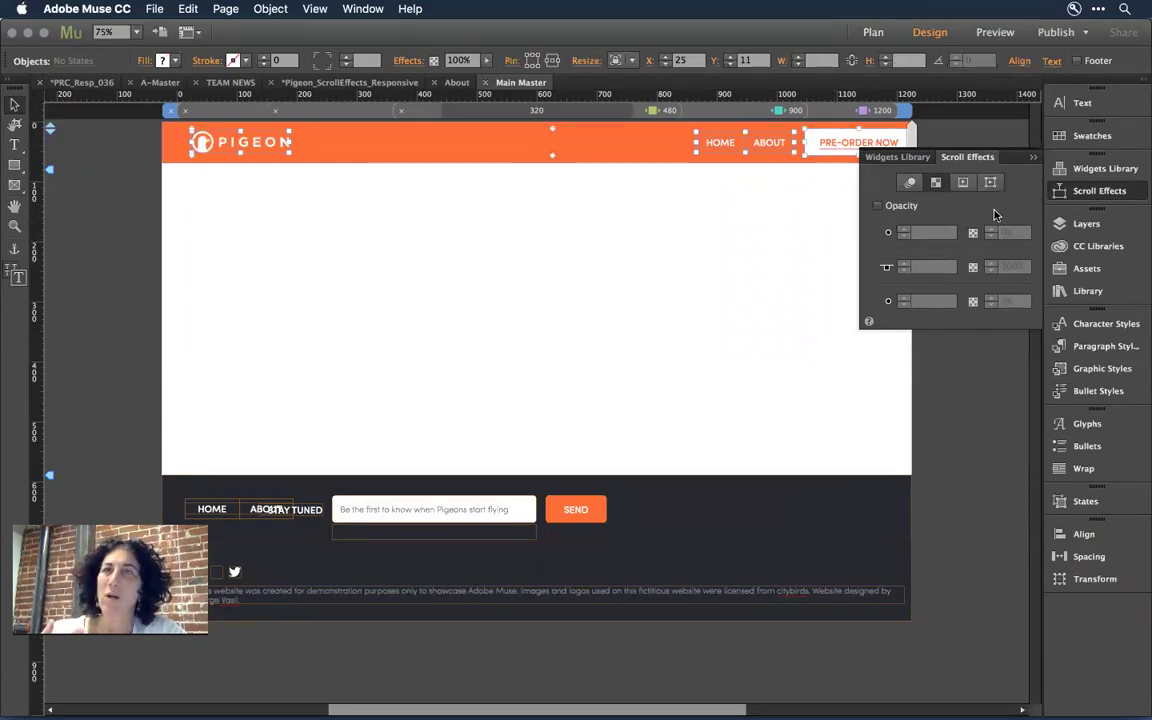
{"action": "left_click", "coordinate": [910, 182]}
{"action": "left_click", "coordinate": [879, 205]}
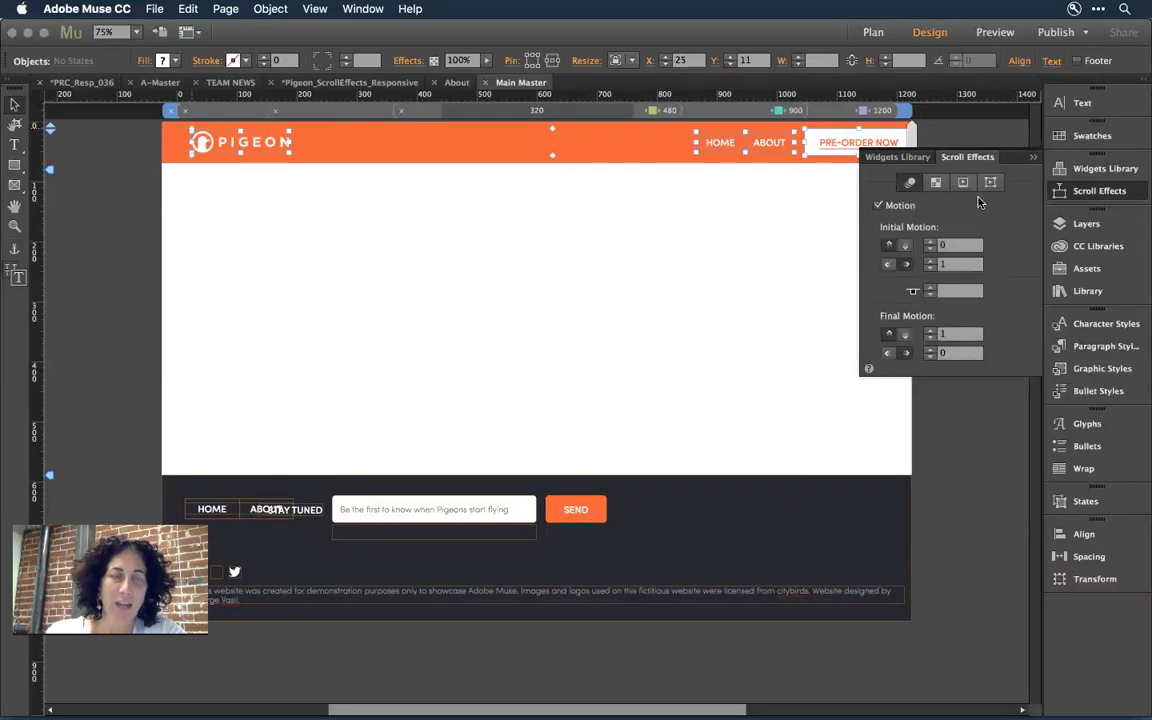
Set the header items' initial horizontal speed, key position and final vertical speed to 0, leaving nothing selected
{"action": "left_click", "coordinate": [949, 263]}
{"action": "type", "text": "0"}
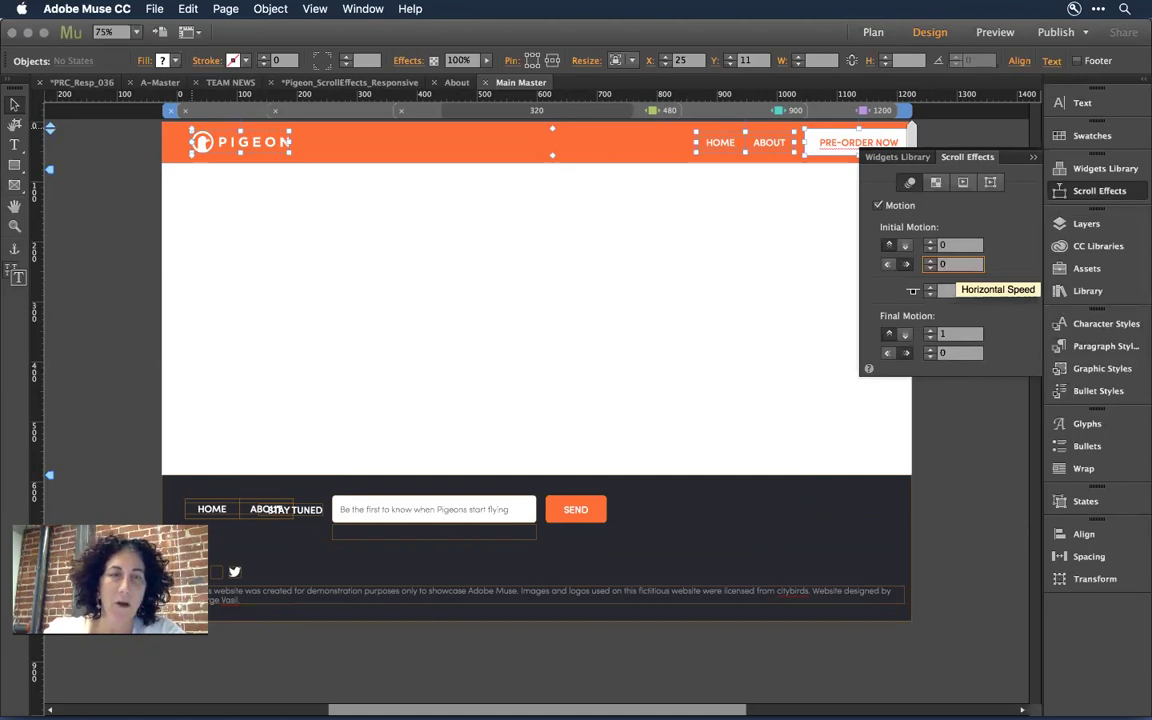
{"action": "left_click", "coordinate": [947, 290]}
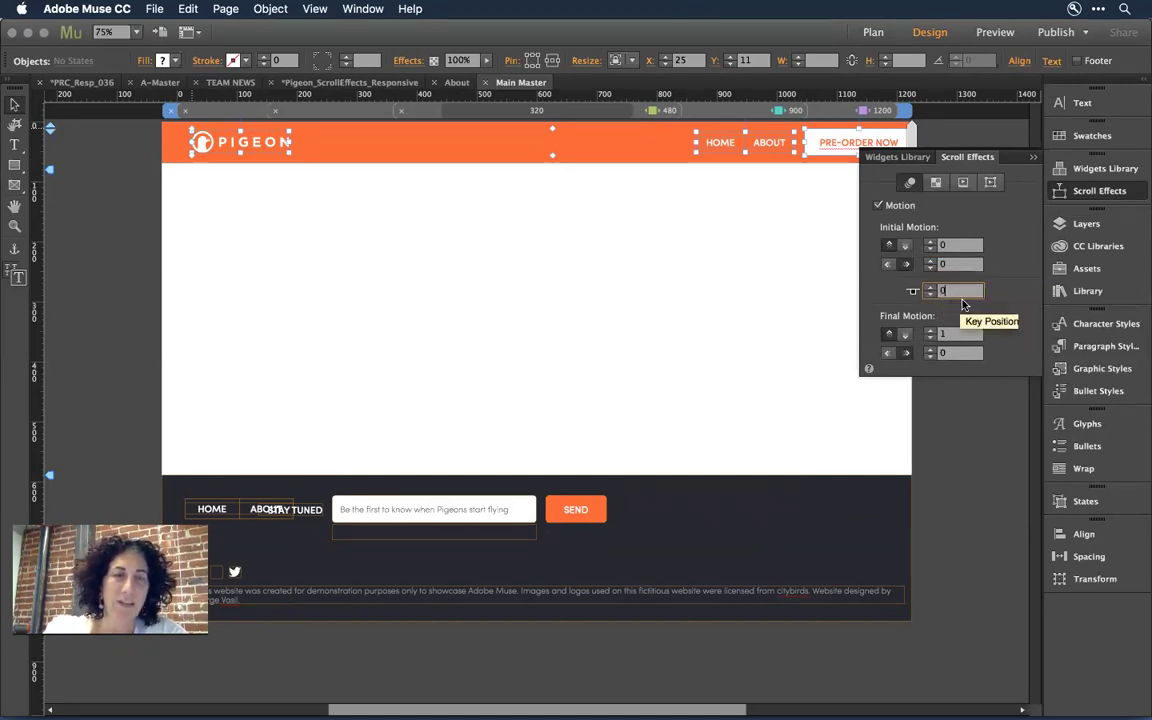
{"action": "left_click", "coordinate": [953, 336]}
{"action": "type", "text": "0"}
{"action": "key", "text": "Return"}
{"action": "left_click", "coordinate": [697, 432]}
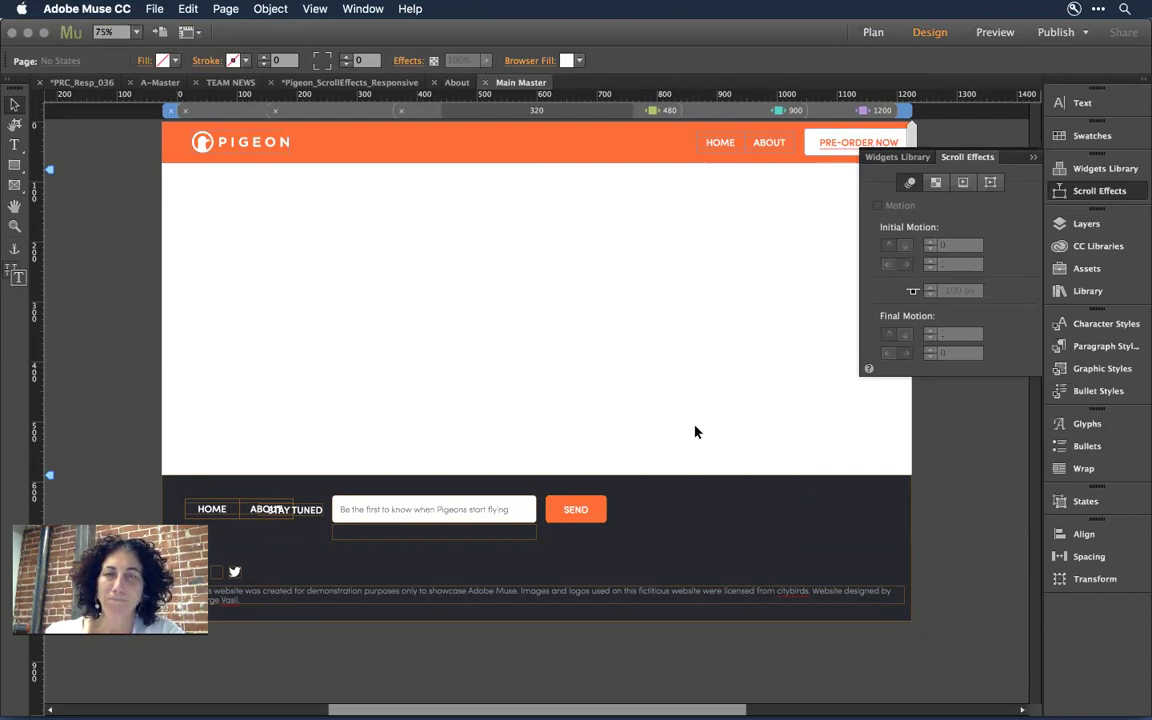
Open the About page from the site plan and preview it in the browser
{"action": "left_click", "coordinate": [558, 141]}
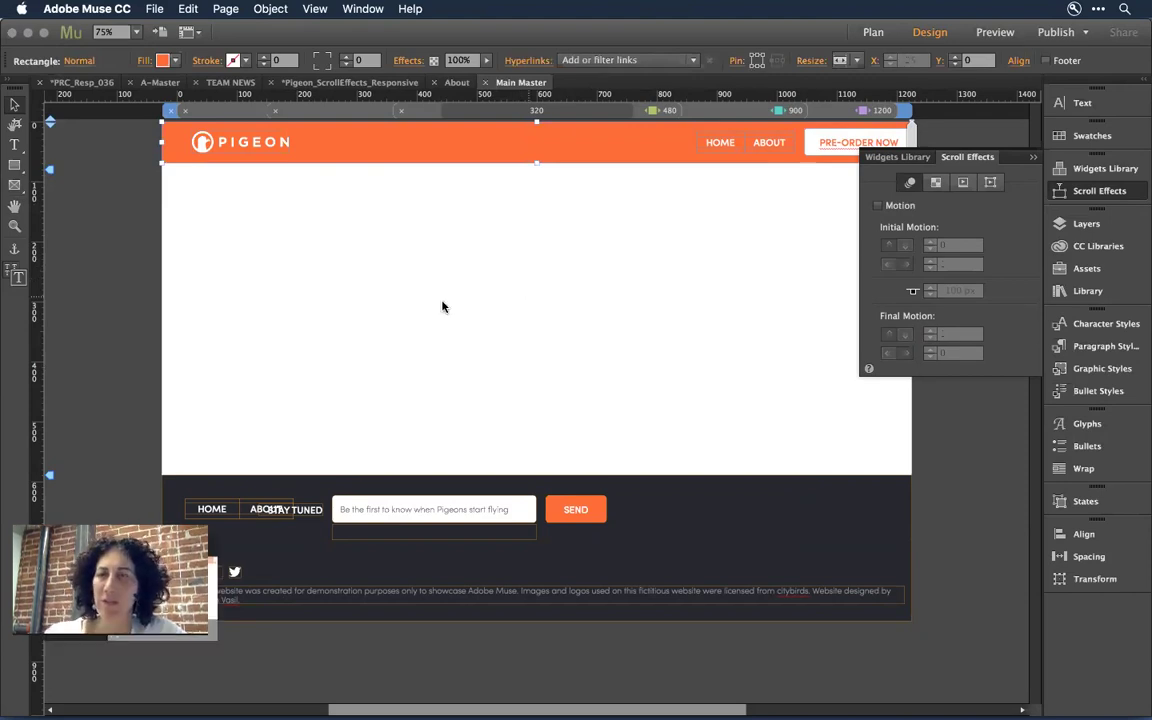
{"action": "key", "text": "super+1"}
{"action": "double_click", "coordinate": [107, 149]}
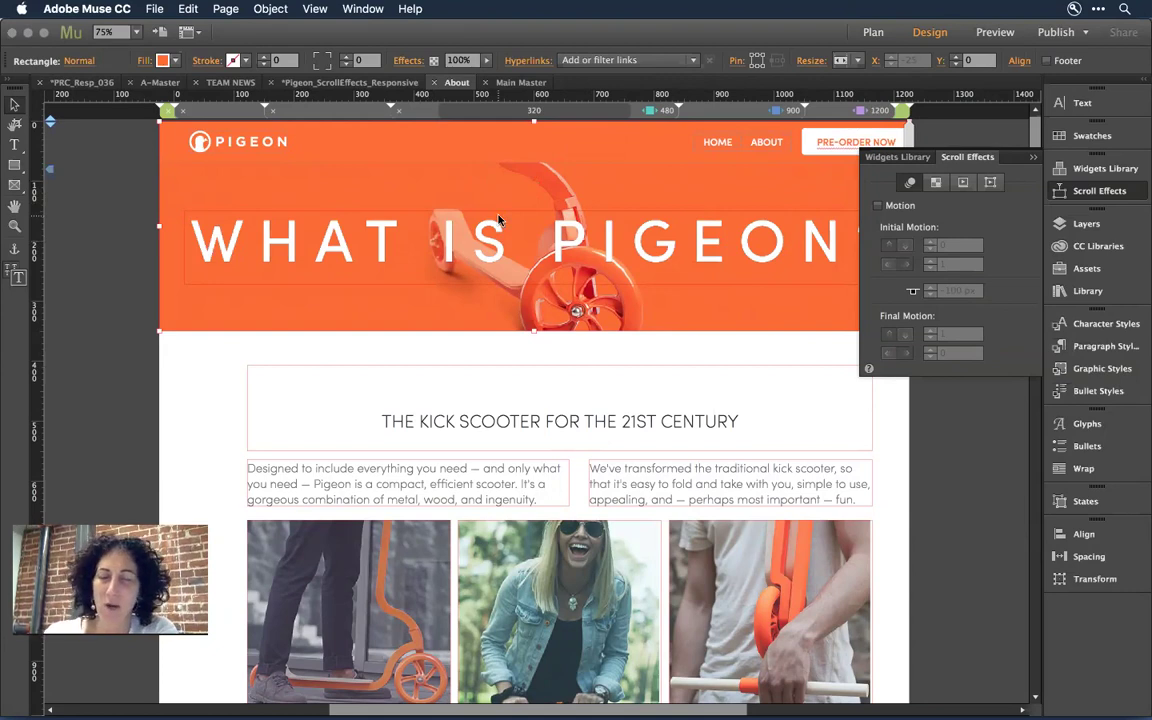
{"action": "key", "text": "super+shift+e"}
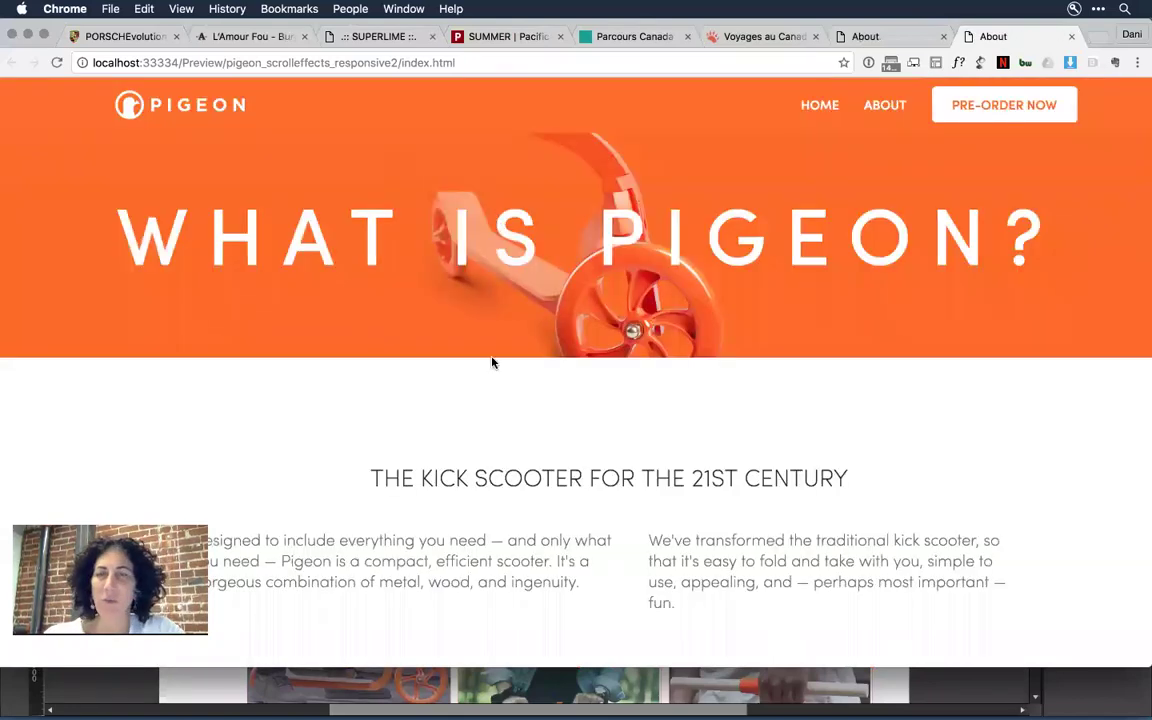
Scroll the About page preview back and forth to examine how the logo, menu and button behave over the hero image
{"action": "scroll", "coordinate": [465, 460], "scroll_direction": "down", "scroll_amount": 5}
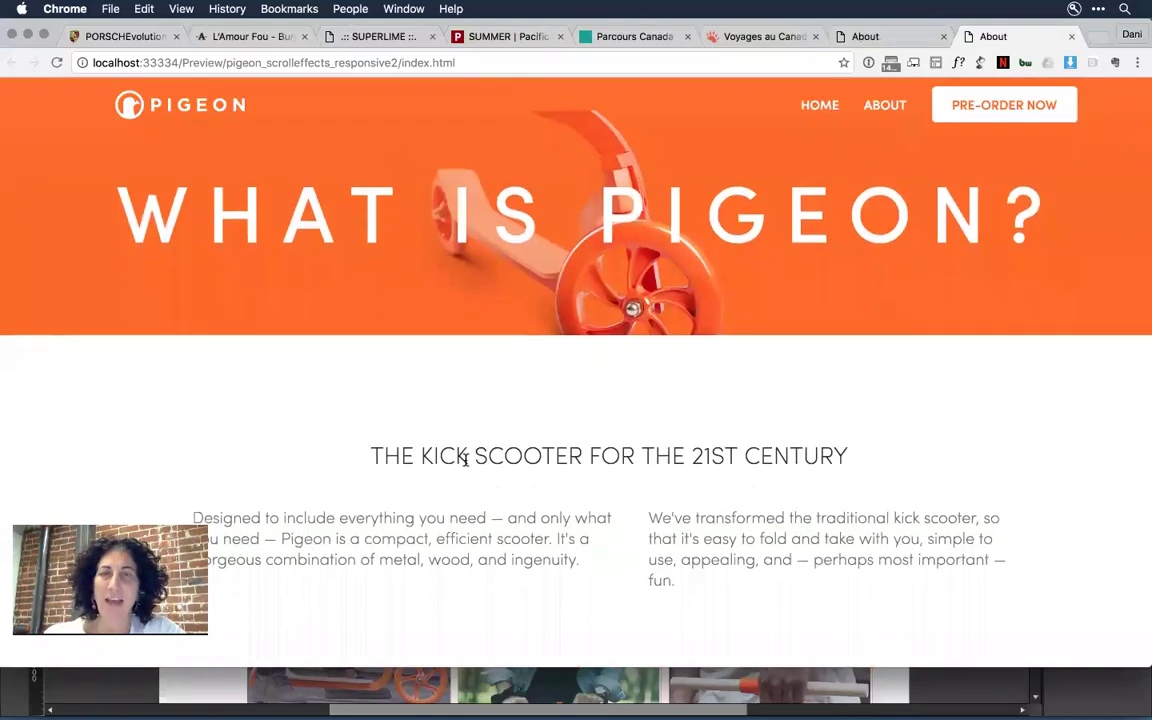
{"action": "scroll", "coordinate": [465, 463], "scroll_direction": "up", "scroll_amount": 3}
{"action": "scroll", "coordinate": [465, 460], "scroll_direction": "down", "scroll_amount": 4}
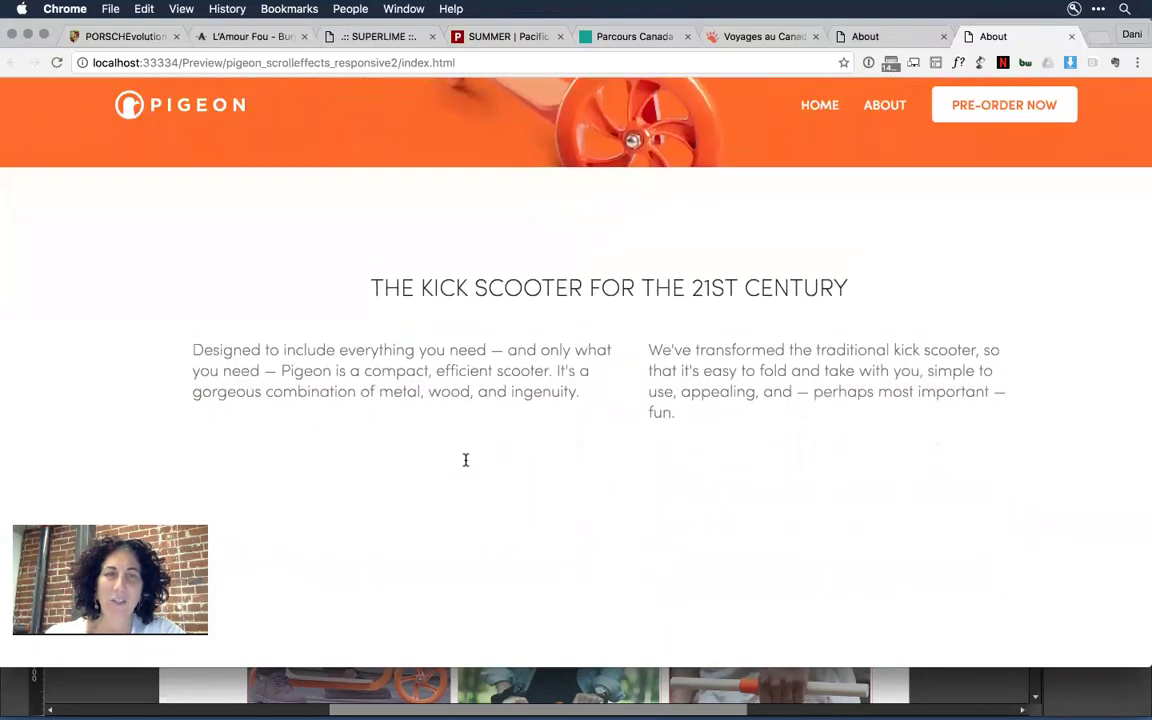
{"action": "scroll", "coordinate": [465, 460], "scroll_direction": "up", "scroll_amount": 5}
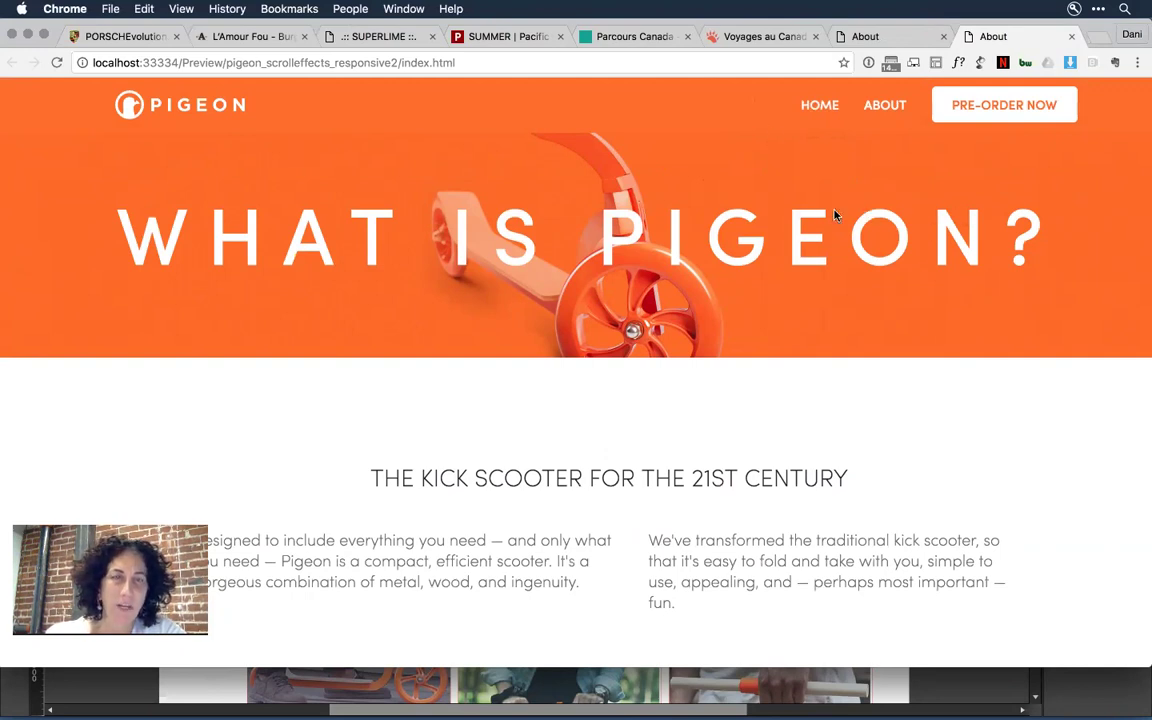
{"action": "scroll", "coordinate": [896, 337], "scroll_direction": "down", "scroll_amount": 3}
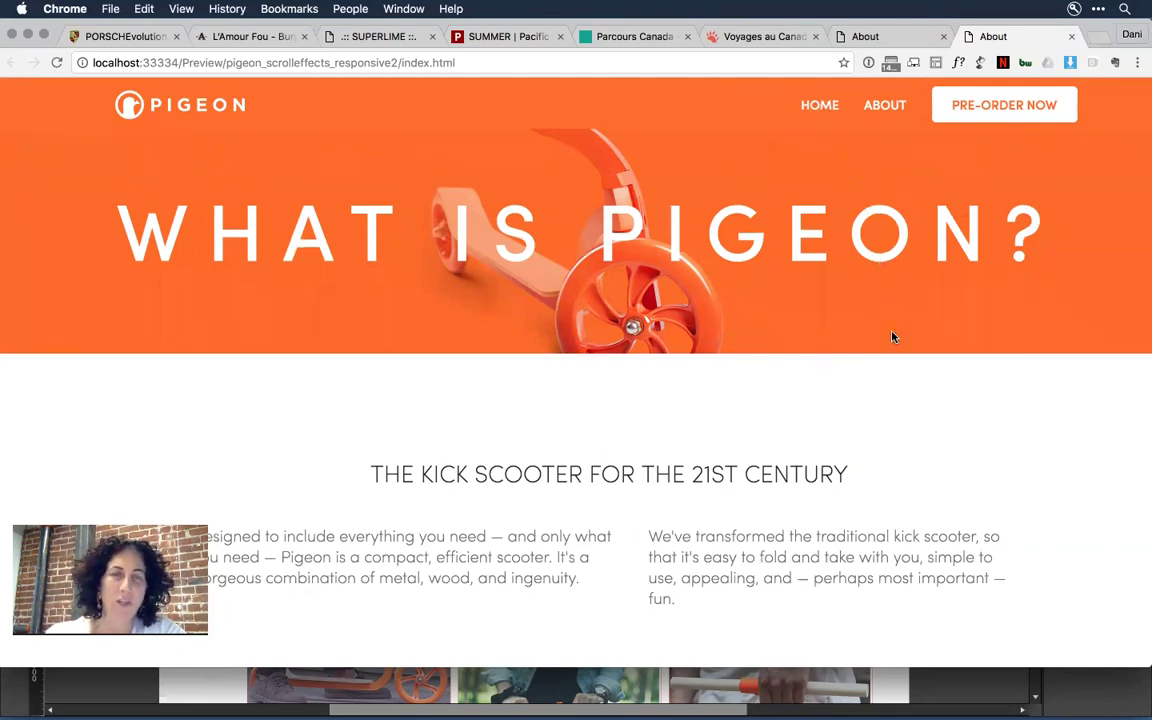
{"action": "scroll", "coordinate": [893, 337], "scroll_direction": "up", "scroll_amount": 2}
{"action": "scroll", "coordinate": [893, 337], "scroll_direction": "down", "scroll_amount": 2}
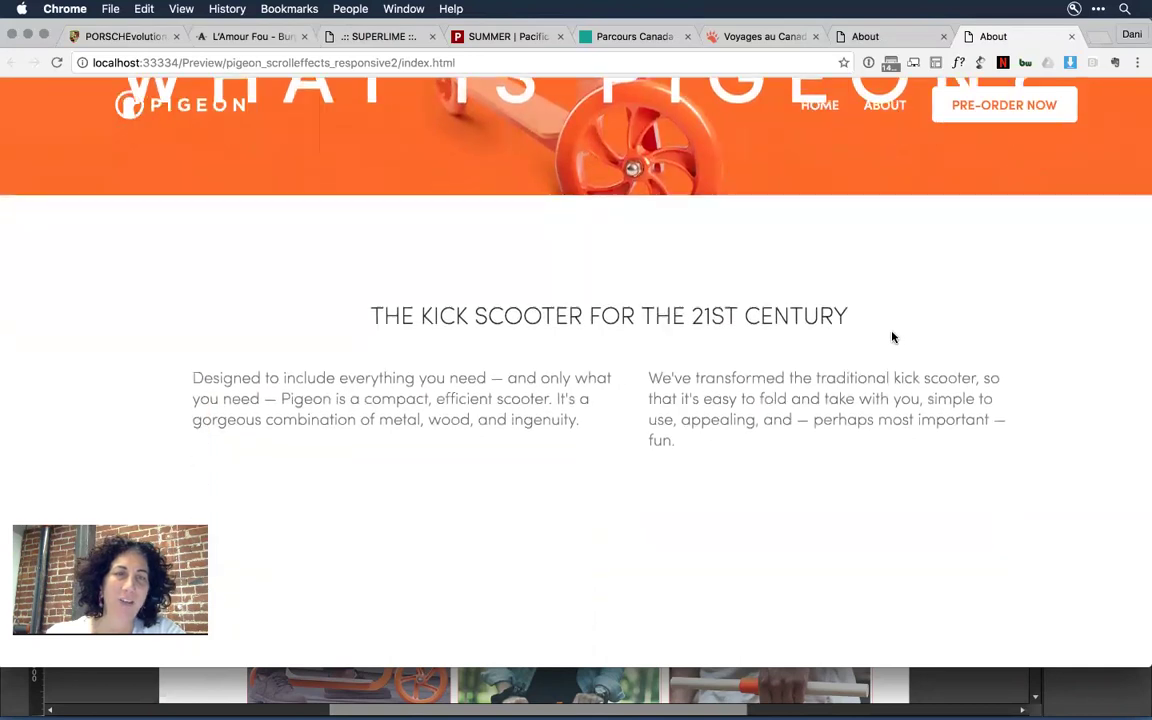
{"action": "scroll", "coordinate": [893, 337], "scroll_direction": "up", "scroll_amount": 3}
Switch back to Adobe Muse and reopen the Main Master from the site plan
{"action": "key", "text": "super+Tab"}
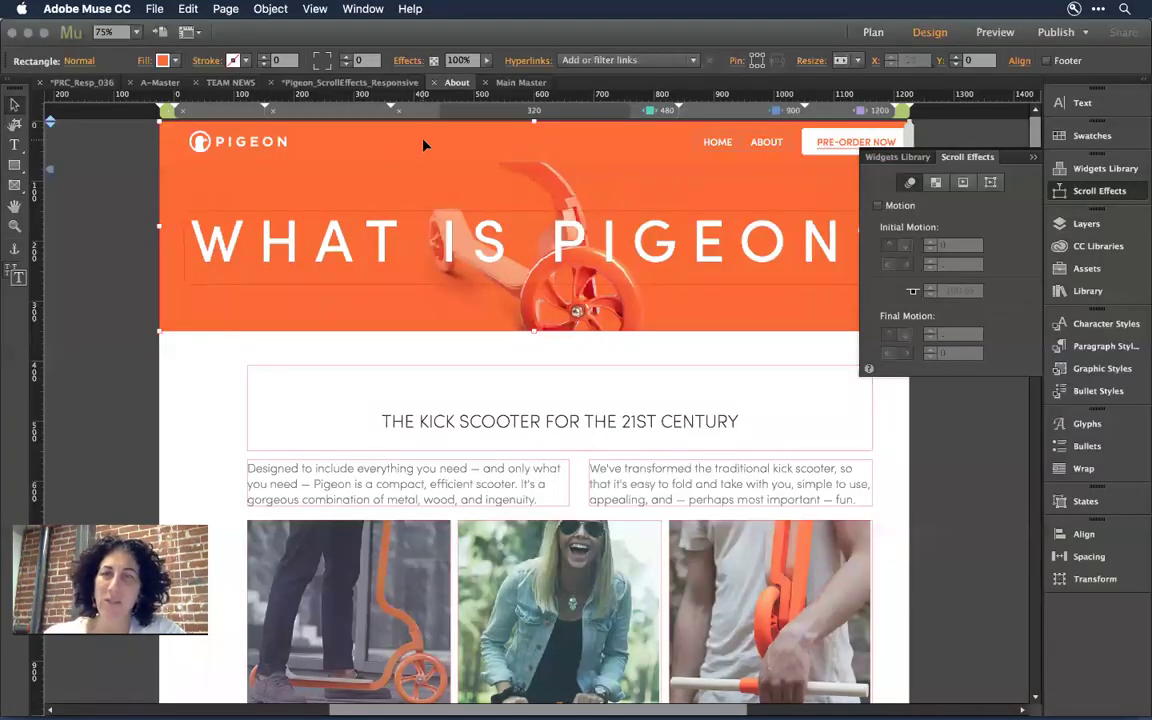
{"action": "left_click", "coordinate": [118, 213]}
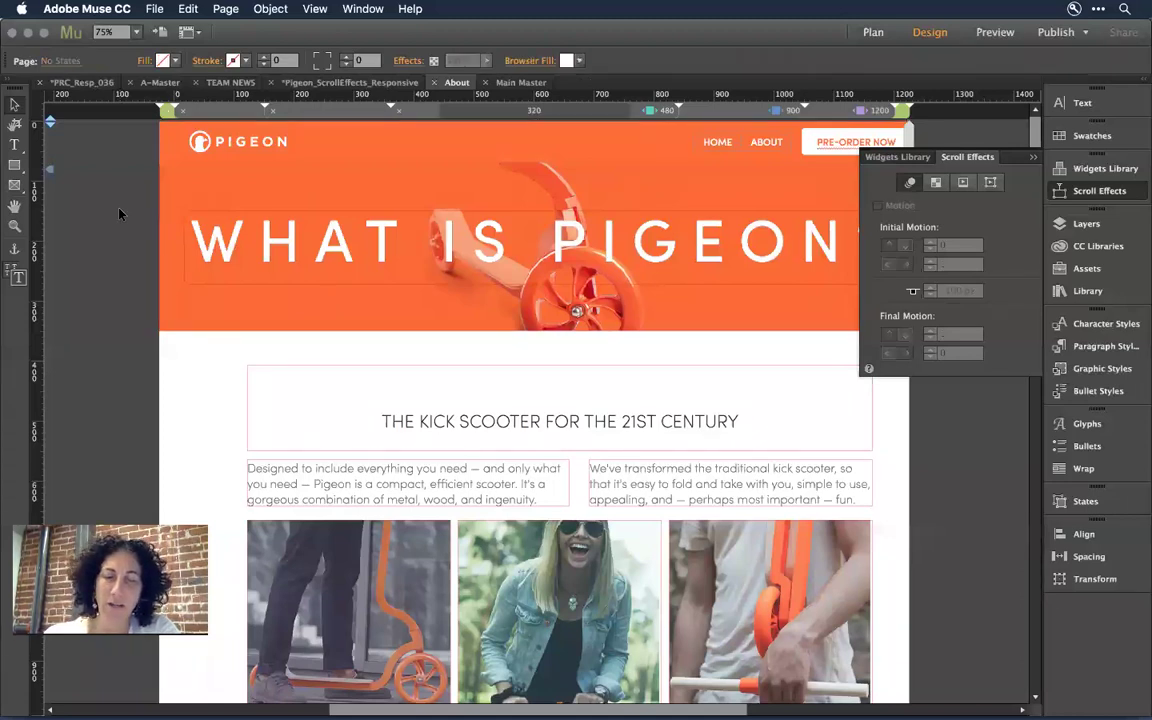
{"action": "key", "text": "super+m"}
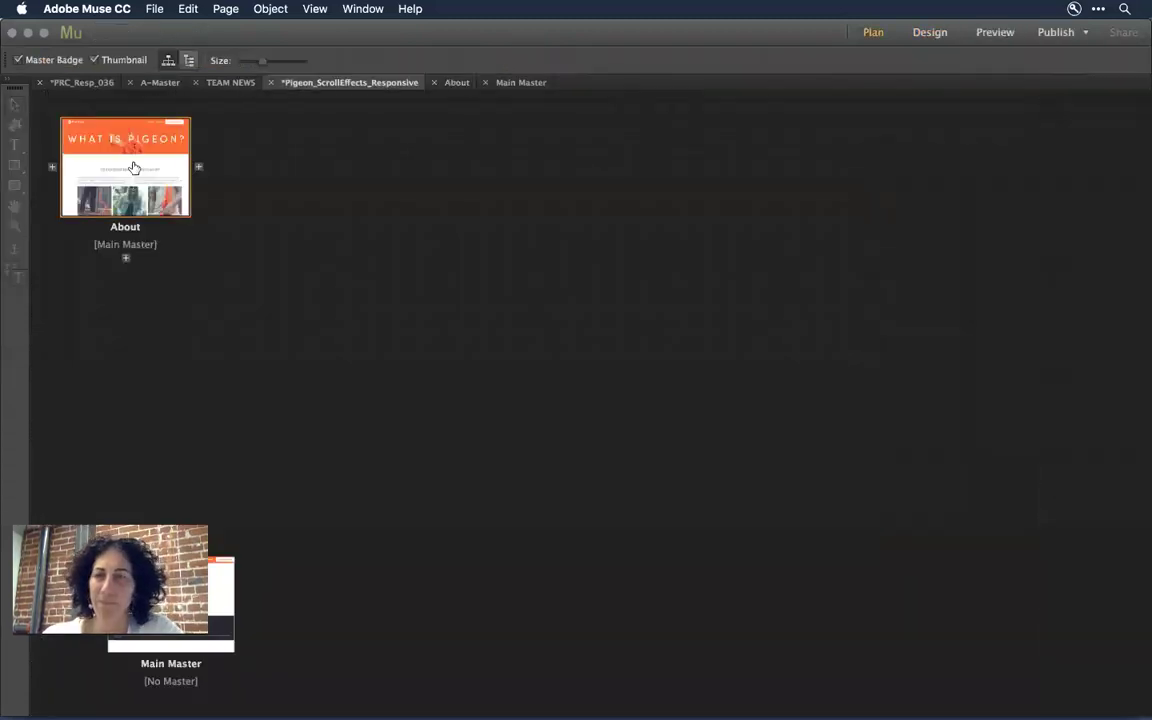
{"action": "double_click", "coordinate": [221, 589]}
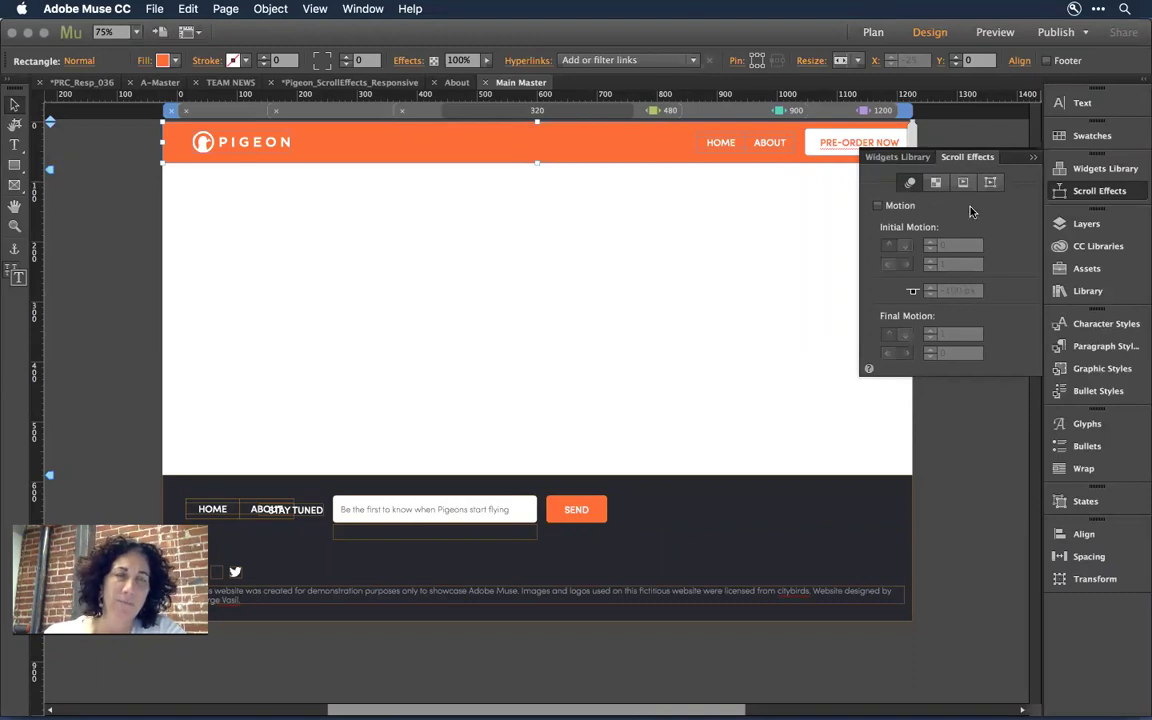
Enable the Opacity scroll effect on the master's orange header rectangle and deselect it
{"action": "left_click", "coordinate": [936, 182]}
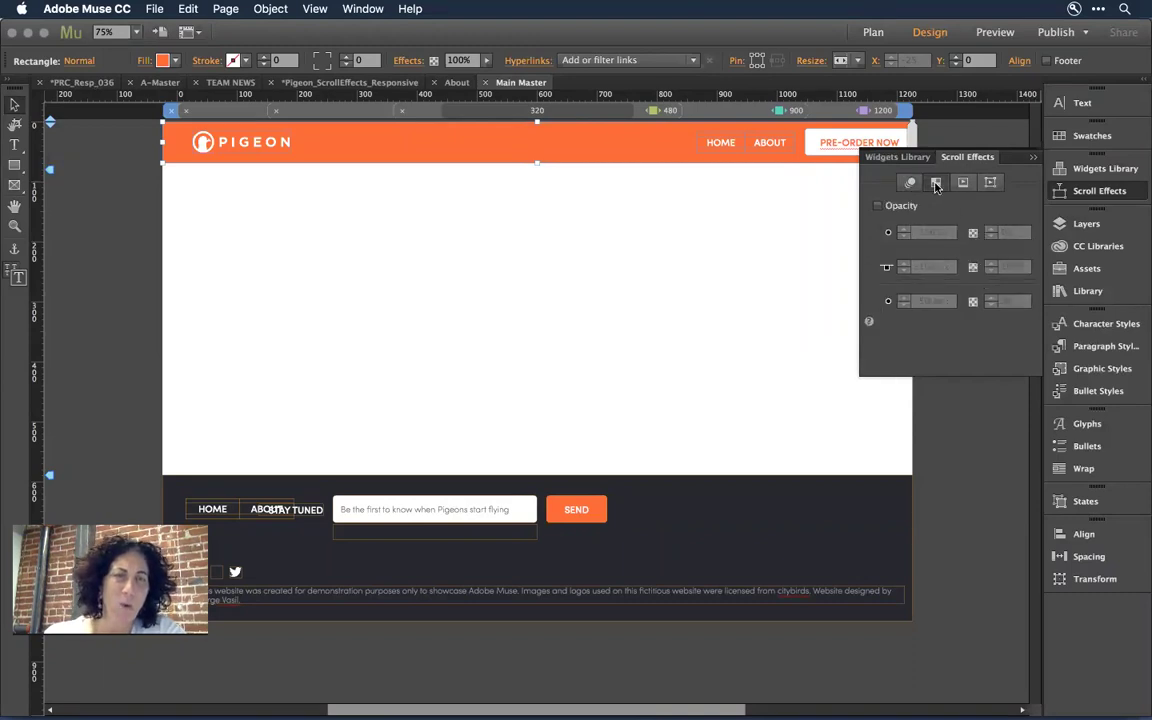
{"action": "left_click", "coordinate": [878, 205]}
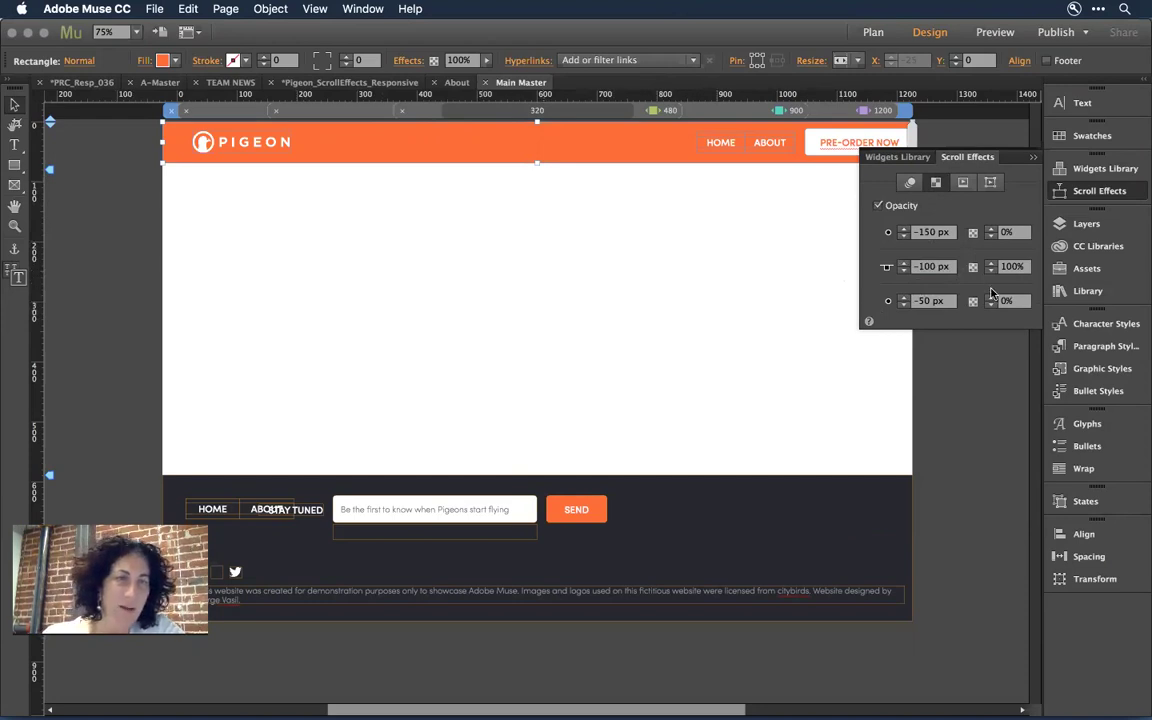
{"action": "left_click", "coordinate": [622, 170]}
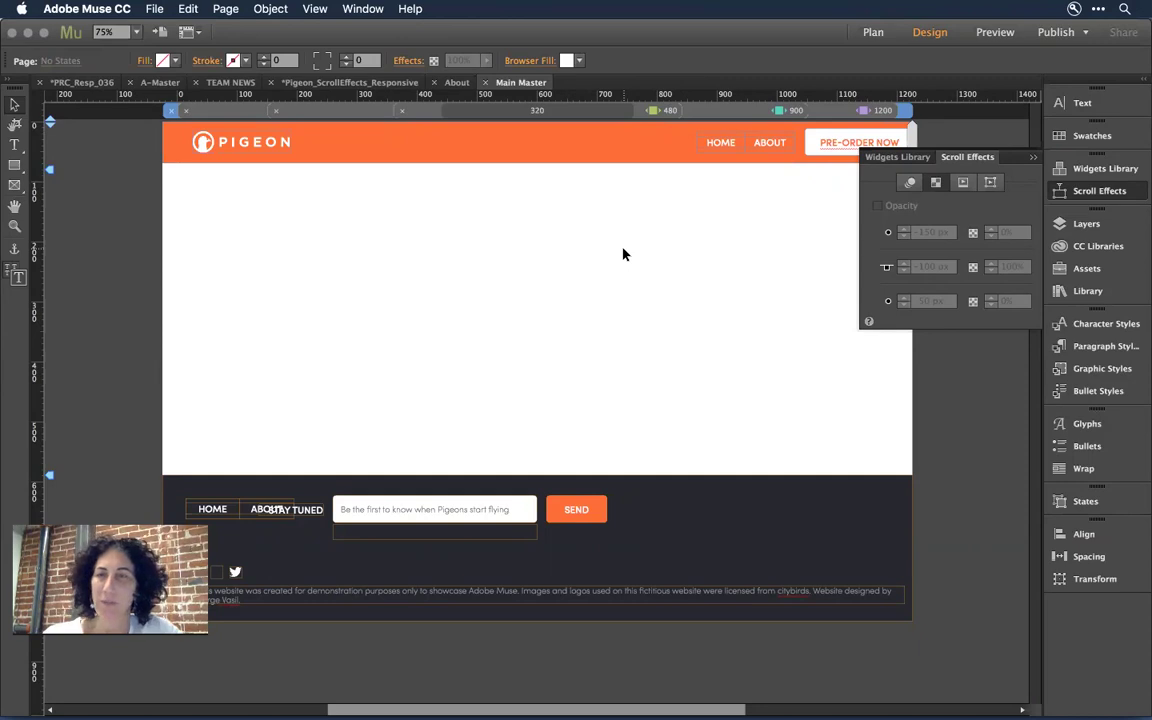
Return to the About page through the site plan and preview it in the browser again
{"action": "key", "text": "super+m"}
{"action": "double_click", "coordinate": [97, 146]}
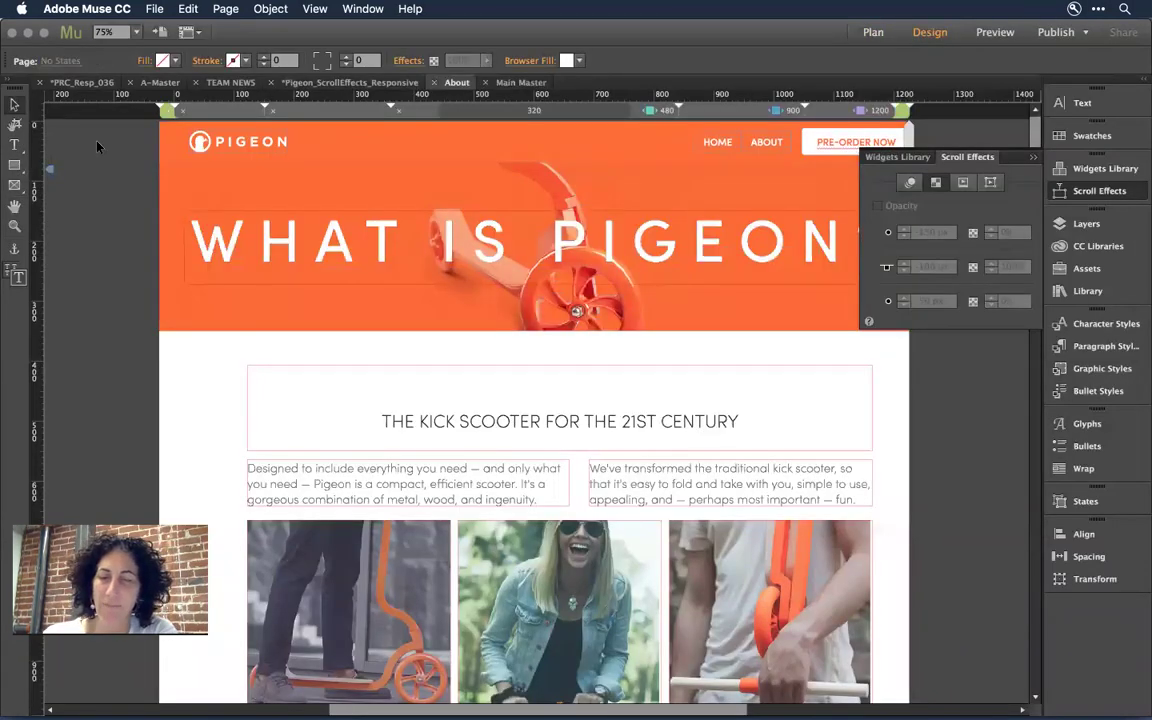
{"action": "key", "text": "super+shift+e"}
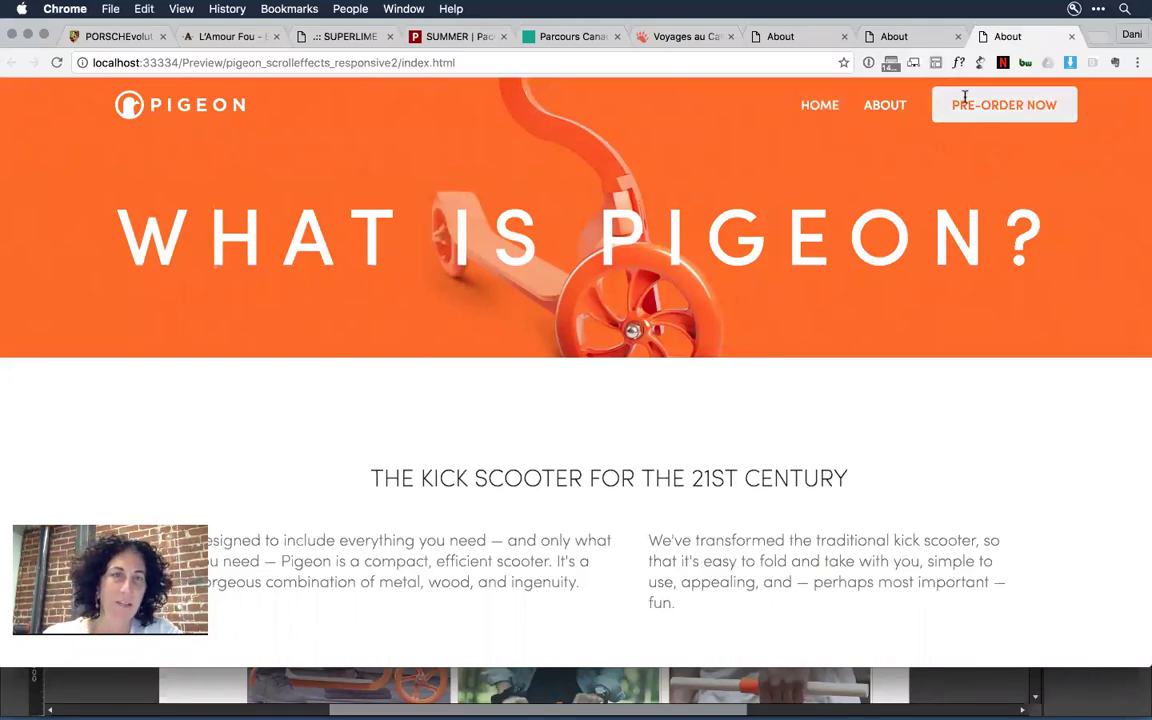
Scroll the new preview up and down to examine the header background's opacity over the scooter image
{"action": "scroll", "coordinate": [670, 186], "scroll_direction": "down", "scroll_amount": 2}
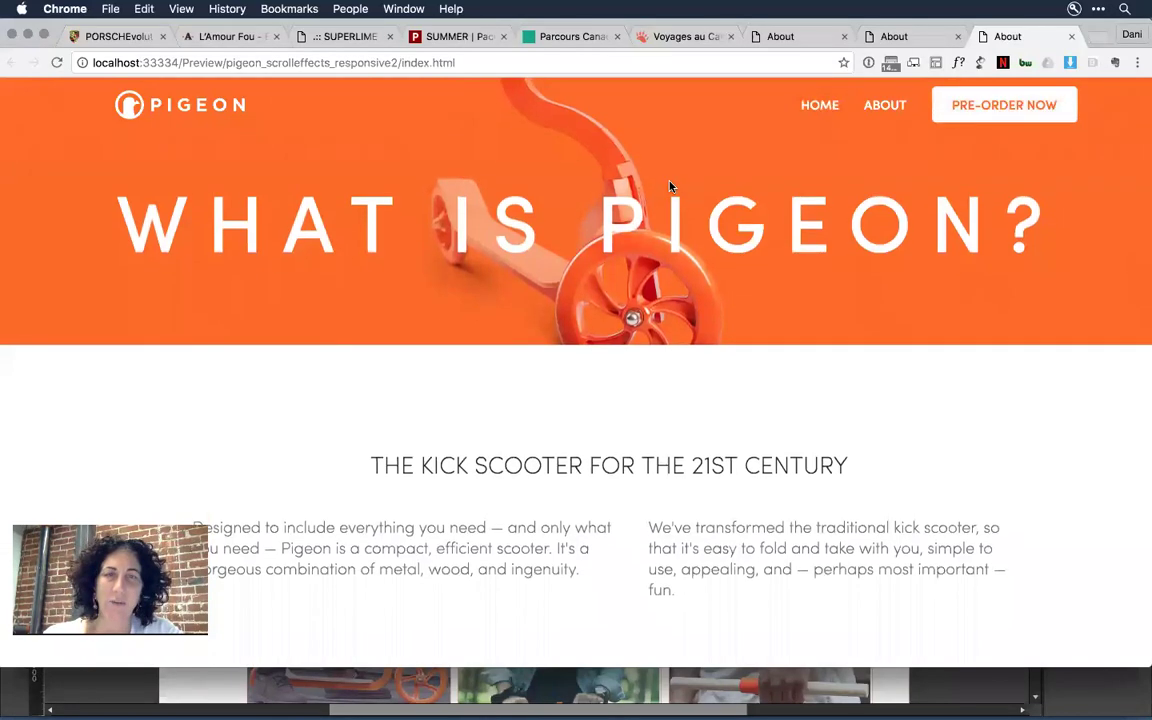
{"action": "scroll", "coordinate": [670, 186], "scroll_direction": "up", "scroll_amount": 2}
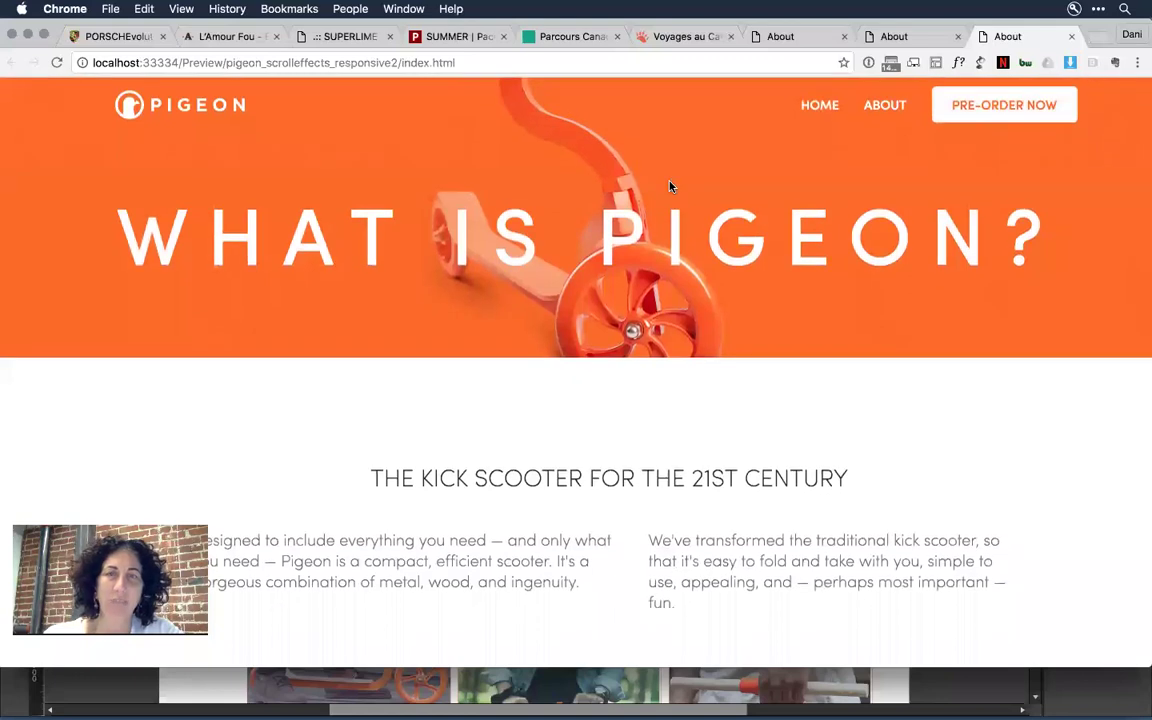
{"action": "scroll", "coordinate": [670, 186], "scroll_direction": "down", "scroll_amount": 2}
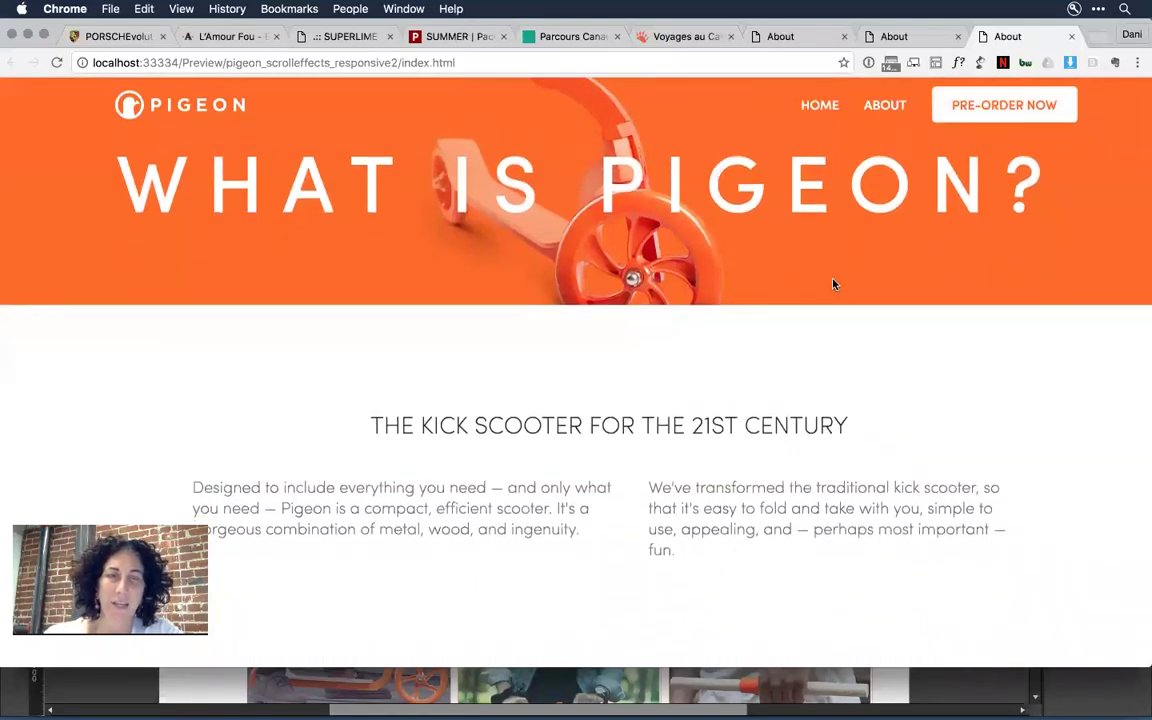
{"action": "scroll", "coordinate": [833, 284], "scroll_direction": "down", "scroll_amount": 1}
{"action": "scroll", "coordinate": [833, 284], "scroll_direction": "down", "scroll_amount": 3}
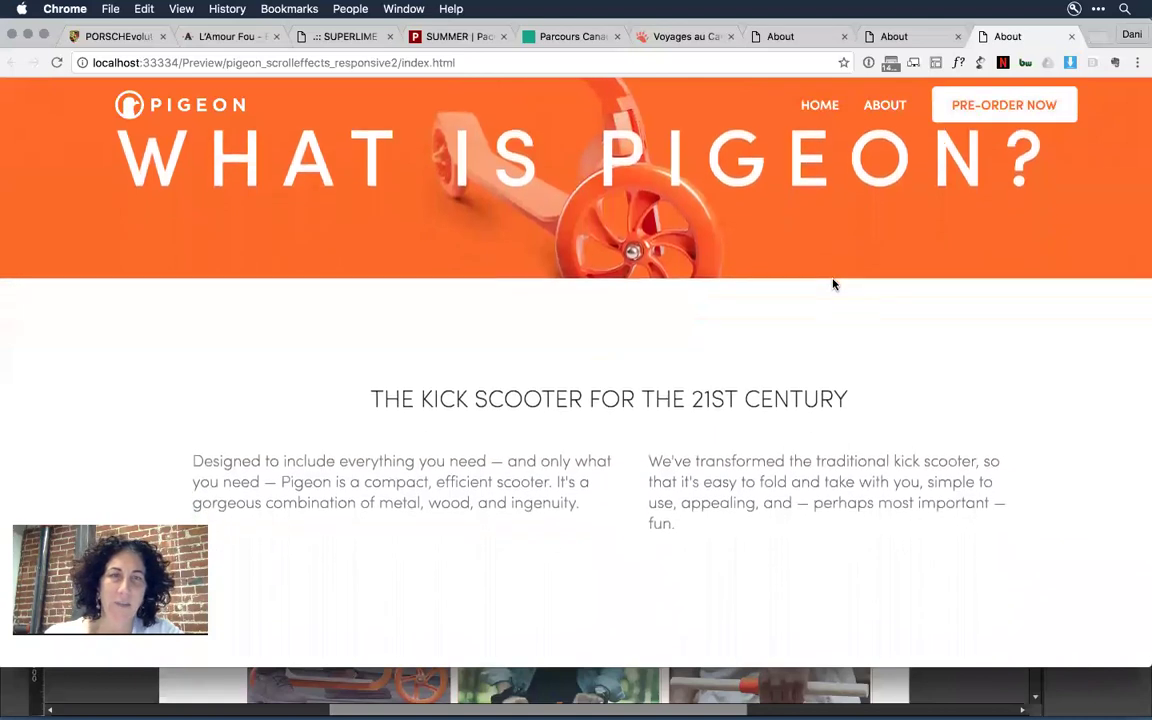
{"action": "scroll", "coordinate": [833, 284], "scroll_direction": "down", "scroll_amount": 1}
{"action": "scroll", "coordinate": [833, 284], "scroll_direction": "up", "scroll_amount": 2}
{"action": "scroll", "coordinate": [833, 284], "scroll_direction": "down", "scroll_amount": 2}
{"action": "scroll", "coordinate": [833, 284], "scroll_direction": "up", "scroll_amount": 1}
{"action": "scroll", "coordinate": [833, 284], "scroll_direction": "up", "scroll_amount": 3}
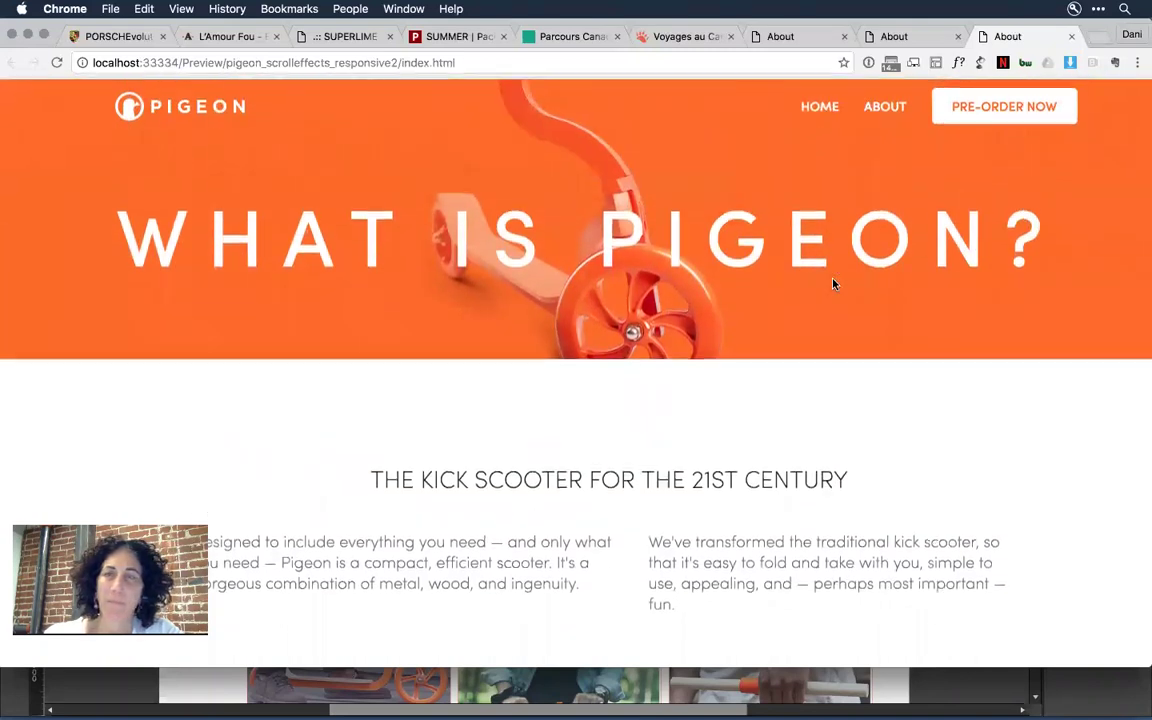
Finish checking the header in the preview, return to Adobe Muse and open the Main Master from the site plan
{"action": "scroll", "coordinate": [833, 284], "scroll_direction": "down", "scroll_amount": 3}
{"action": "scroll", "coordinate": [833, 284], "scroll_direction": "up", "scroll_amount": 1}
{"action": "scroll", "coordinate": [833, 284], "scroll_direction": "up", "scroll_amount": 2}
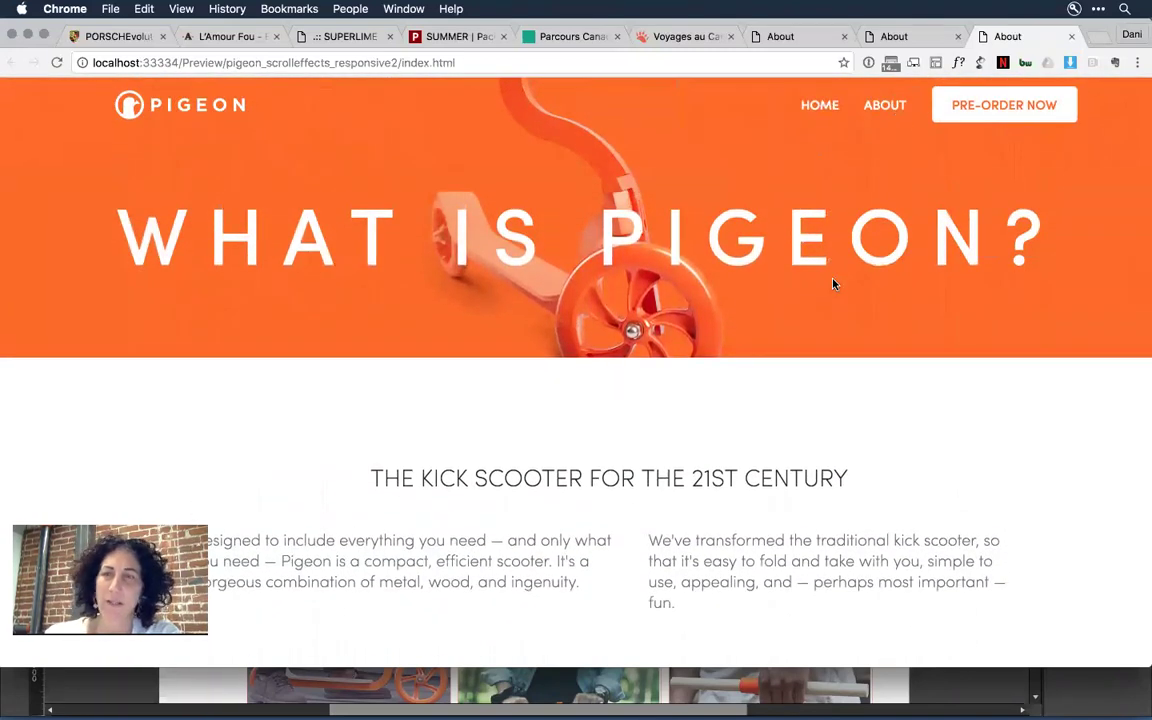
{"action": "key", "text": "super+Tab"}
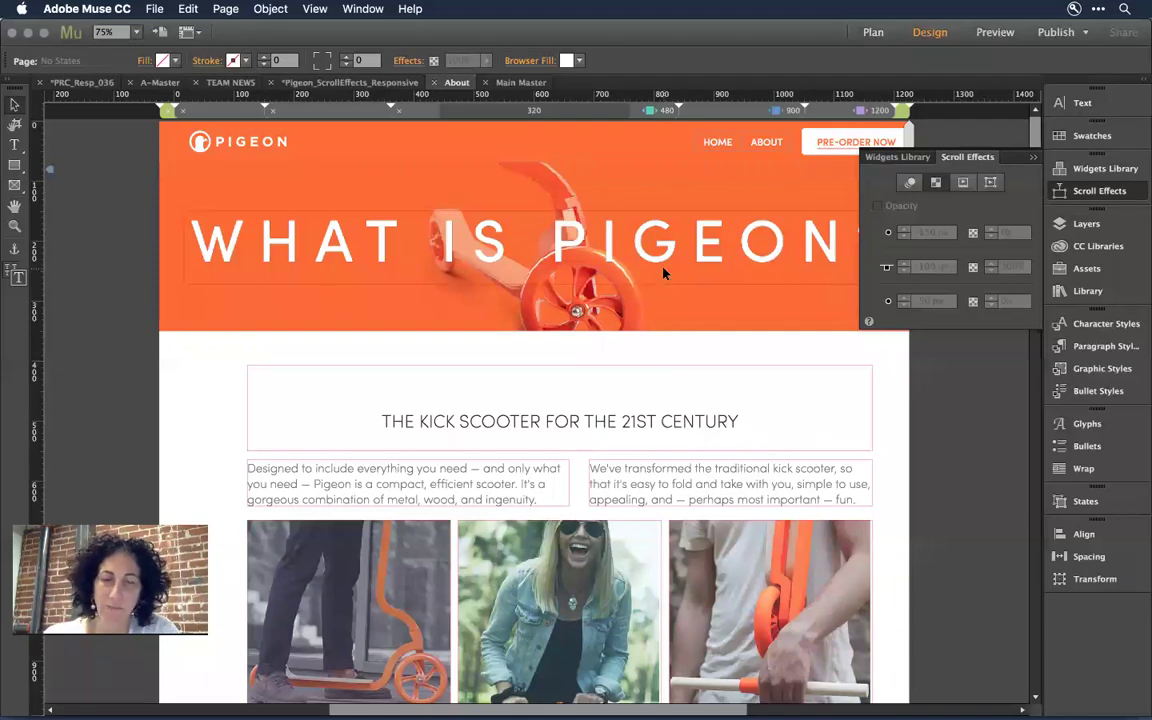
{"action": "key", "text": "super+1"}
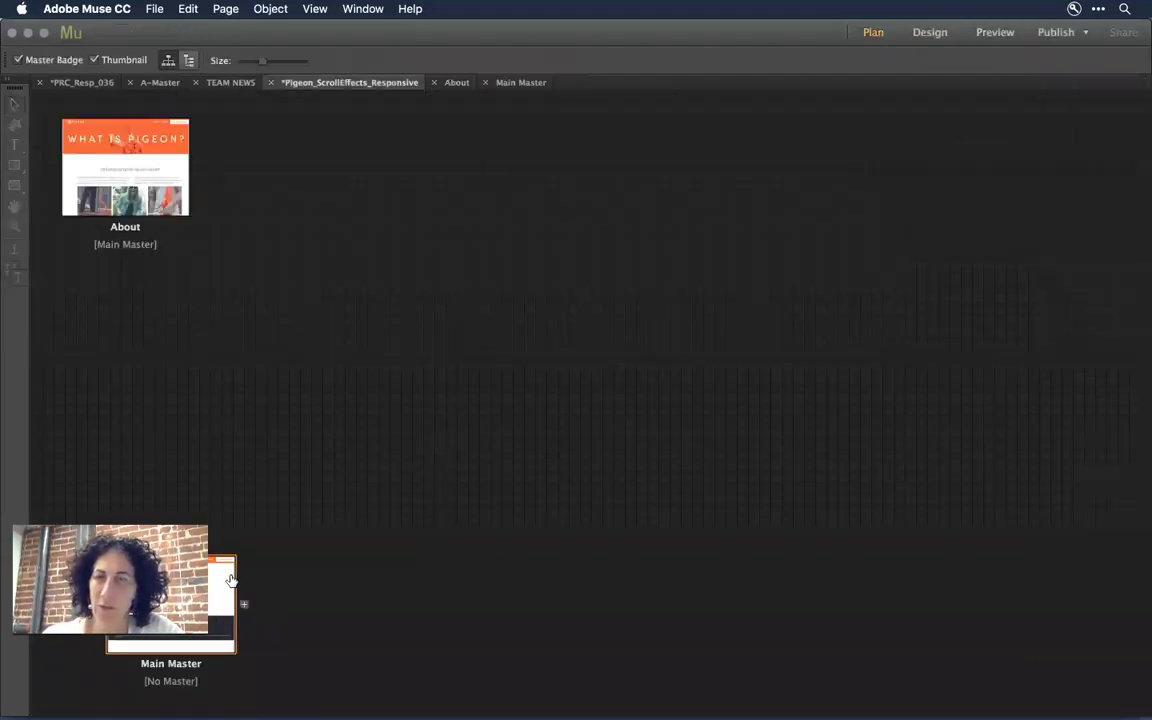
{"action": "double_click", "coordinate": [230, 580]}
Set the orange header rectangle's first opacity fade position to 0 px and its key fade position to 150 px
{"action": "left_click", "coordinate": [615, 157]}
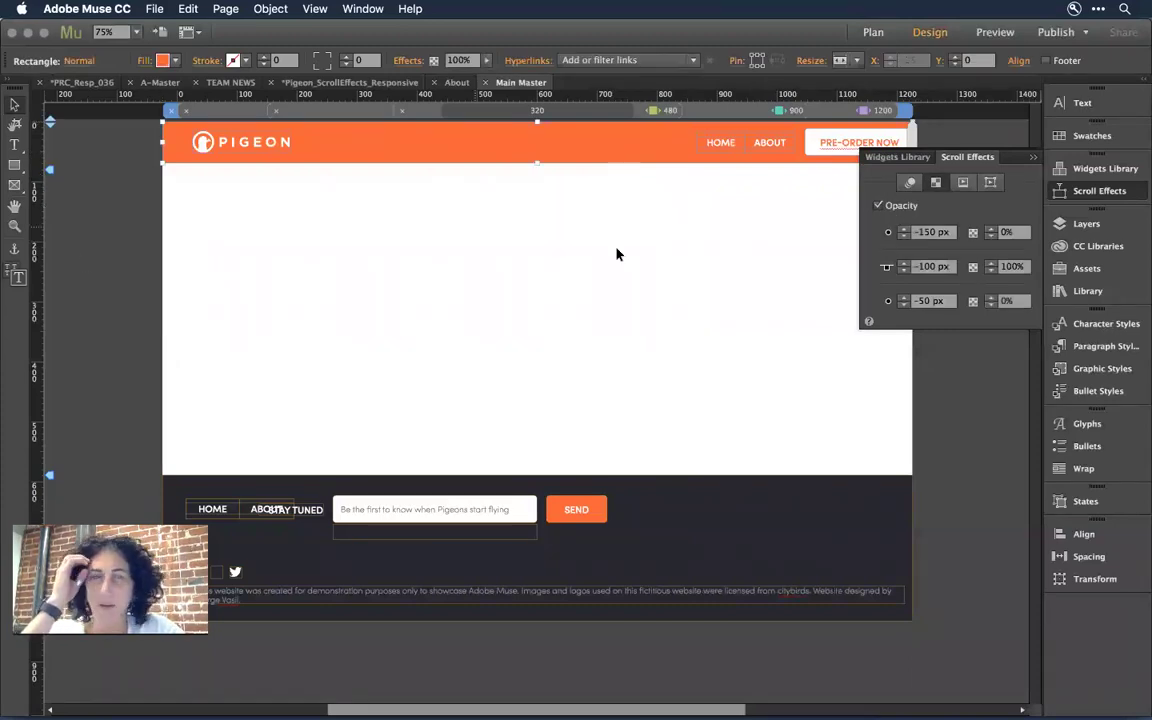
{"action": "left_click", "coordinate": [936, 234]}
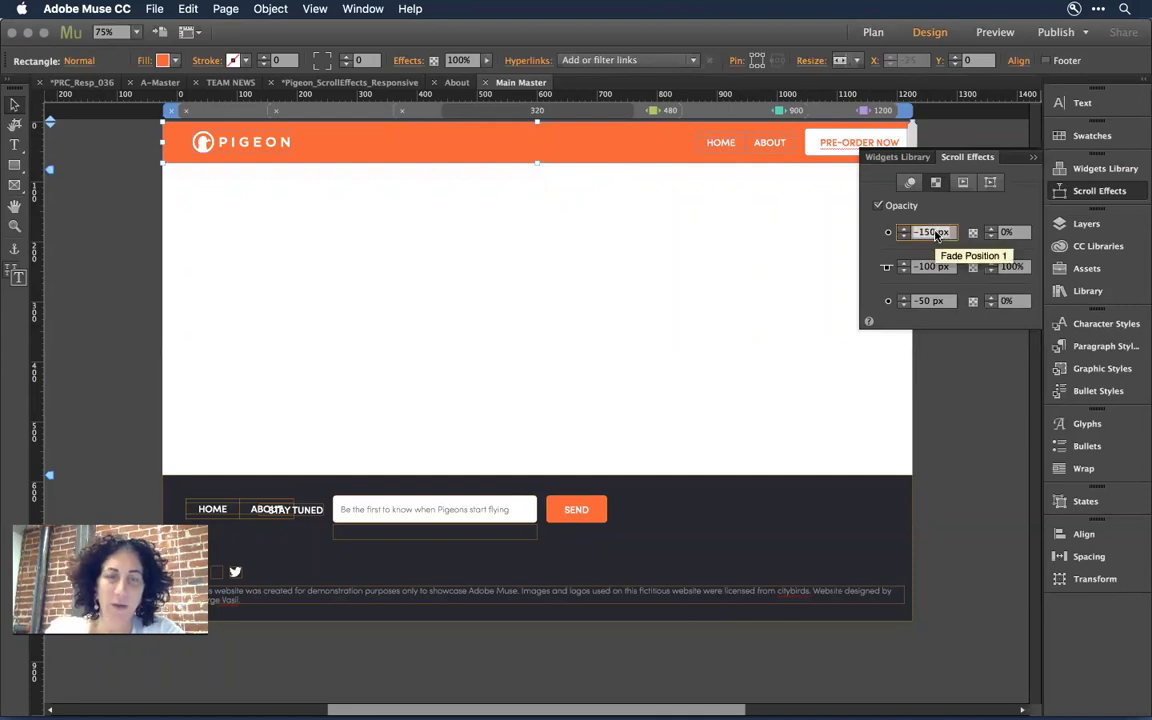
{"action": "type", "text": "0"}
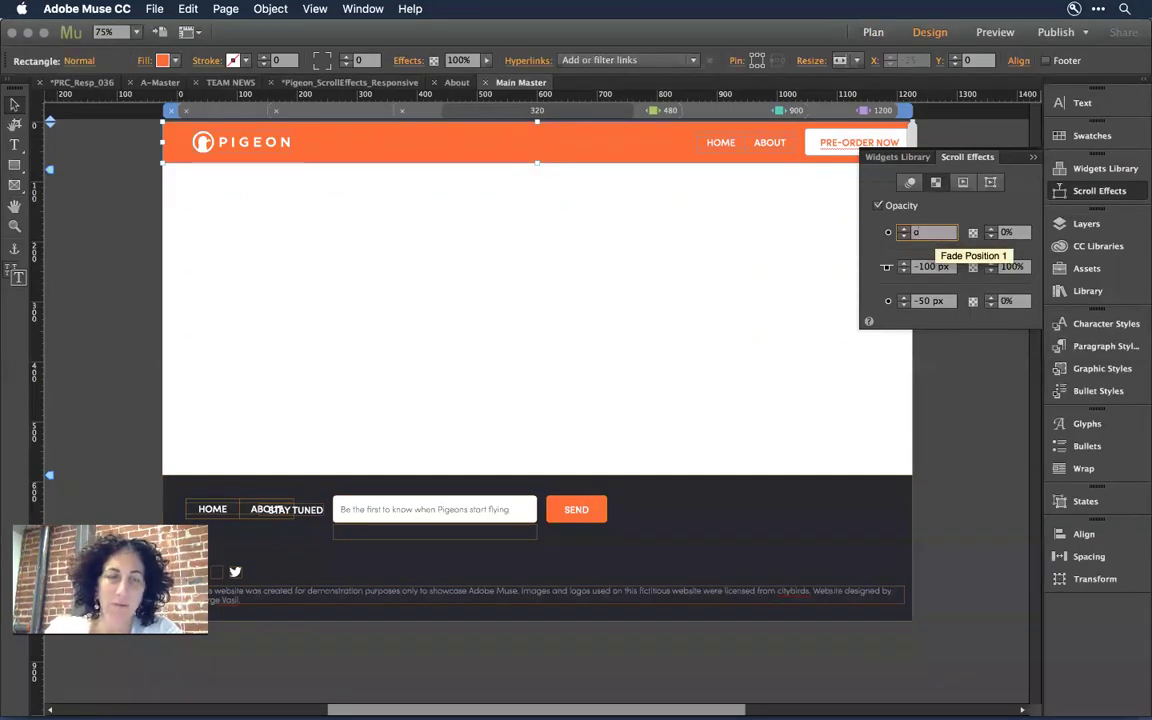
{"action": "key", "text": "Tab"}
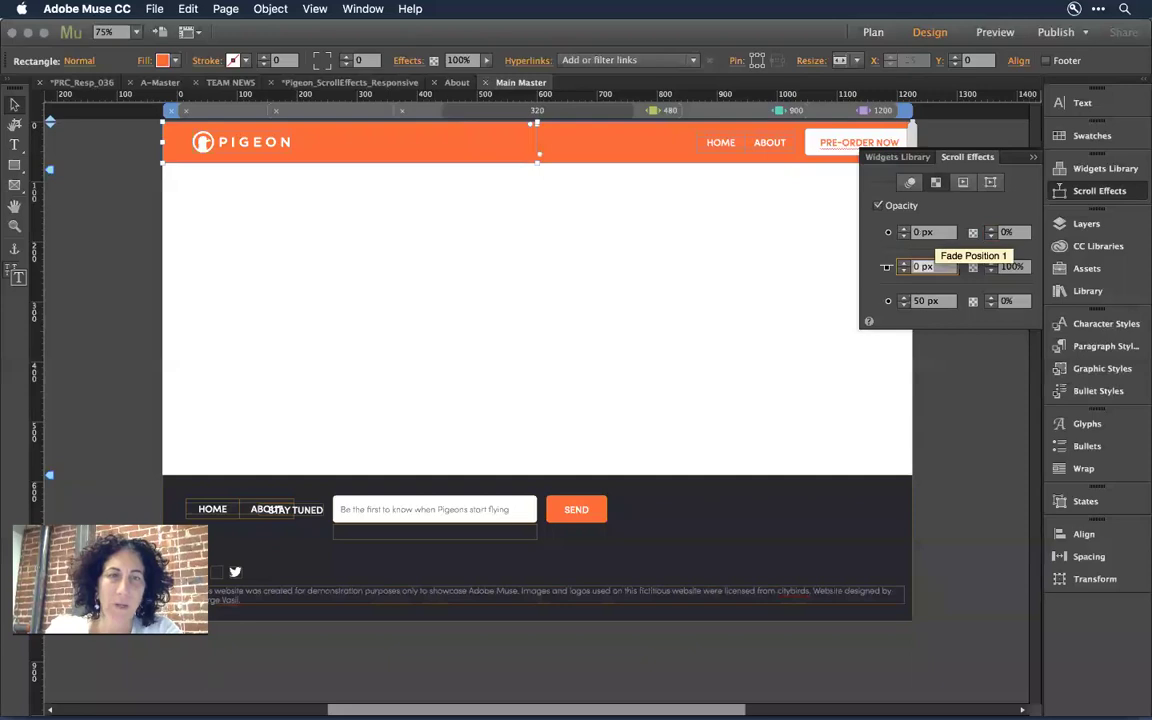
{"action": "left_click", "coordinate": [922, 266]}
{"action": "type", "text": "150"}
{"action": "key", "text": "Tab"}
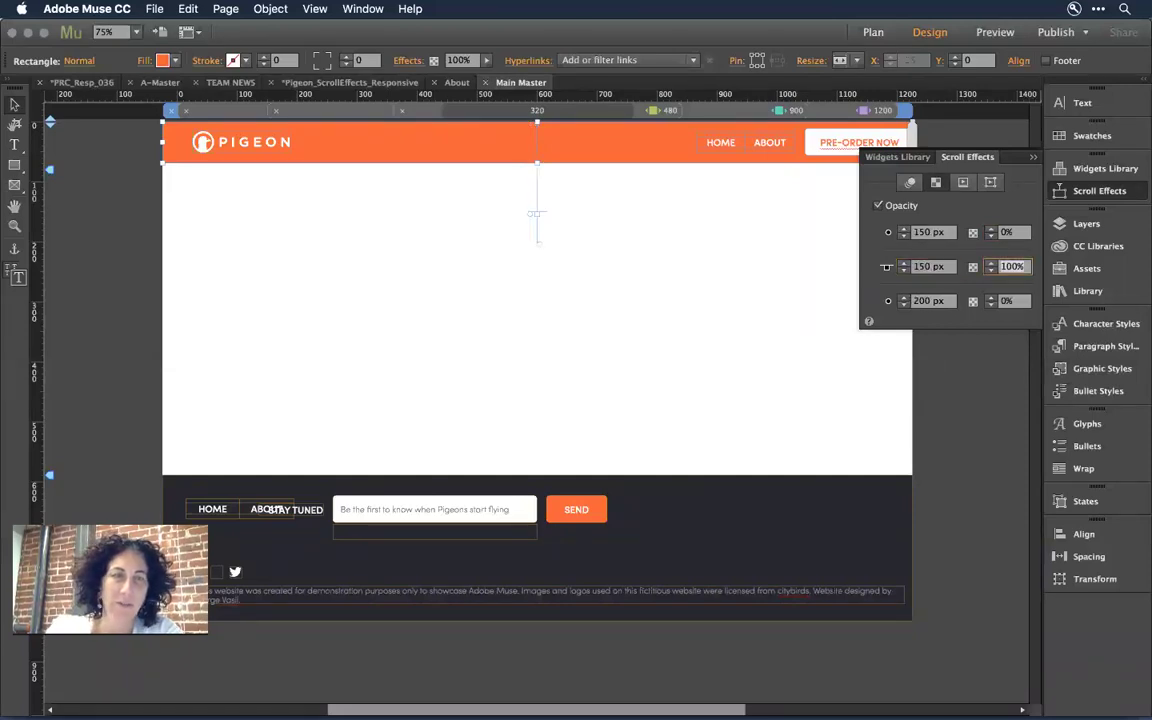
Set the header rectangle's final opacity to 100% and its final fade position to 150 px
{"action": "key", "text": "Tab"}
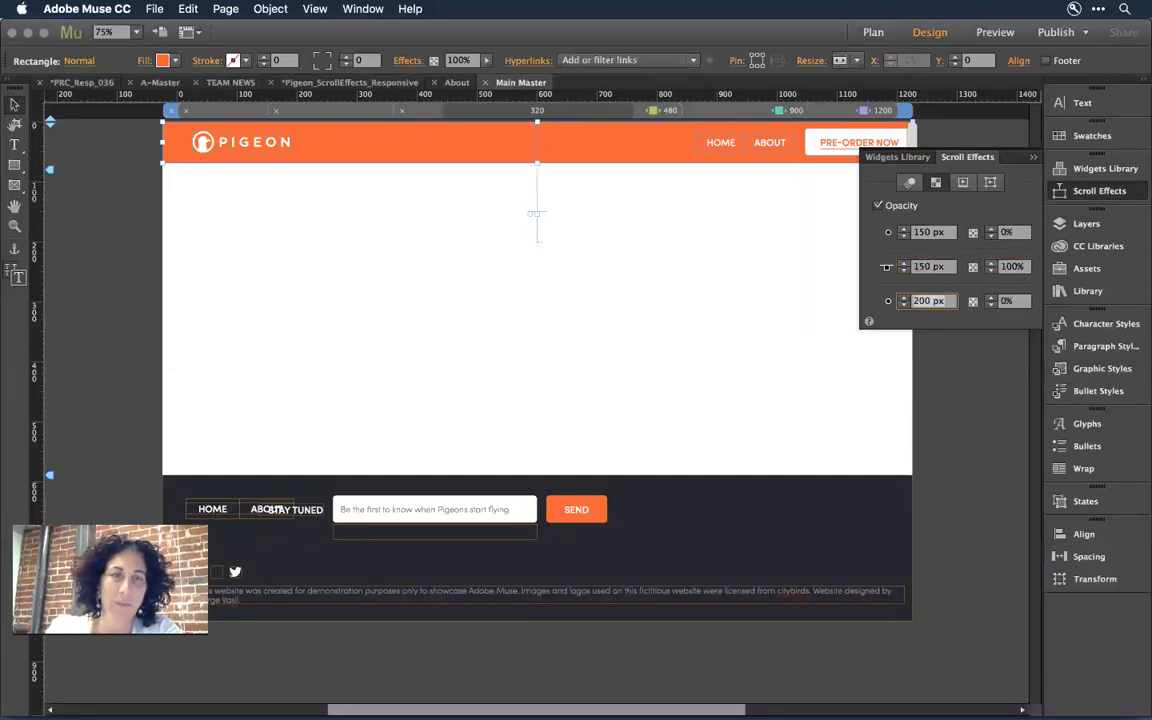
{"action": "key", "text": "Tab"}
{"action": "type", "text": "100"}
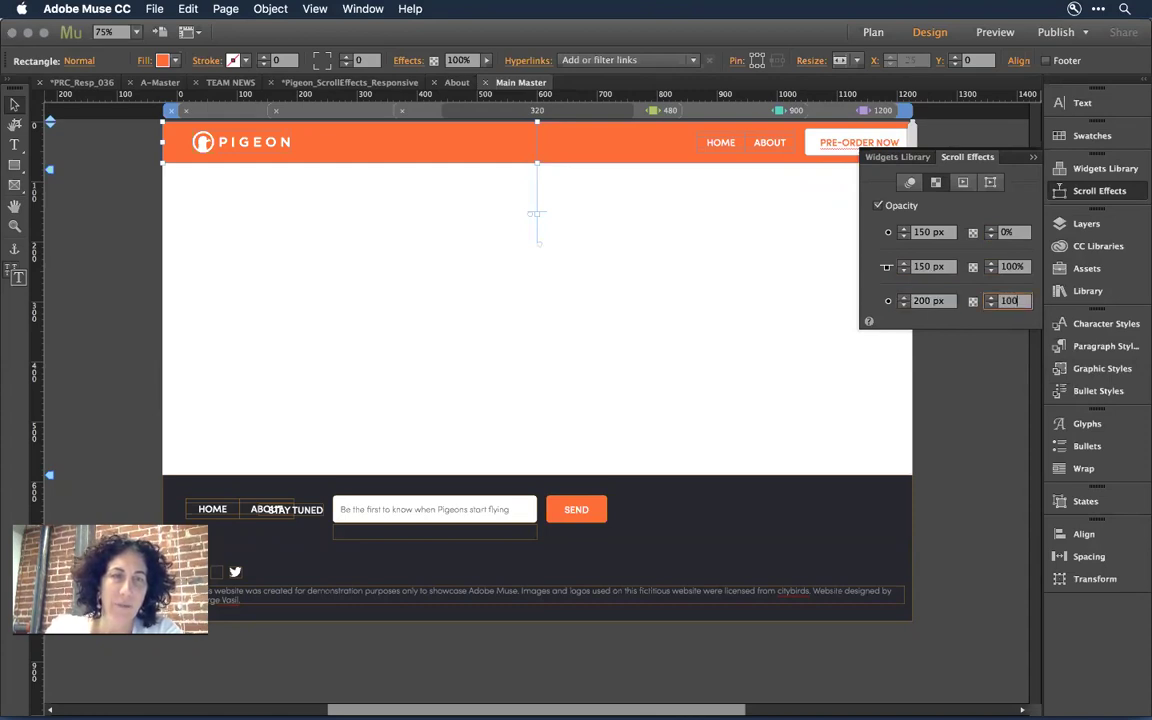
{"action": "key", "text": "Tab"}
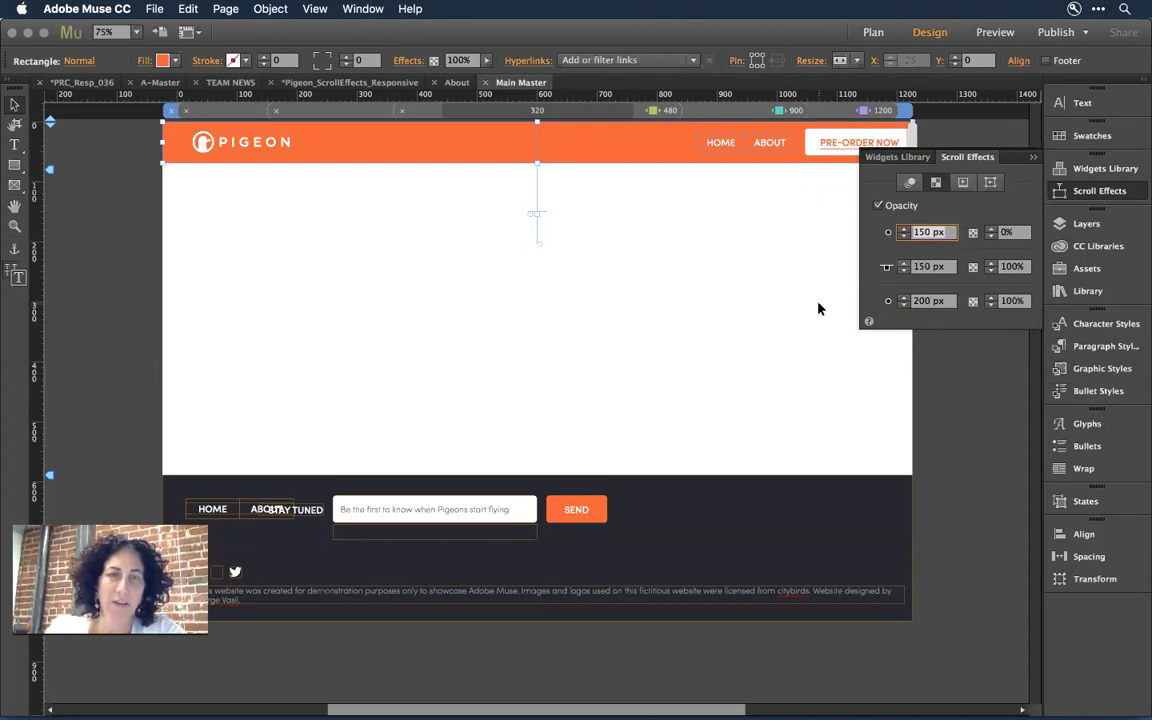
{"action": "left_click", "coordinate": [926, 302]}
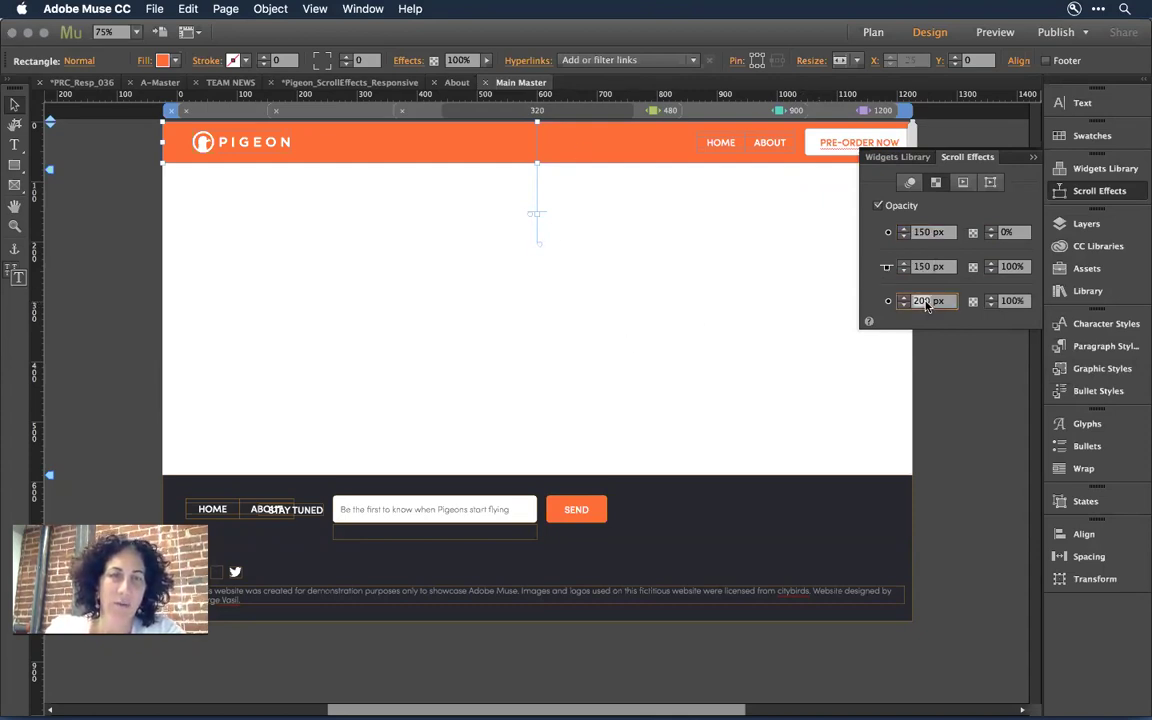
{"action": "type", "text": "150"}
{"action": "key", "text": "Tab"}
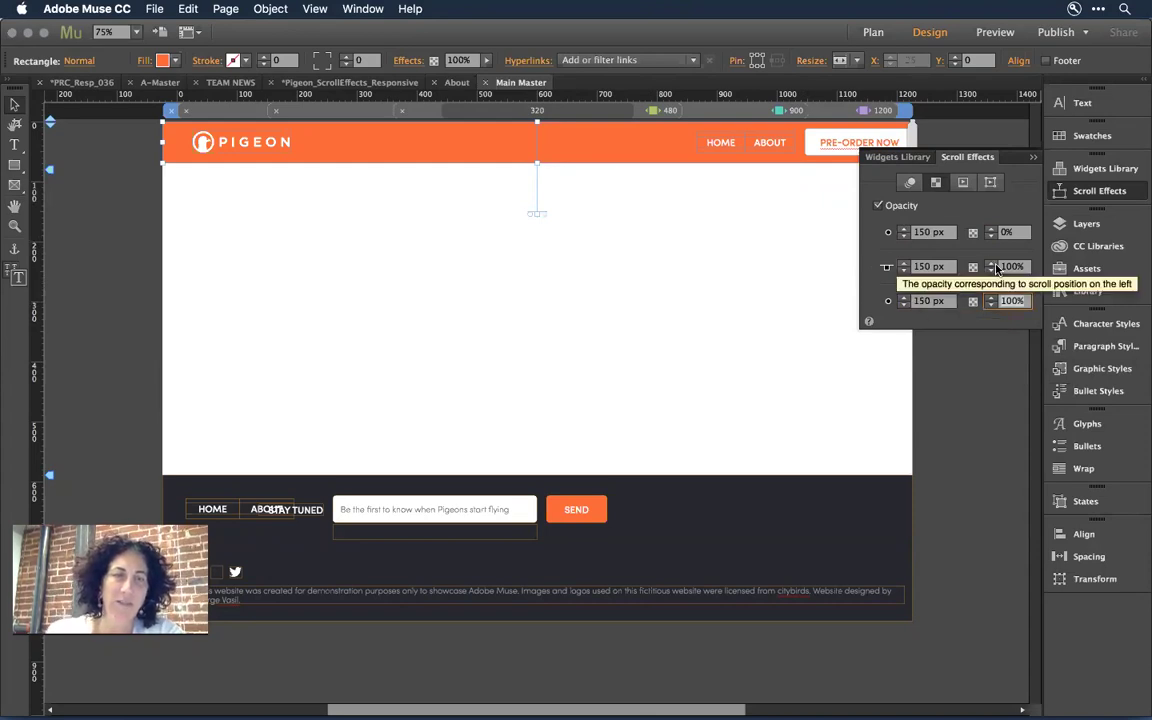
Deselect the header rectangle, return to the About page through the site plan and preview it in the browser
{"action": "left_click", "coordinate": [647, 360]}
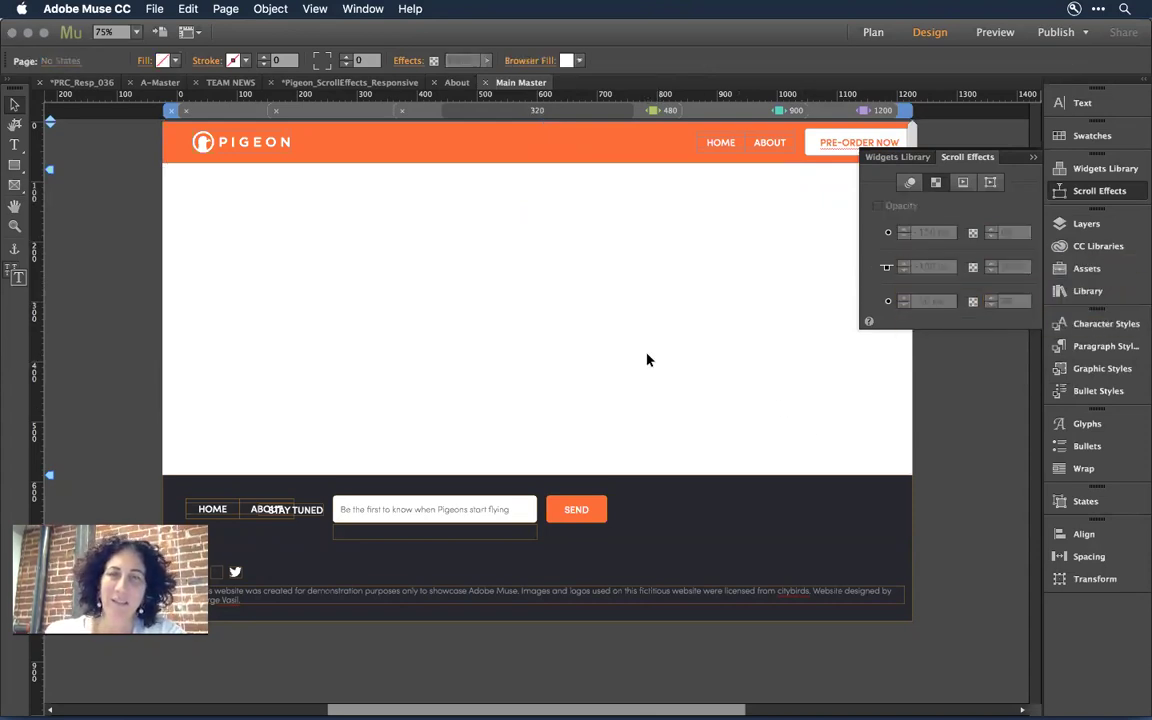
{"action": "left_click", "coordinate": [635, 163]}
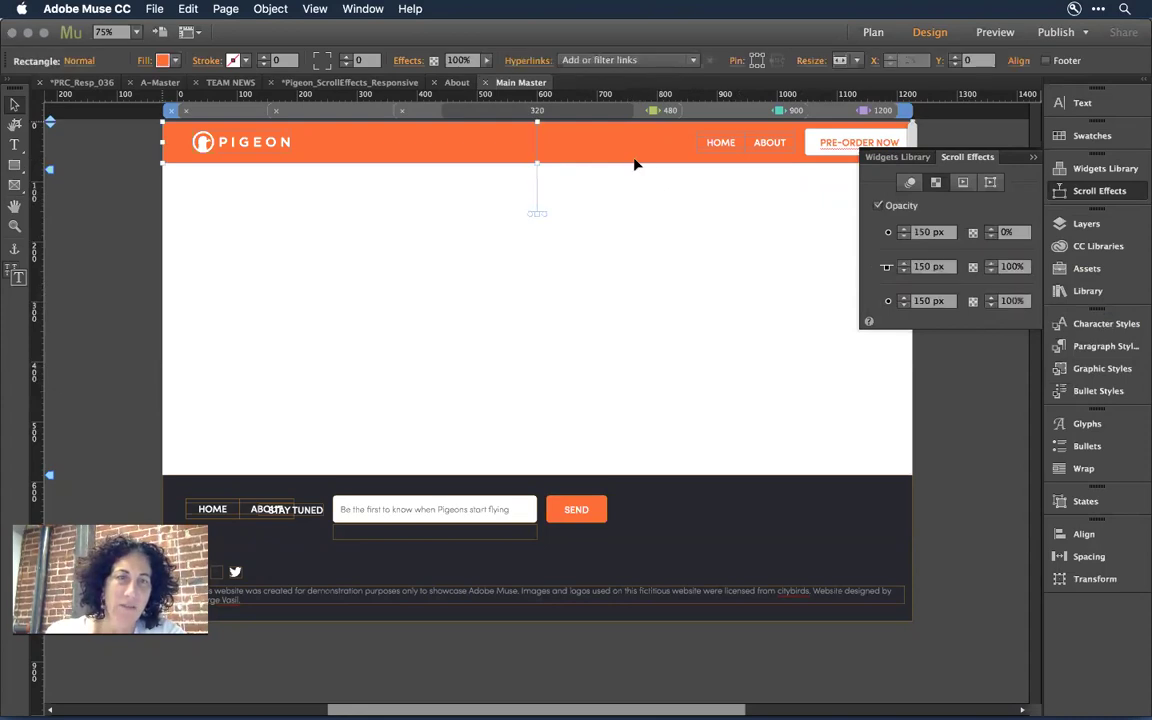
{"action": "left_click", "coordinate": [670, 259]}
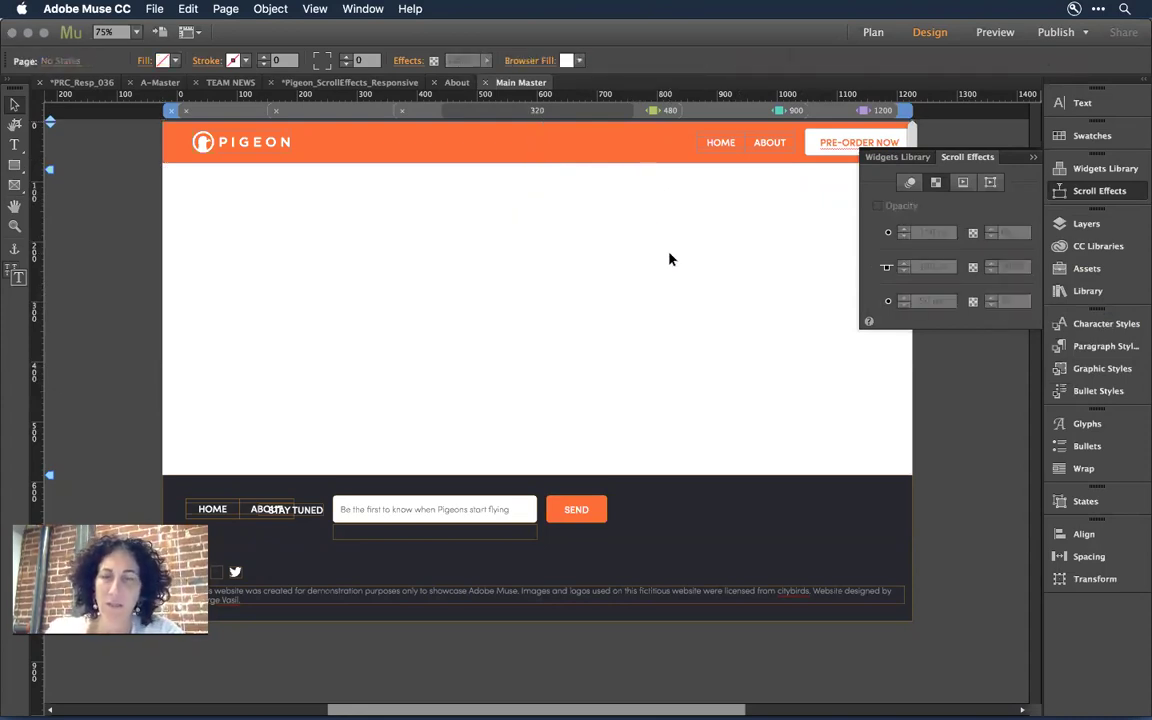
{"action": "key", "text": "super+m"}
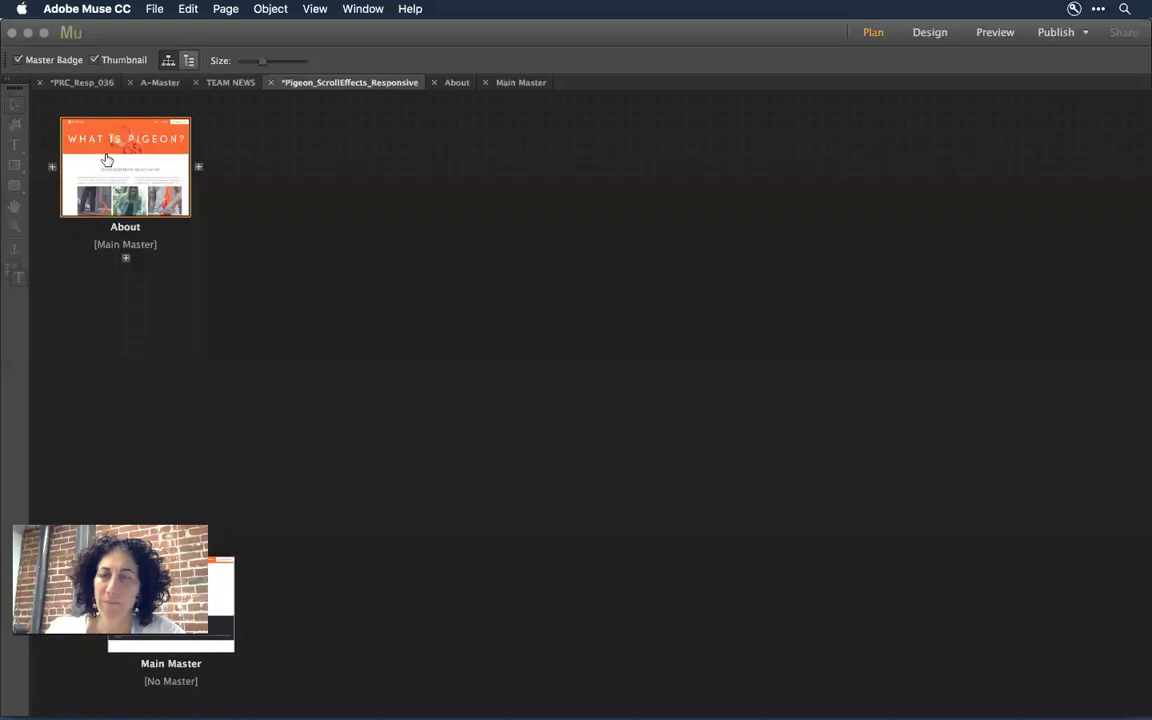
{"action": "double_click", "coordinate": [107, 160]}
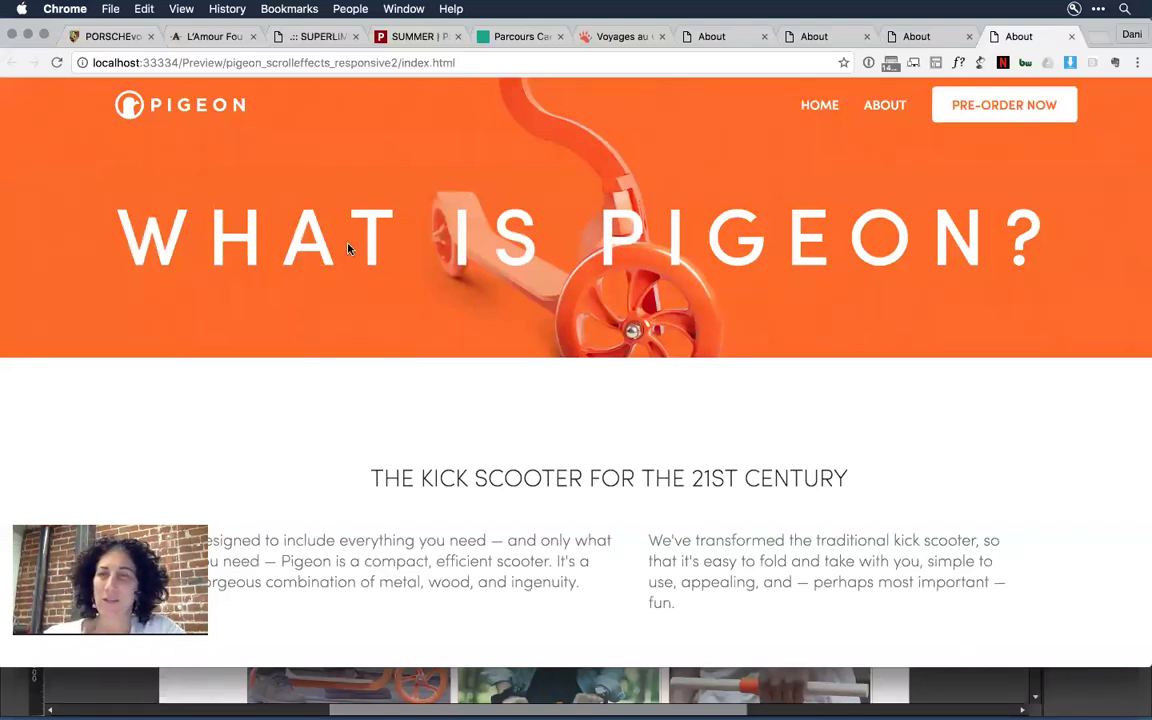
Scroll the refreshed preview repeatedly to examine how the header background fades over the title and scooter image, and return to Adobe Muse
{"action": "scroll", "coordinate": [325, 325], "scroll_direction": "down", "scroll_amount": 1}
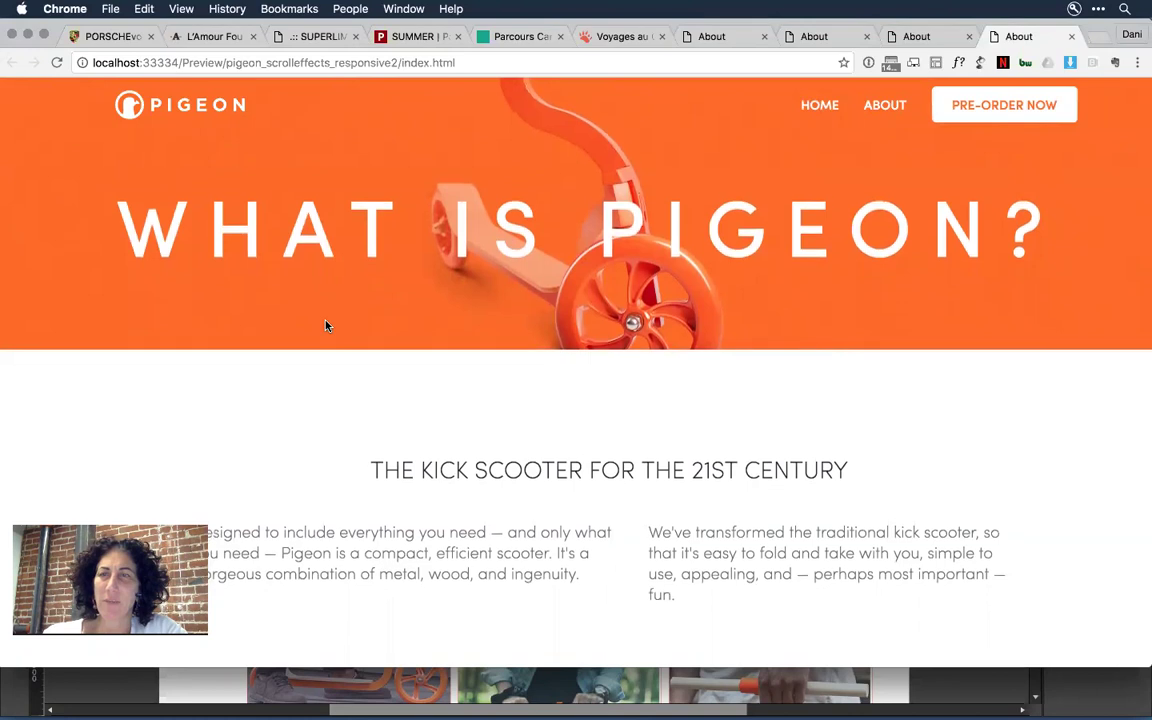
{"action": "scroll", "coordinate": [325, 325], "scroll_direction": "down", "scroll_amount": 2}
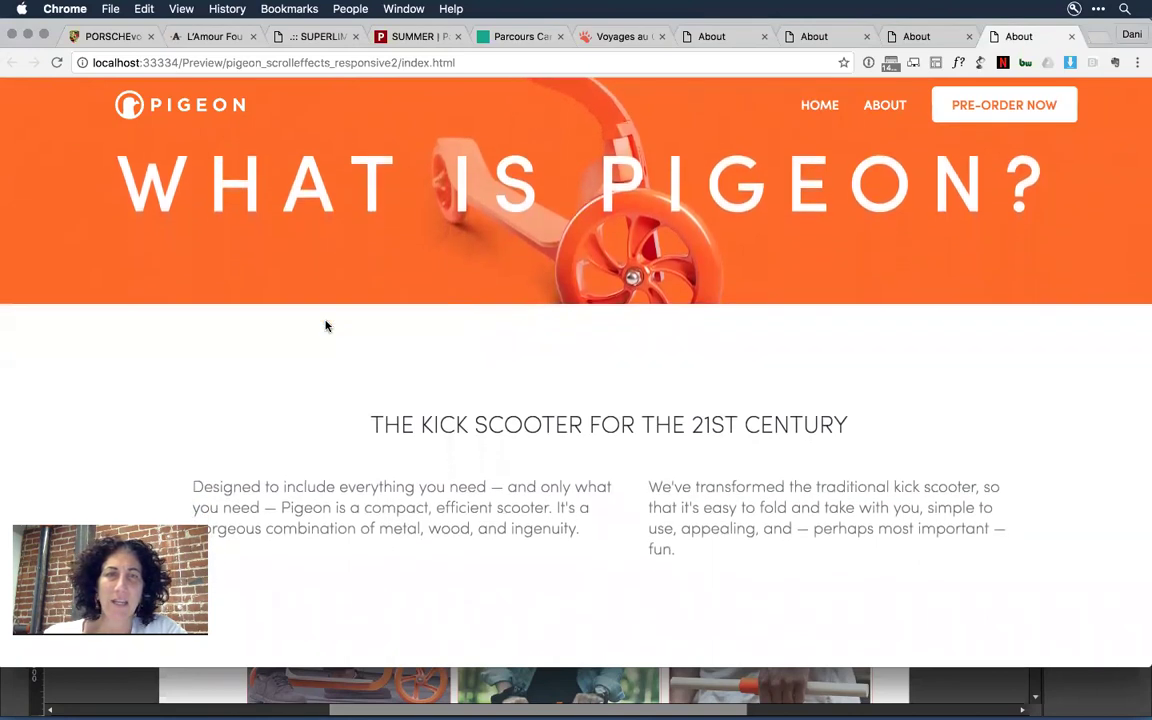
{"action": "scroll", "coordinate": [325, 325], "scroll_direction": "down", "scroll_amount": 3}
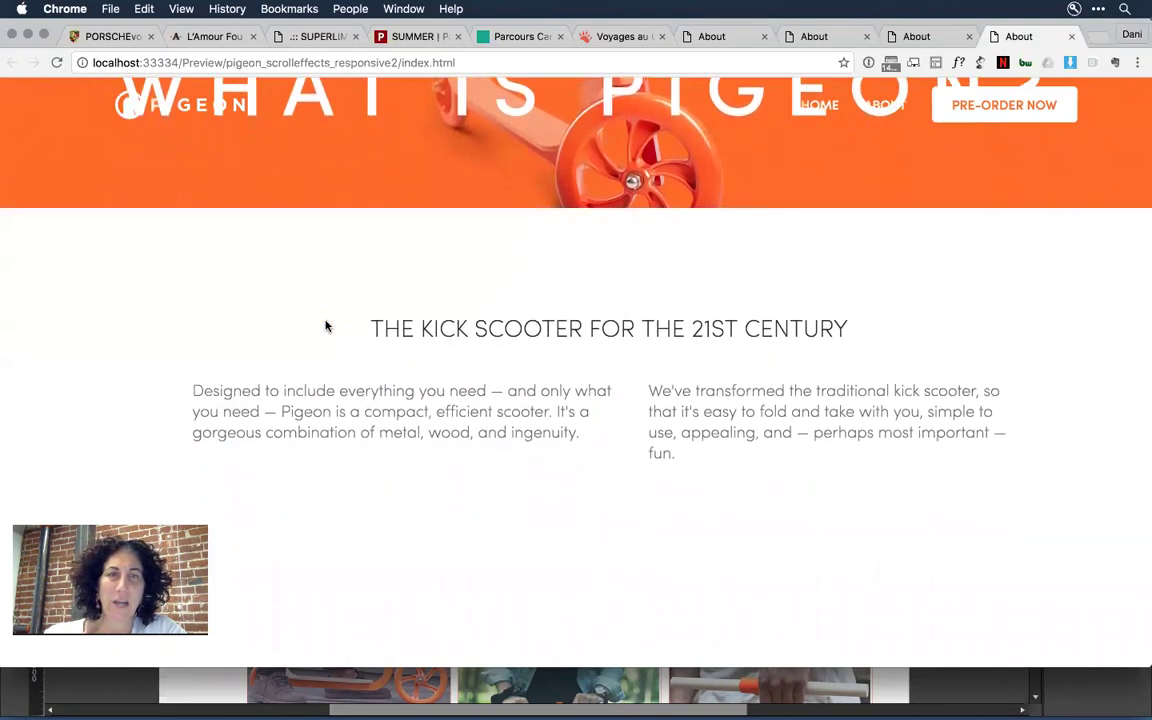
{"action": "scroll", "coordinate": [325, 325], "scroll_direction": "up", "scroll_amount": 5}
{"action": "scroll", "coordinate": [325, 325], "scroll_direction": "down", "scroll_amount": 5}
{"action": "scroll", "coordinate": [325, 325], "scroll_direction": "up", "scroll_amount": 5}
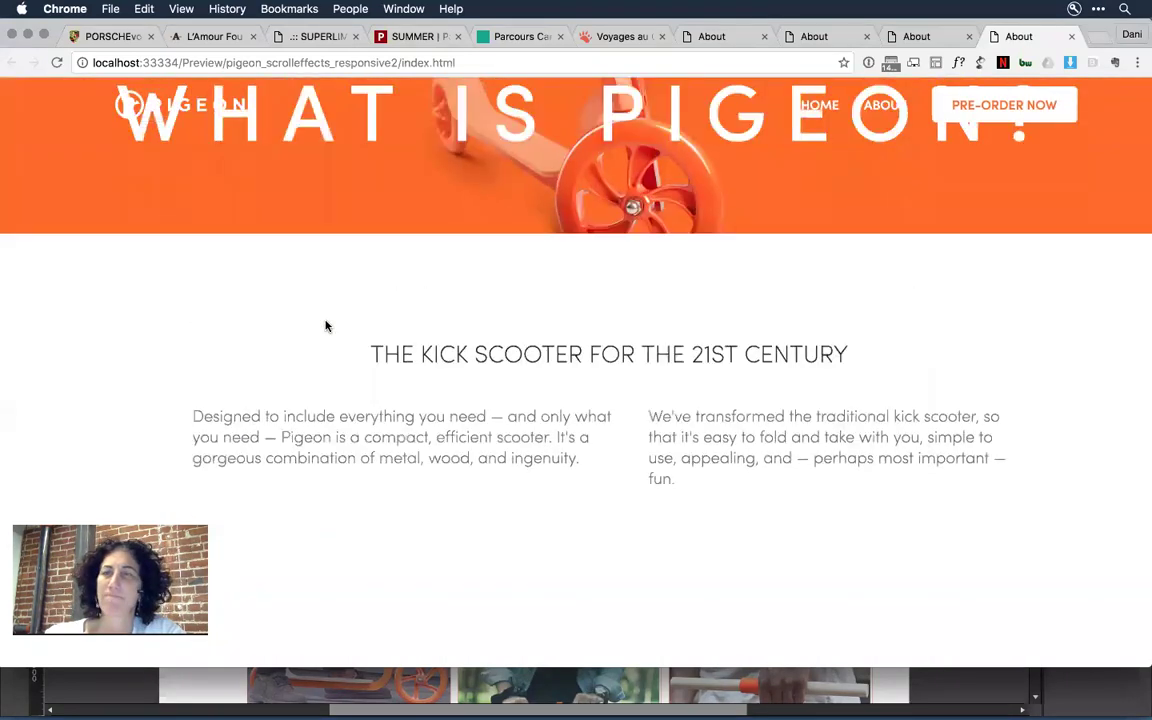
{"action": "scroll", "coordinate": [325, 325], "scroll_direction": "down", "scroll_amount": 2}
{"action": "scroll", "coordinate": [325, 325], "scroll_direction": "down", "scroll_amount": 5}
{"action": "scroll", "coordinate": [325, 325], "scroll_direction": "up", "scroll_amount": 5}
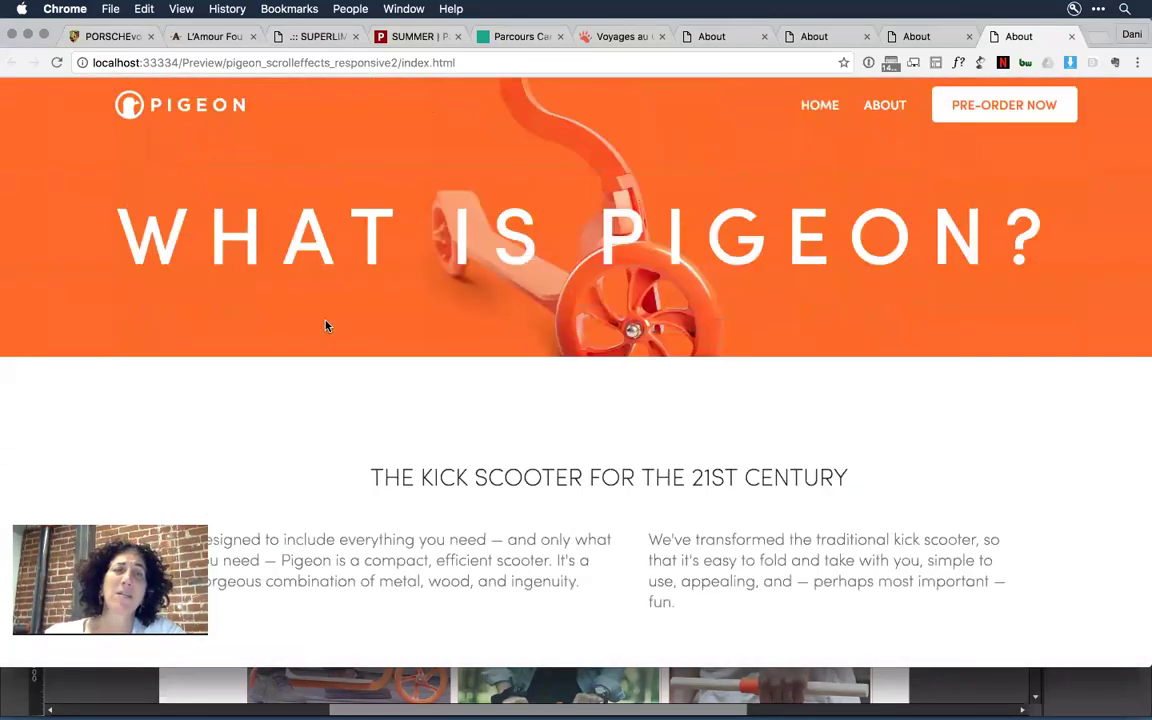
{"action": "scroll", "coordinate": [325, 325], "scroll_direction": "down", "scroll_amount": 1}
{"action": "scroll", "coordinate": [325, 325], "scroll_direction": "up", "scroll_amount": 1}
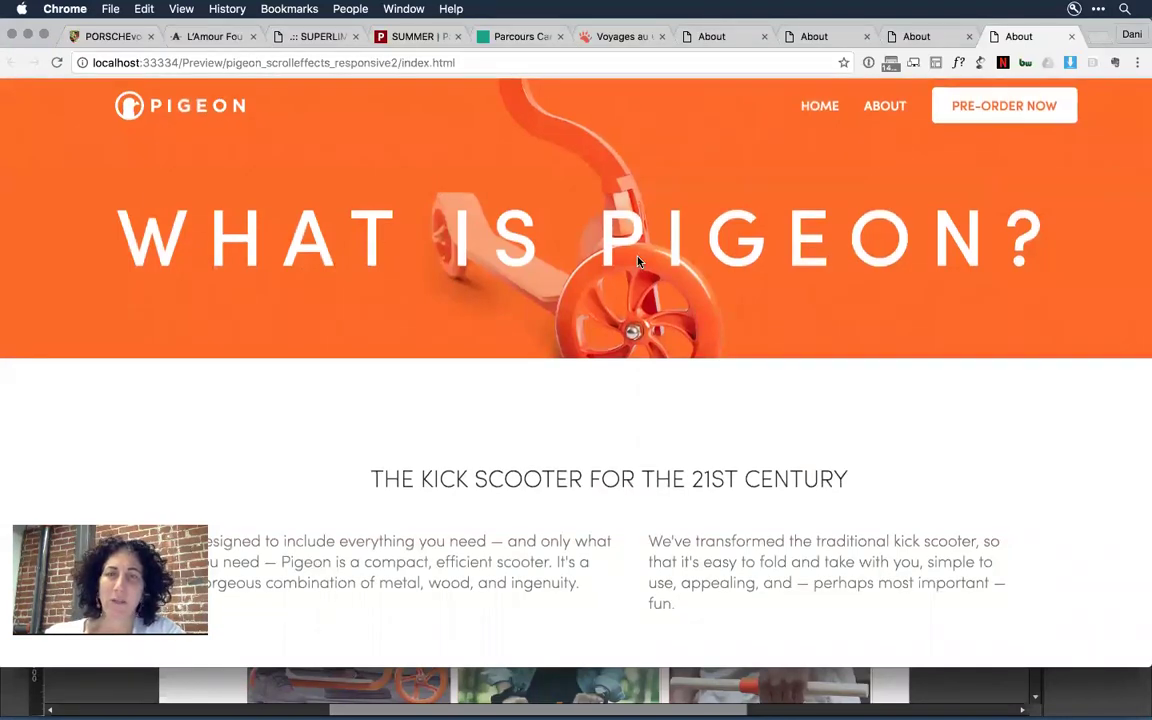
{"action": "scroll", "coordinate": [638, 262], "scroll_direction": "down", "scroll_amount": 3}
{"action": "scroll", "coordinate": [638, 262], "scroll_direction": "down", "scroll_amount": 5}
{"action": "scroll", "coordinate": [638, 262], "scroll_direction": "up", "scroll_amount": 8}
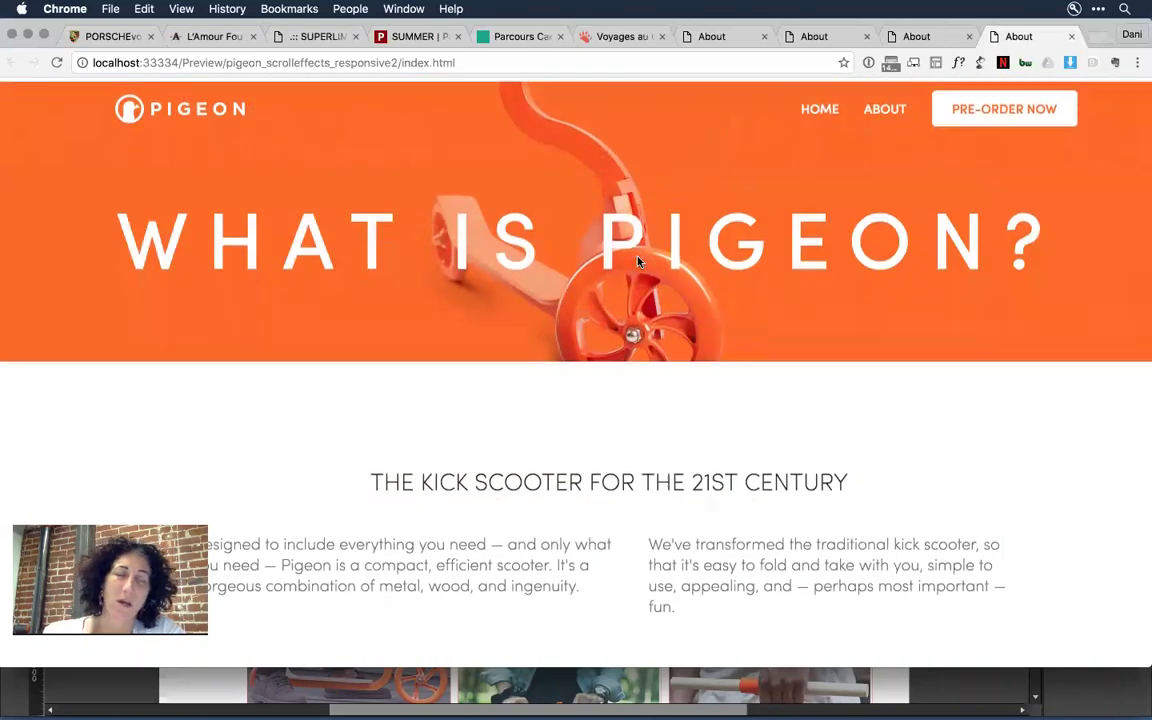
{"action": "key", "text": "super+Tab"}
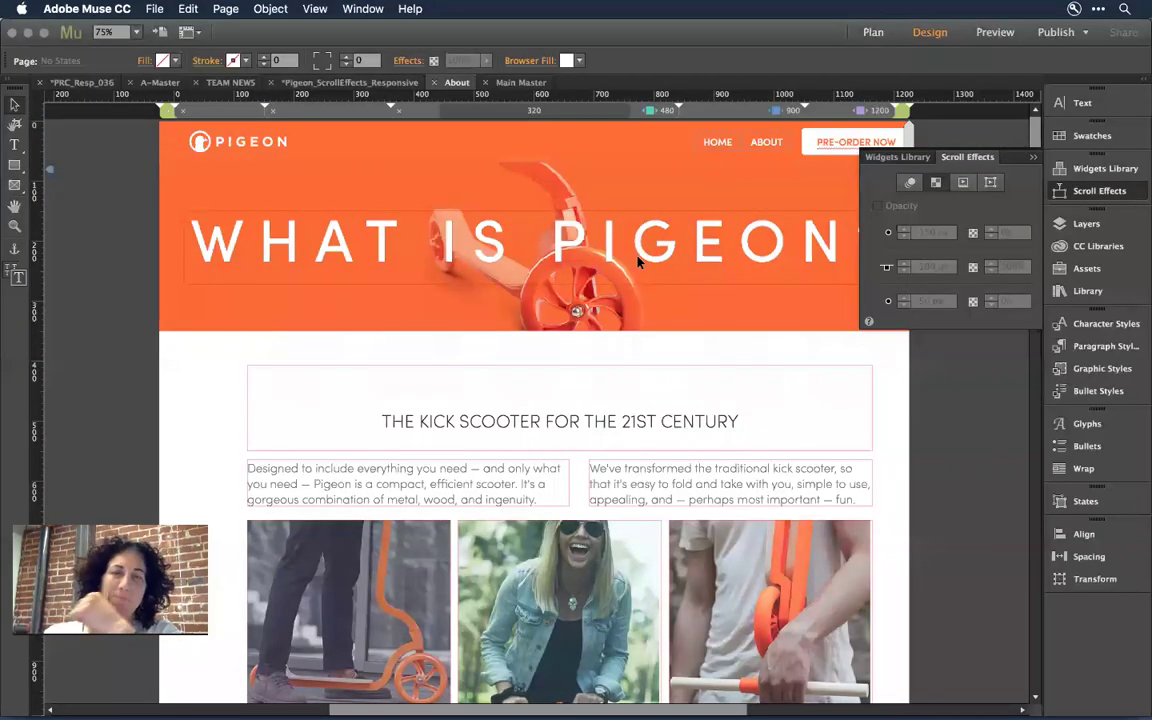